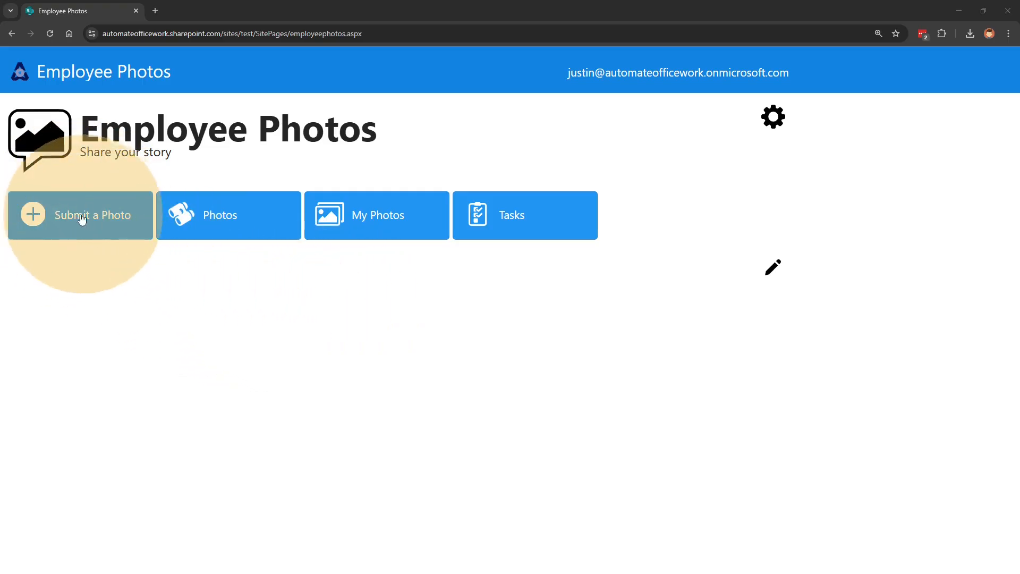
# Start a new photo submission and upload toa-heftiba-l_ExpFwwOEg-unsplash.jpg from the Downloads folder.
pyautogui.click(98, 237)
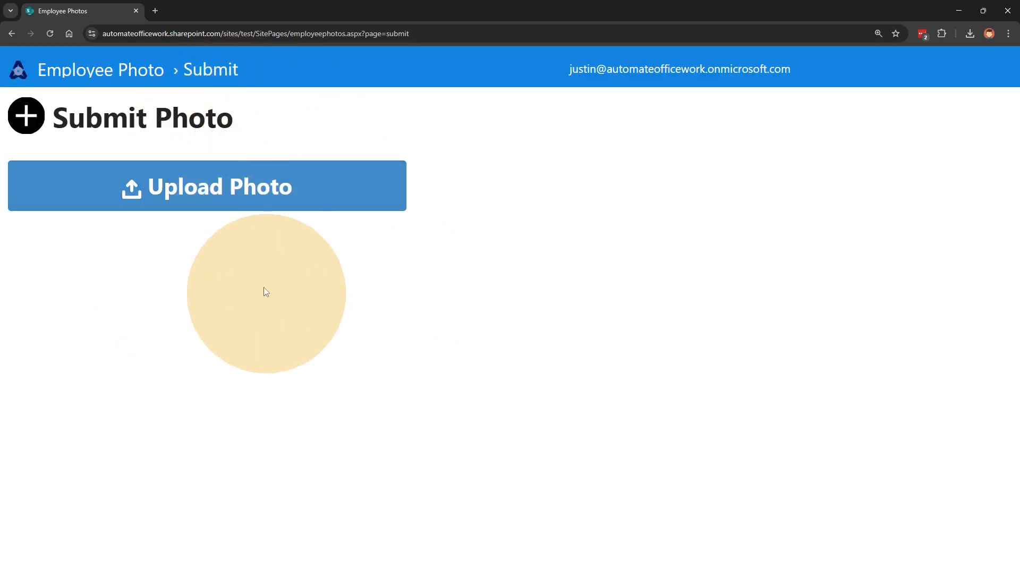
pyautogui.click(228, 190)
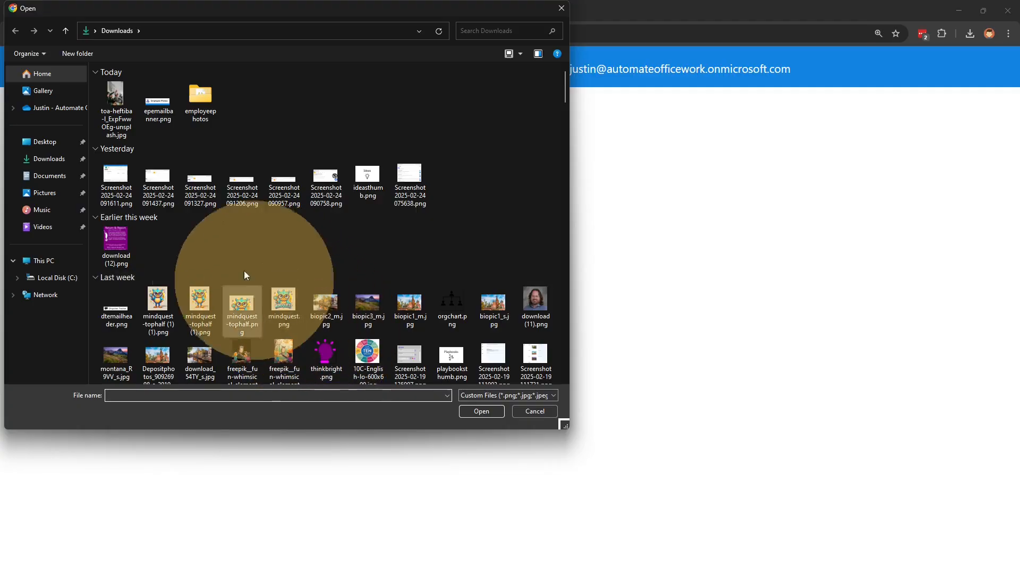
pyautogui.doubleClick(118, 106)
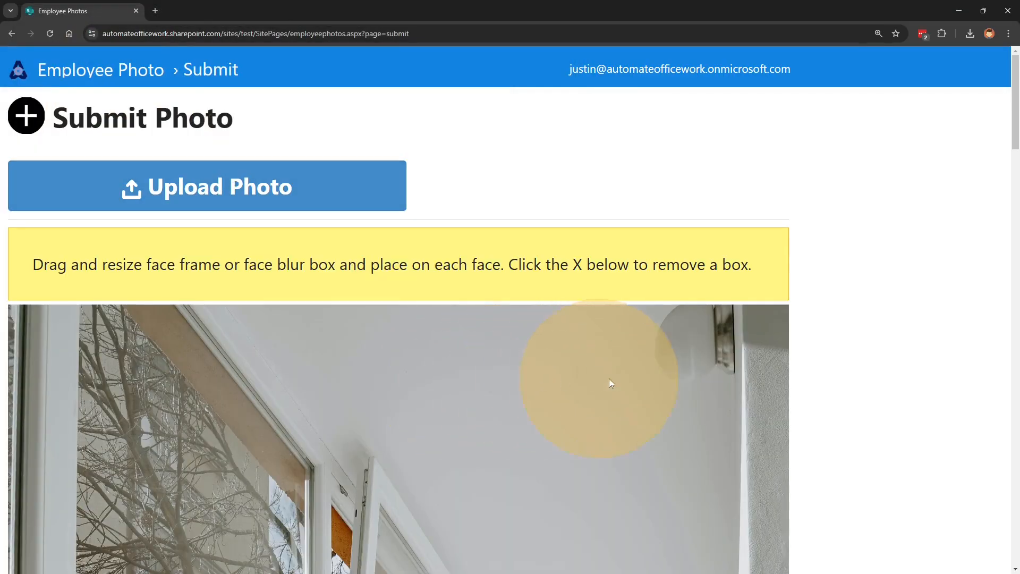
# Add a face frame to the photo and fit it over the bearded man's face.
pyautogui.hotkey('ctrl', '-')
pyautogui.hotkey('ctrl', '-')
pyautogui.hotkey('ctrl', '-')
pyautogui.hotkey('ctrl', '-')
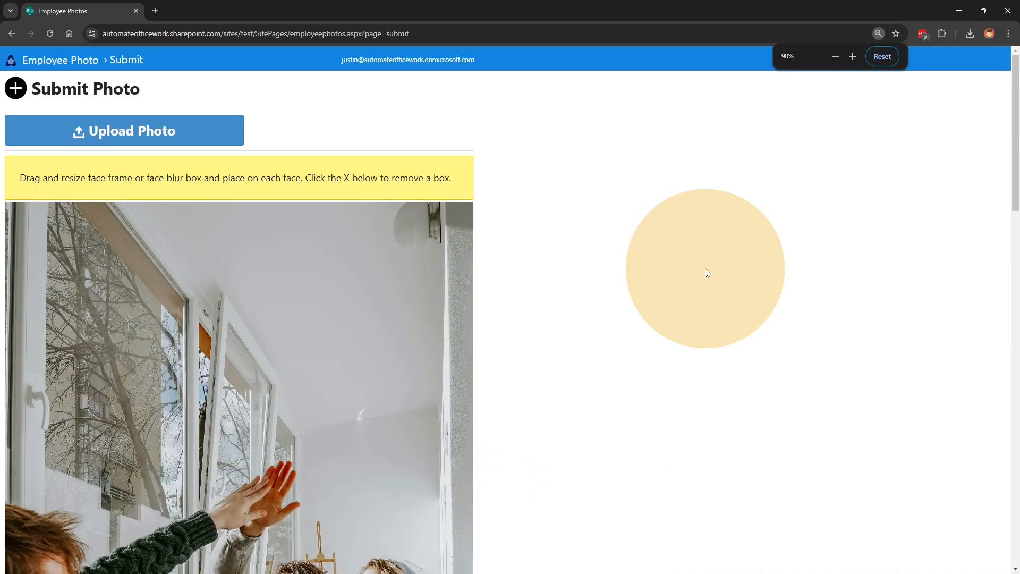
pyautogui.hotkey('ctrl', '-')
pyautogui.hotkey('ctrl', '-')
pyautogui.hotkey('ctrl', '-')
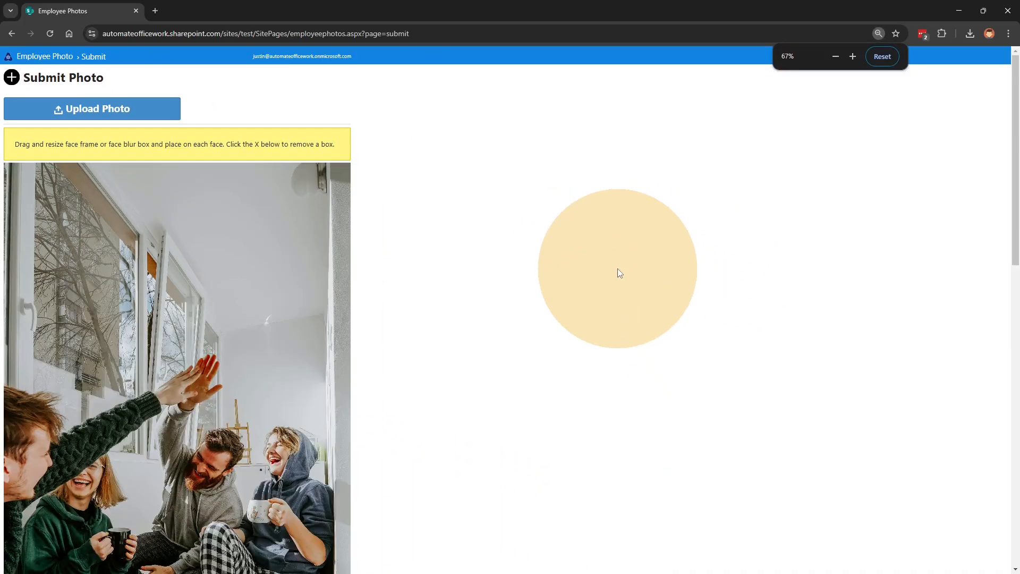
pyautogui.moveTo(618, 271); pyautogui.dragTo(108, 166)
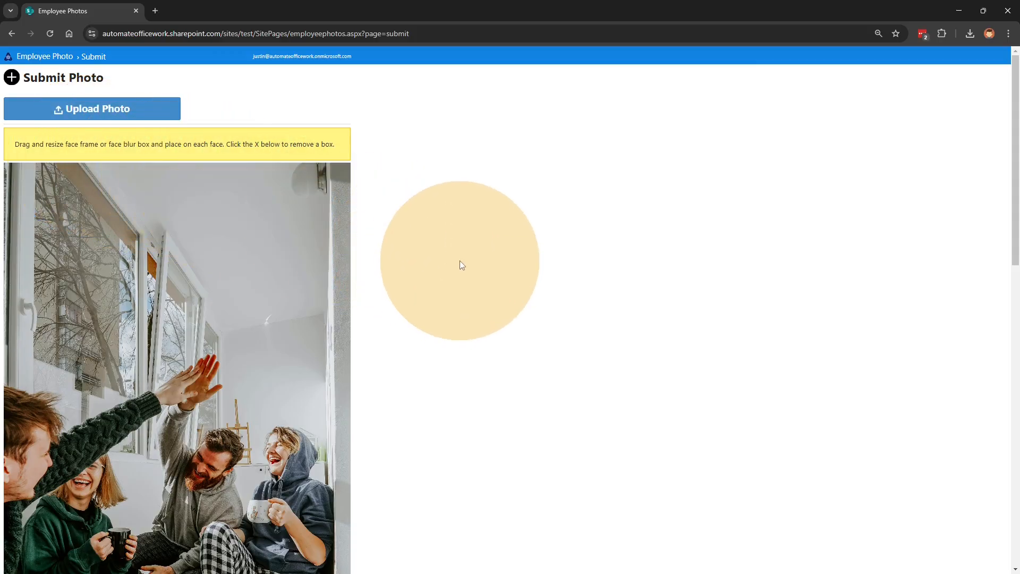
pyautogui.scroll(-5, 462, 265)
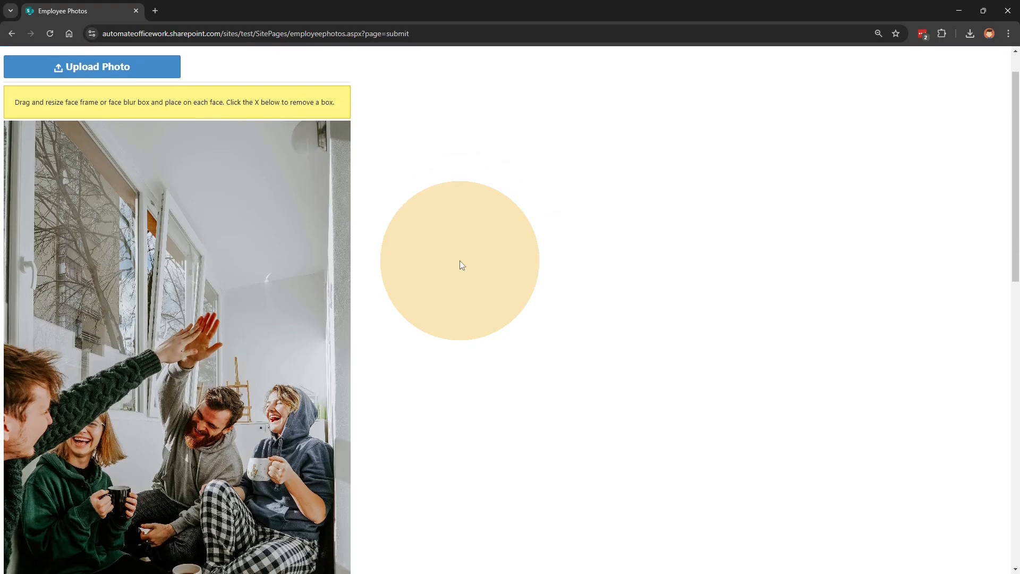
pyautogui.scroll(1, 460, 260)
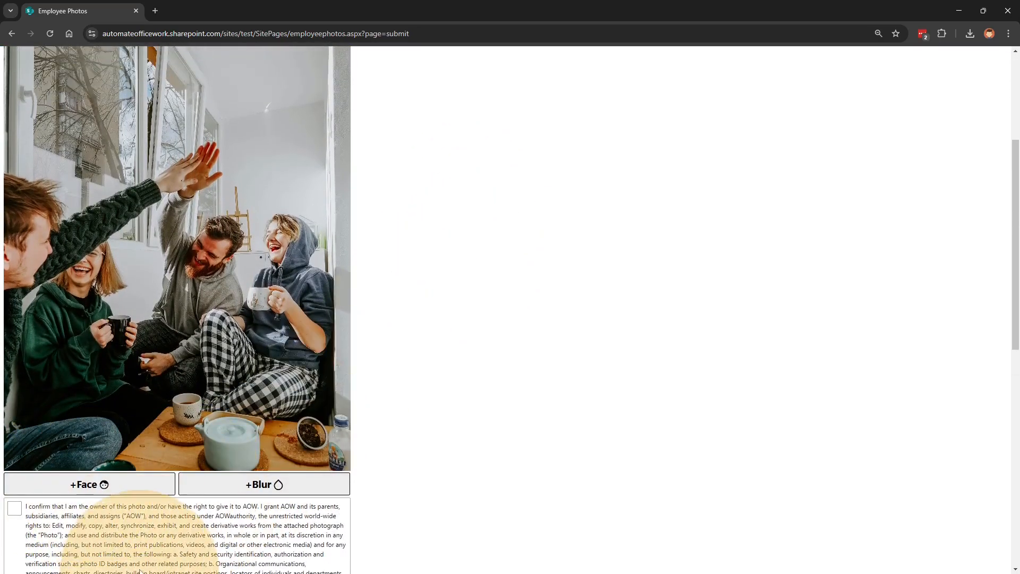
pyautogui.click(119, 487)
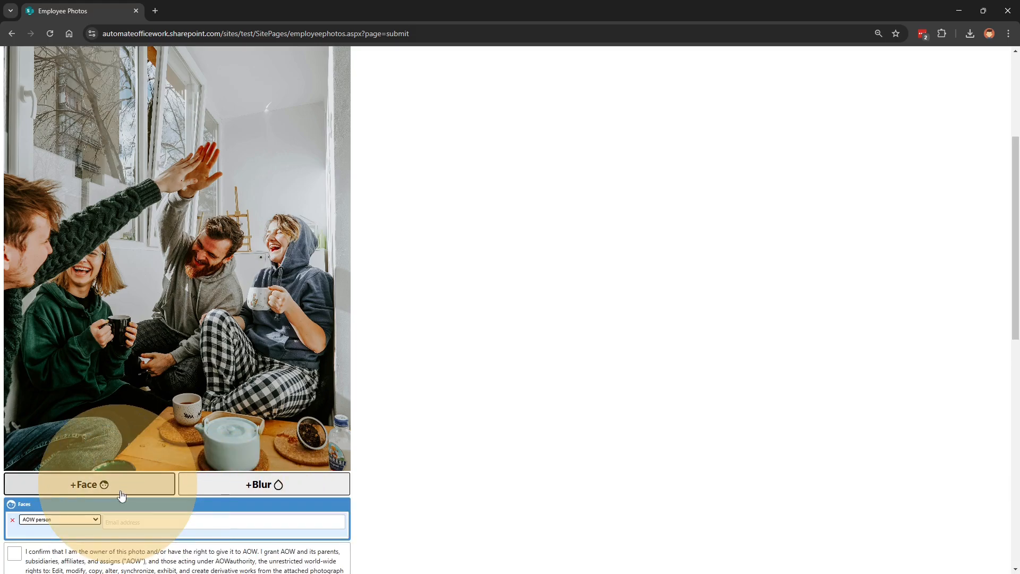
pyautogui.scroll(2, 277, 346)
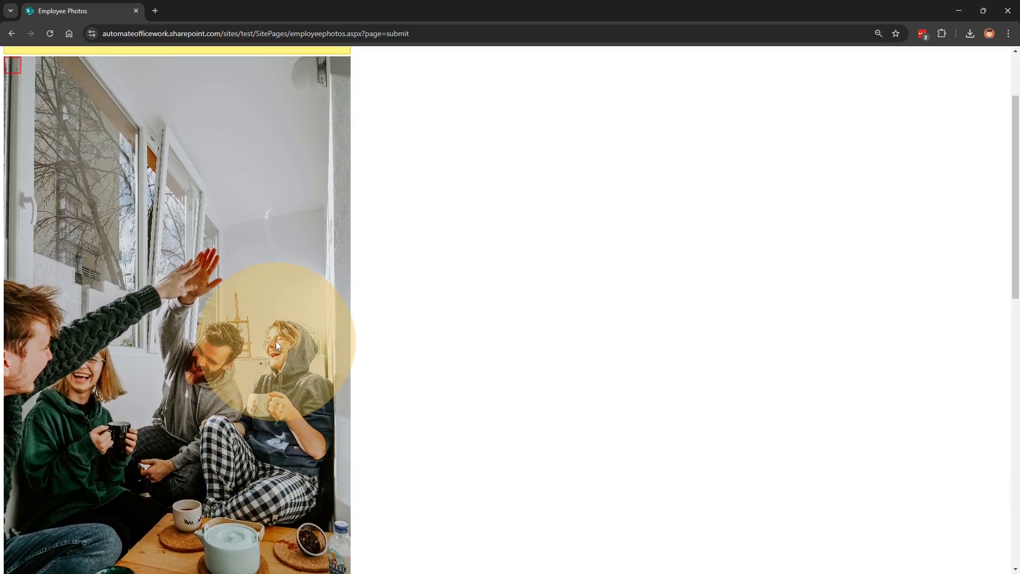
pyautogui.moveTo(71, 122)
pyautogui.mouseDown()
pyautogui.moveTo(199, 324)
pyautogui.moveTo(242, 366)
pyautogui.moveTo(211, 365)
pyautogui.moveTo(231, 381)
pyautogui.mouseUp()
# Identify the framed face as an AOW person and enter the employee's suggested e-mail address.
pyautogui.scroll(-4, 506, 398)
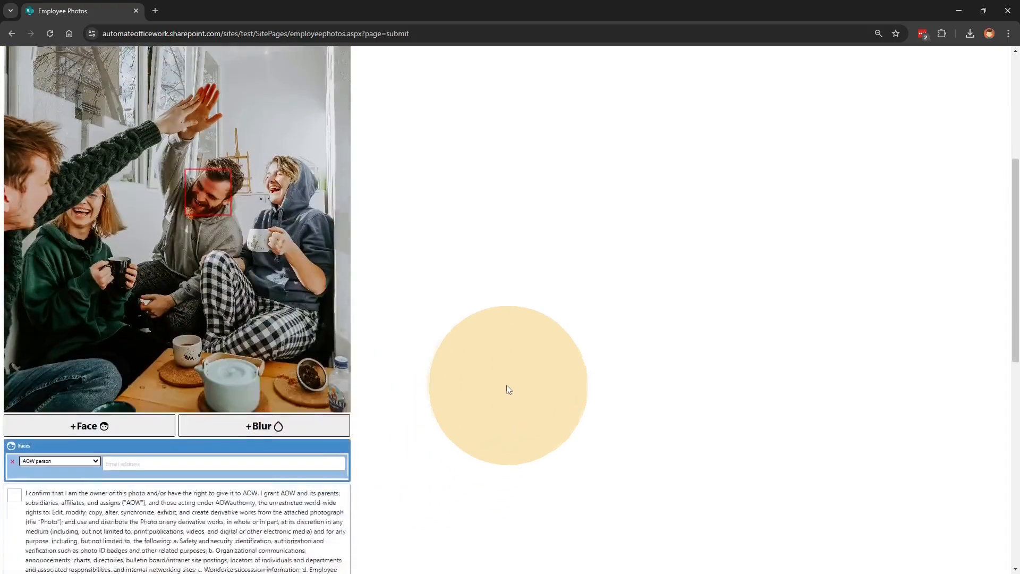
pyautogui.click(96, 414)
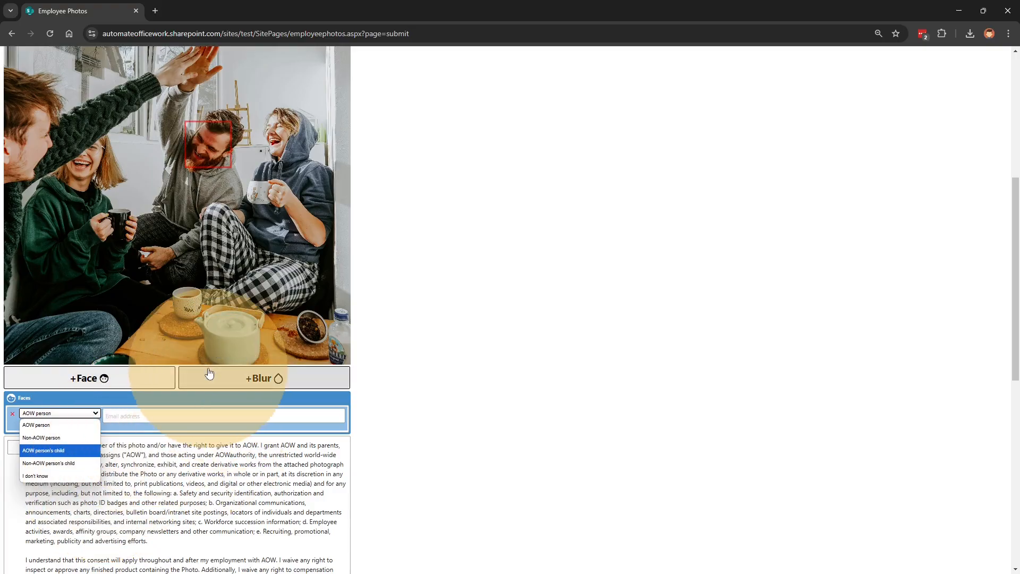
pyautogui.click(188, 413)
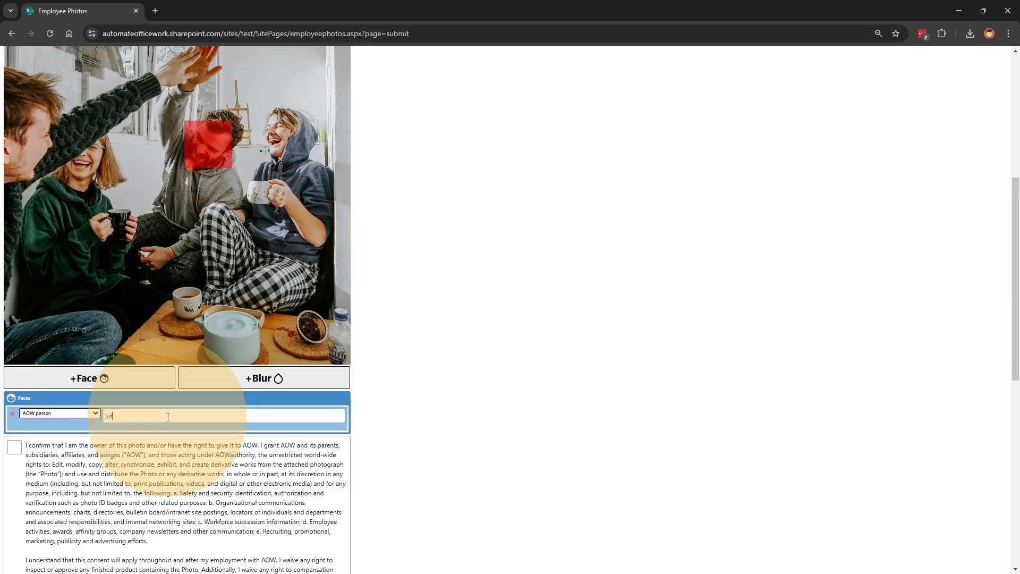
pyautogui.write('t')
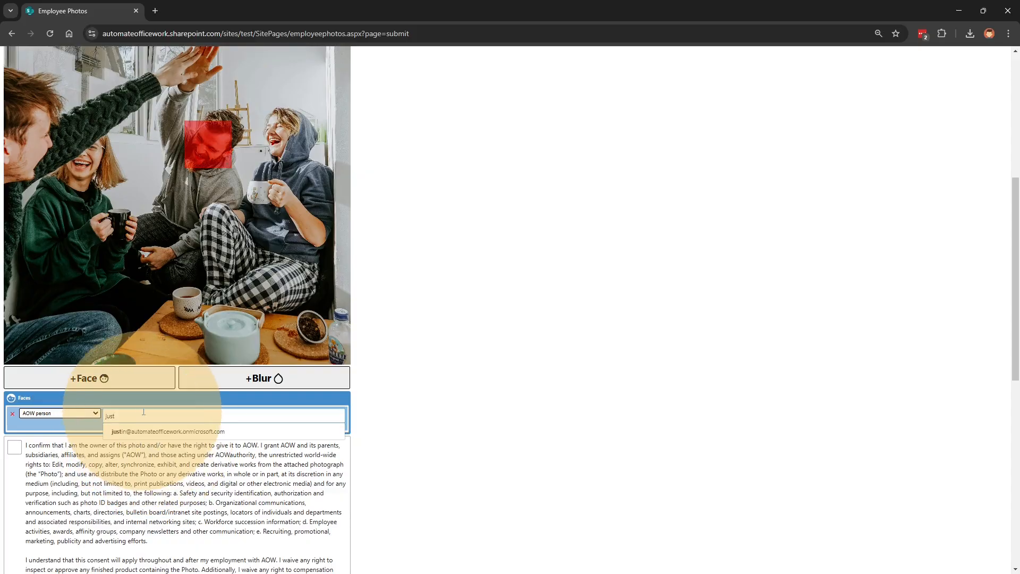
pyautogui.click(175, 433)
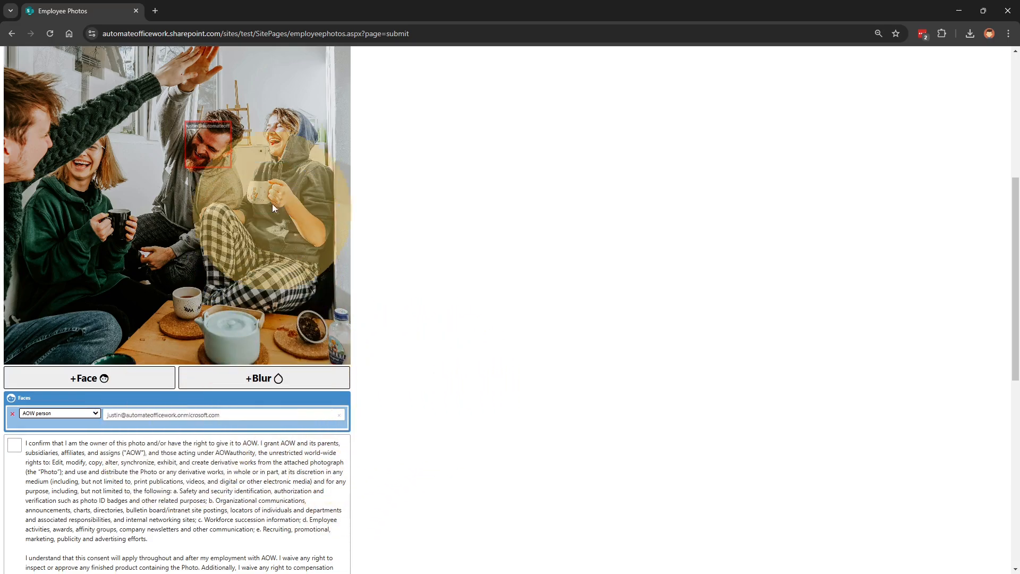
# Examine the labelled face frame on the photo and its entry in the Faces section.
pyautogui.scroll(2, 254, 209)
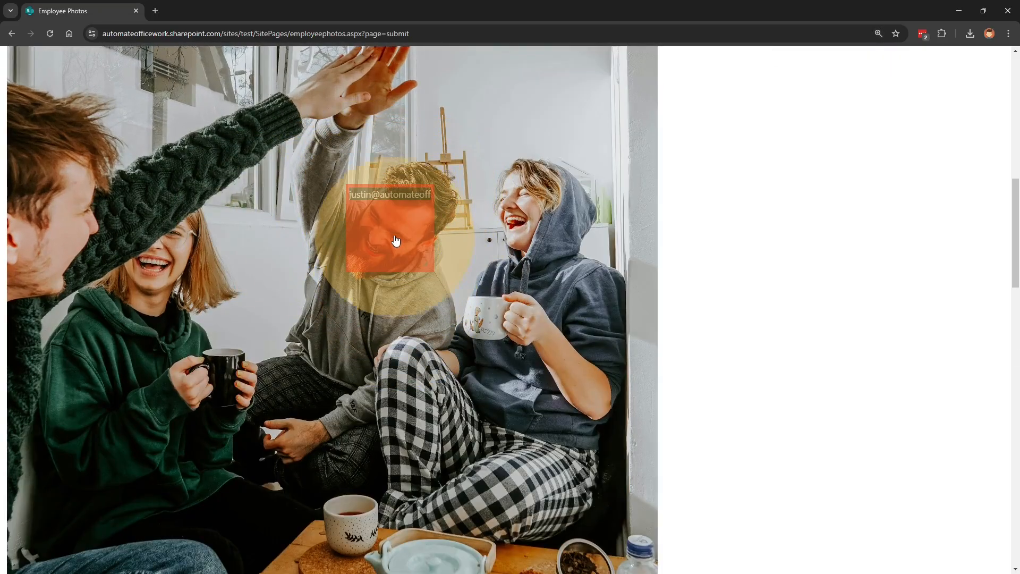
pyautogui.scroll(-5, 396, 240)
pyautogui.scroll(-3, 410, 225)
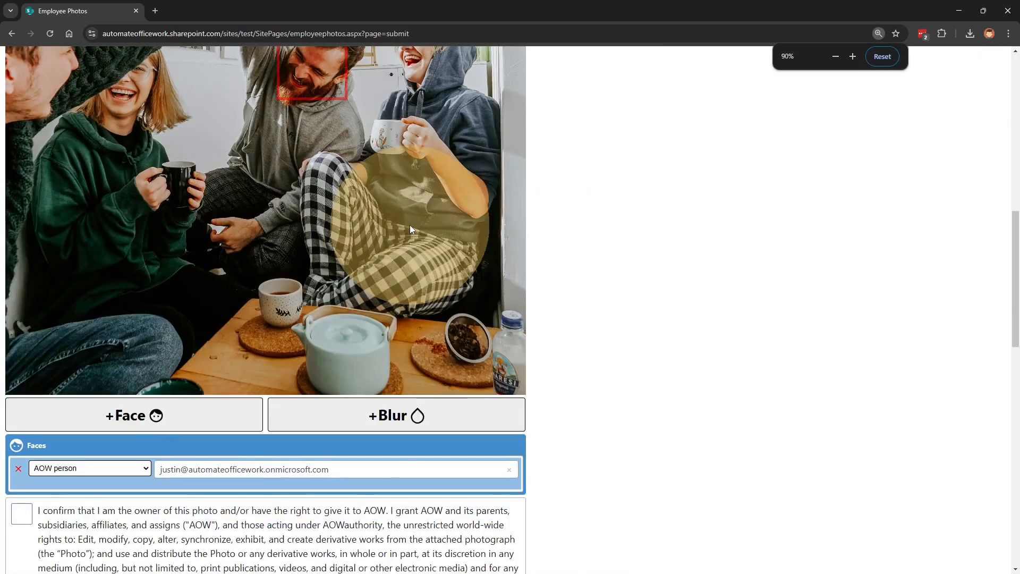
pyautogui.scroll(-1, 410, 226)
pyautogui.scroll(2, 403, 228)
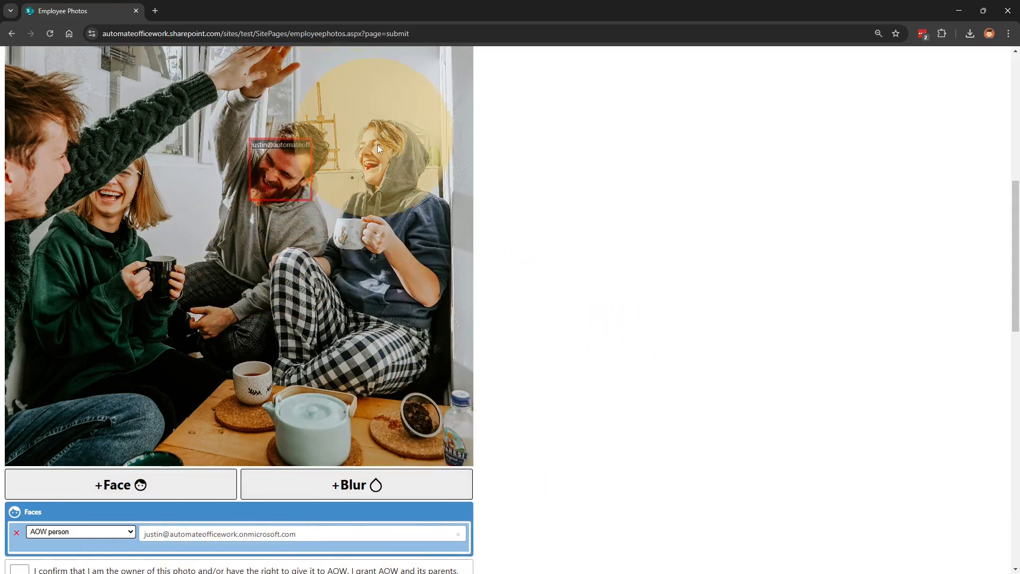
pyautogui.scroll(3, 654, 305)
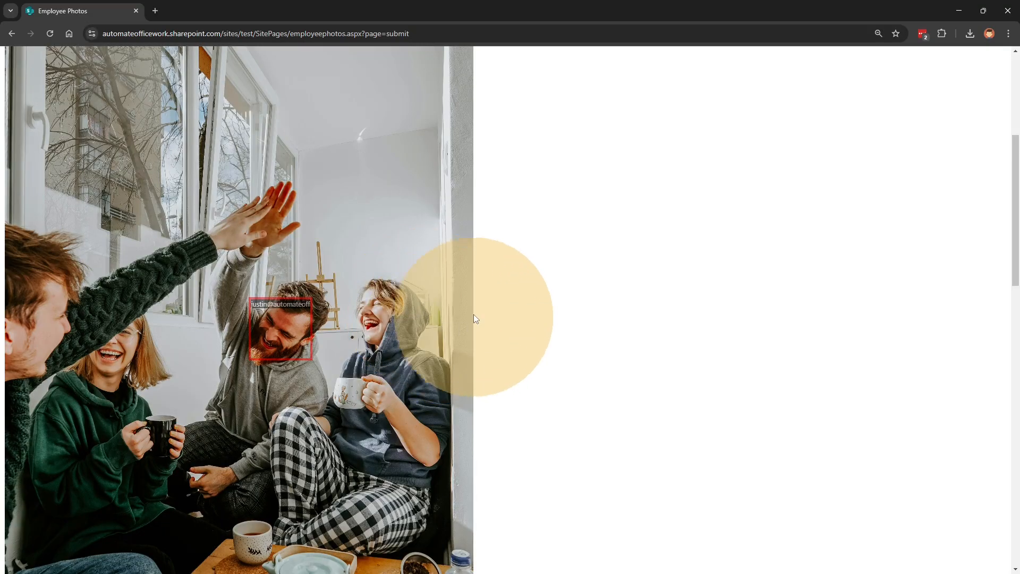
pyautogui.scroll(3, 493, 314)
pyautogui.scroll(-2, 594, 387)
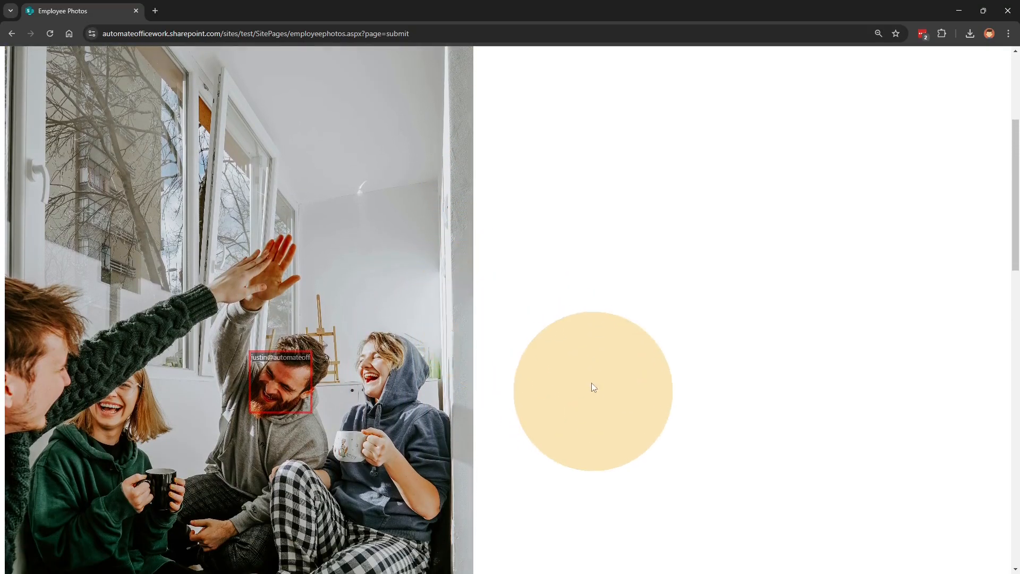
pyautogui.hotkey('ctrl', '-')
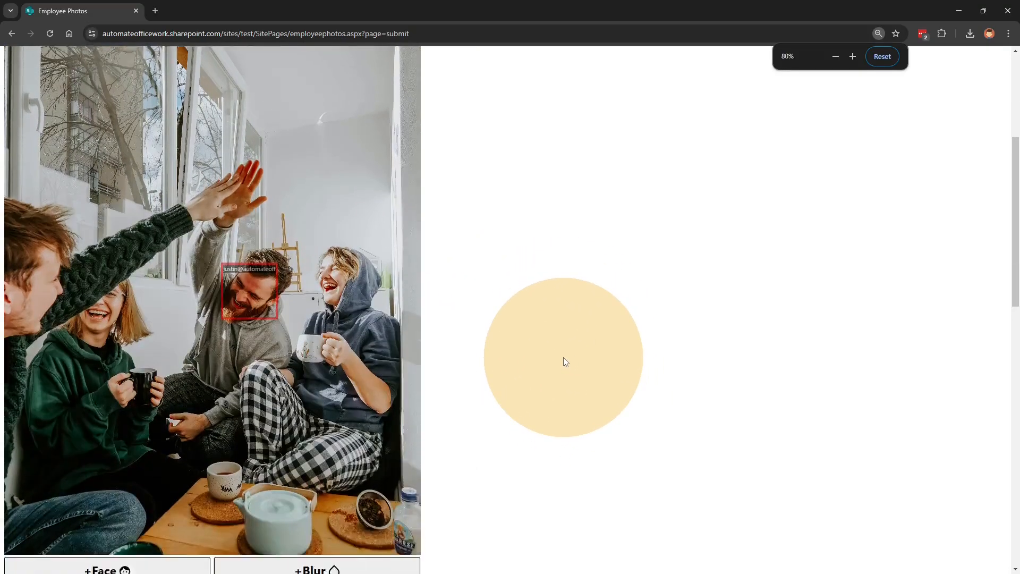
pyautogui.scroll(-2, 558, 361)
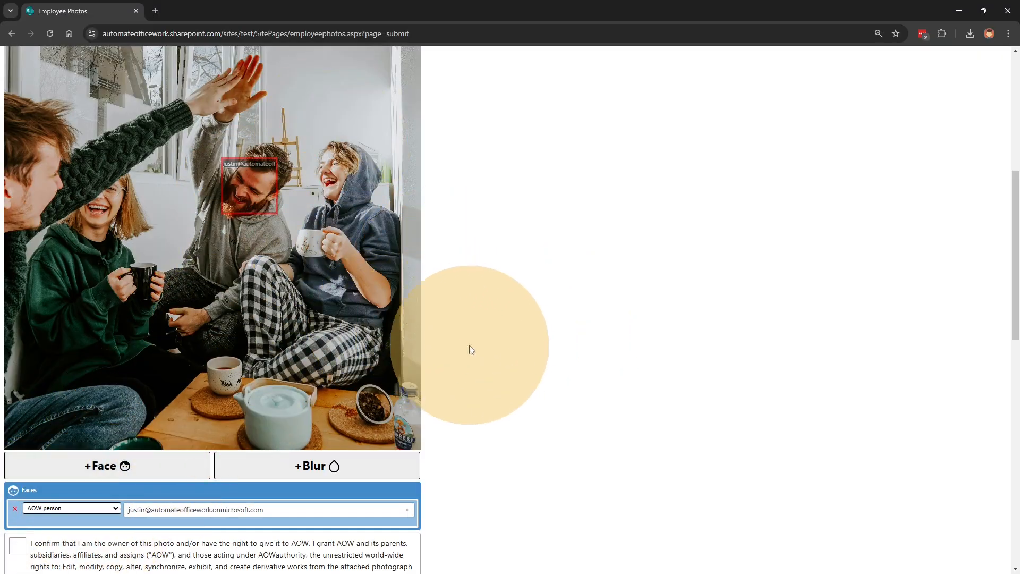
pyautogui.scroll(1, 548, 348)
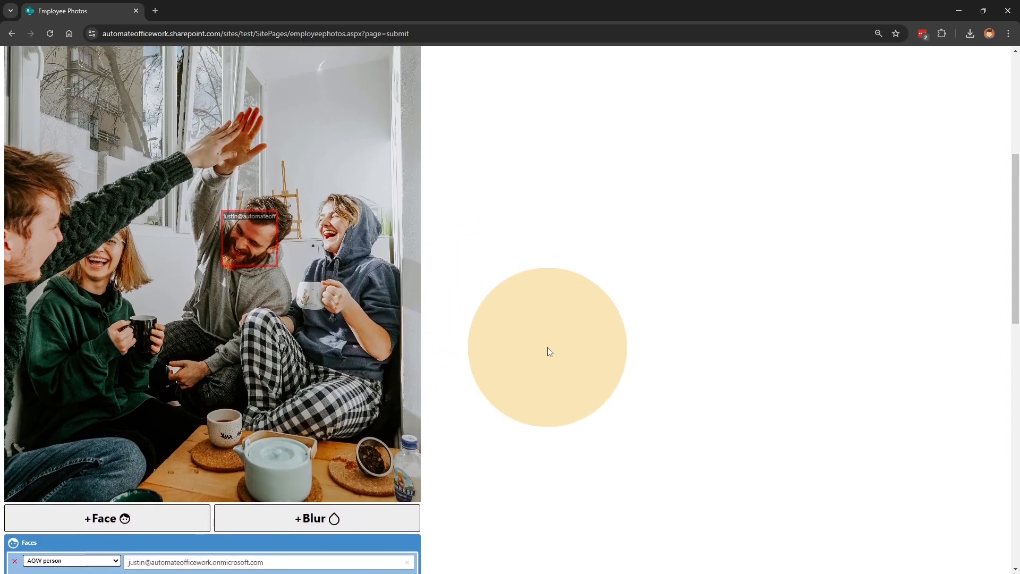
pyautogui.scroll(4, 547, 348)
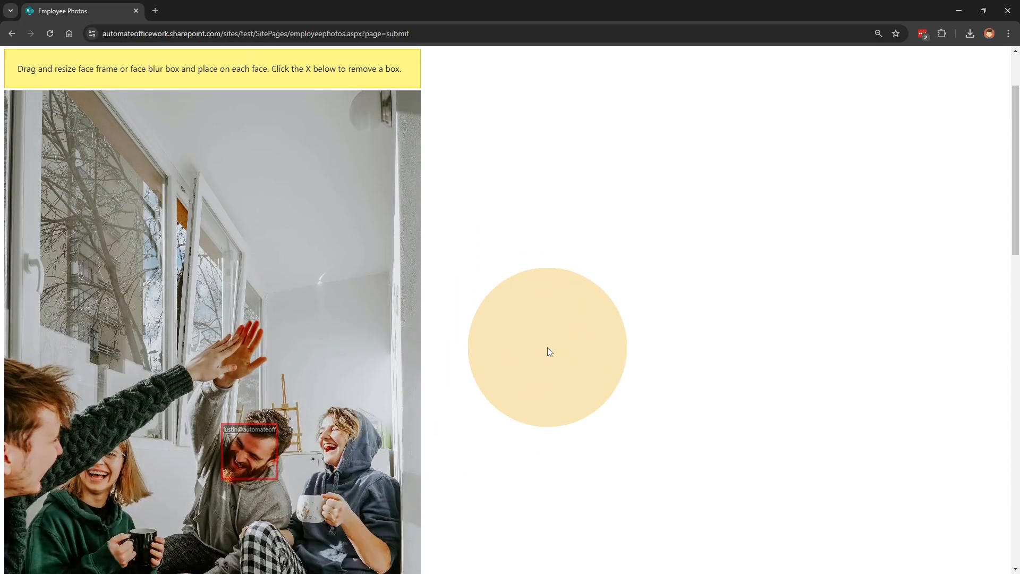
pyautogui.scroll(-4, 548, 348)
# Add a blur box and fit it over the face of the laughing person in the navy hoodie.
pyautogui.hotkey('ctrl', '-')
pyautogui.hotkey('ctrl', '-')
pyautogui.hotkey('ctrl', '-')
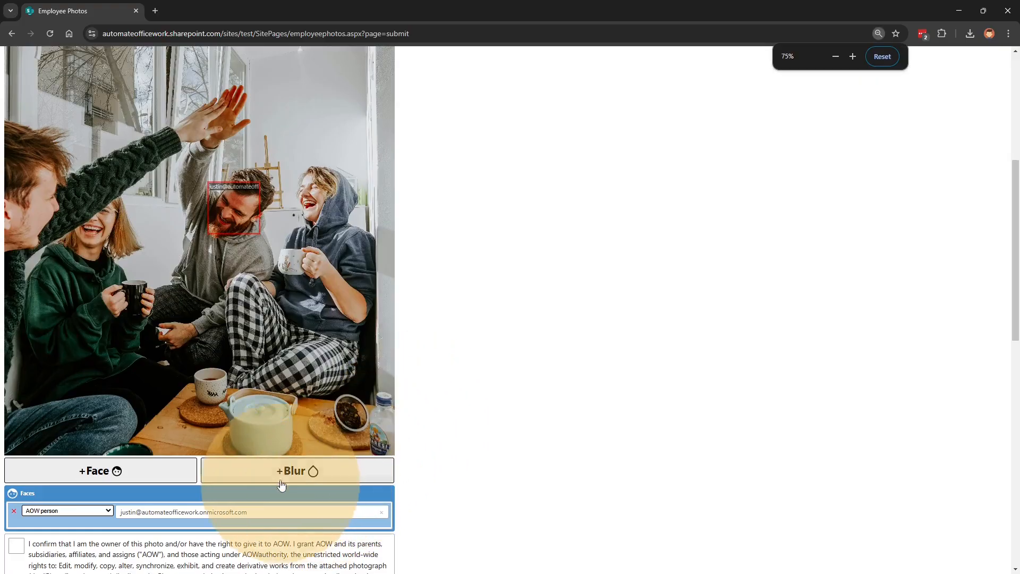
pyautogui.click(281, 478)
pyautogui.scroll(2, 484, 413)
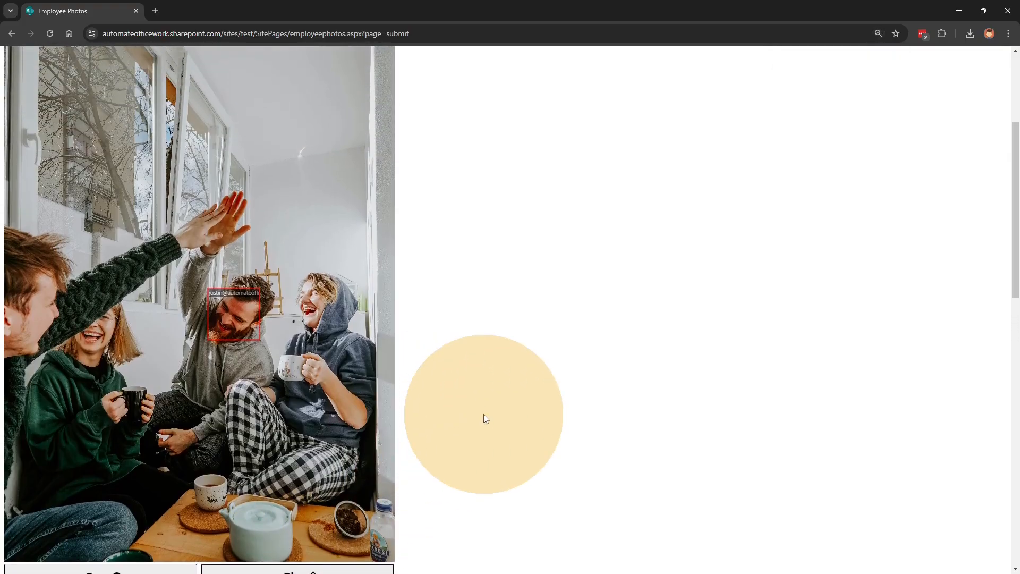
pyautogui.scroll(3, 483, 414)
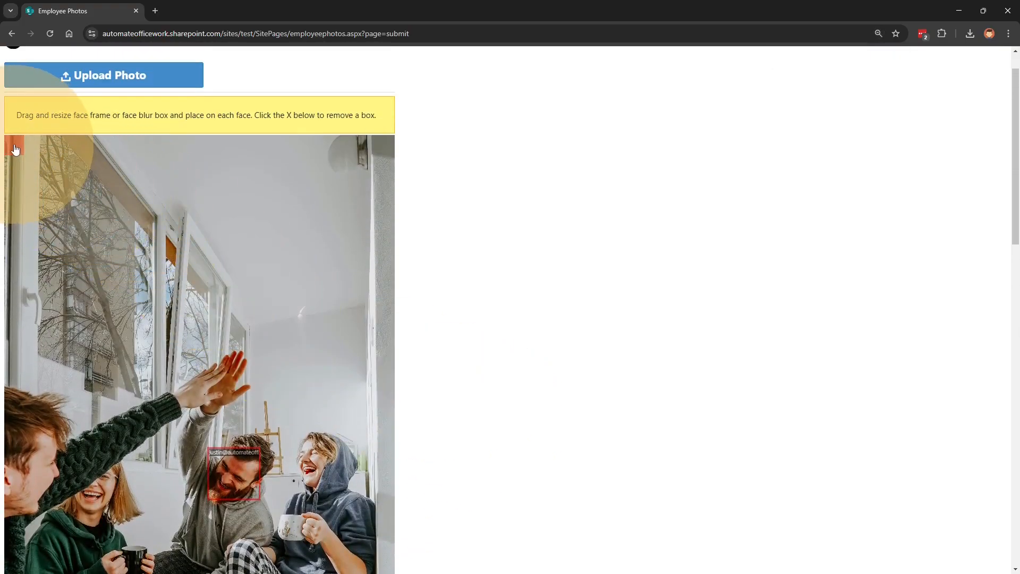
pyautogui.moveTo(15, 150); pyautogui.dragTo(336, 472)
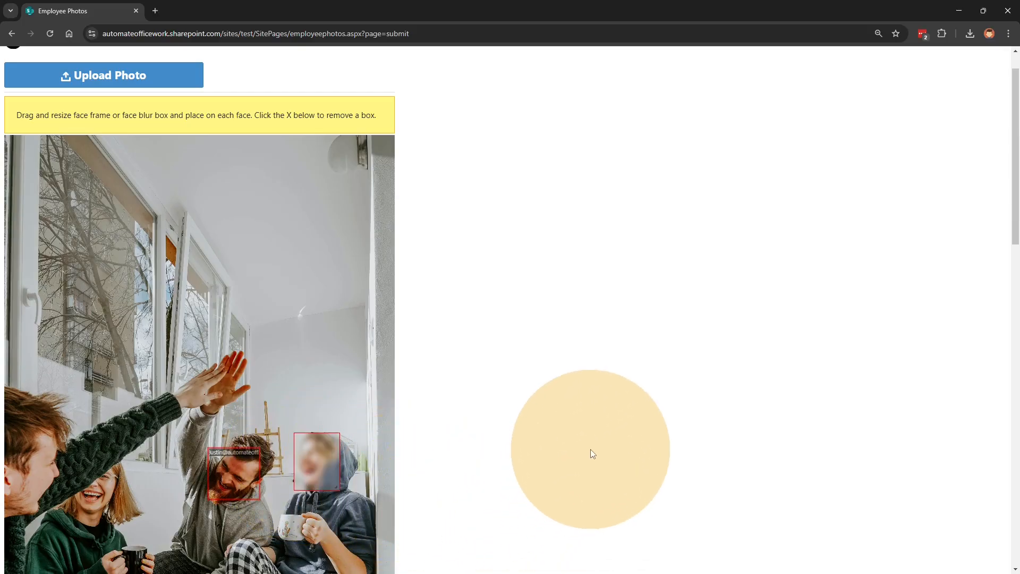
# Raise the blur box's intensity to about a third of its range.
pyautogui.scroll(-2, 591, 448)
pyautogui.scroll(-2, 536, 466)
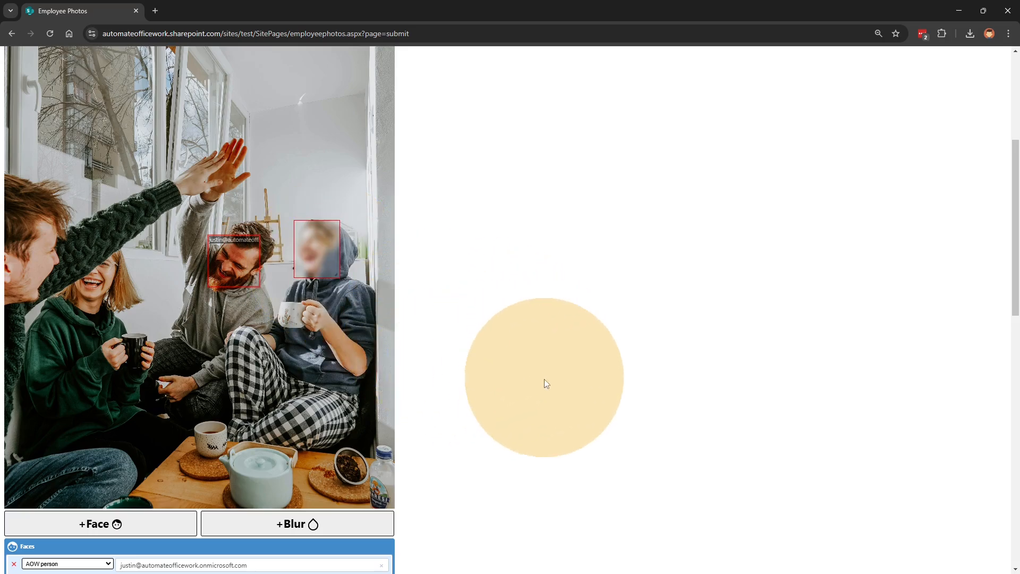
pyautogui.scroll(-1, 544, 381)
pyautogui.scroll(-1, 466, 452)
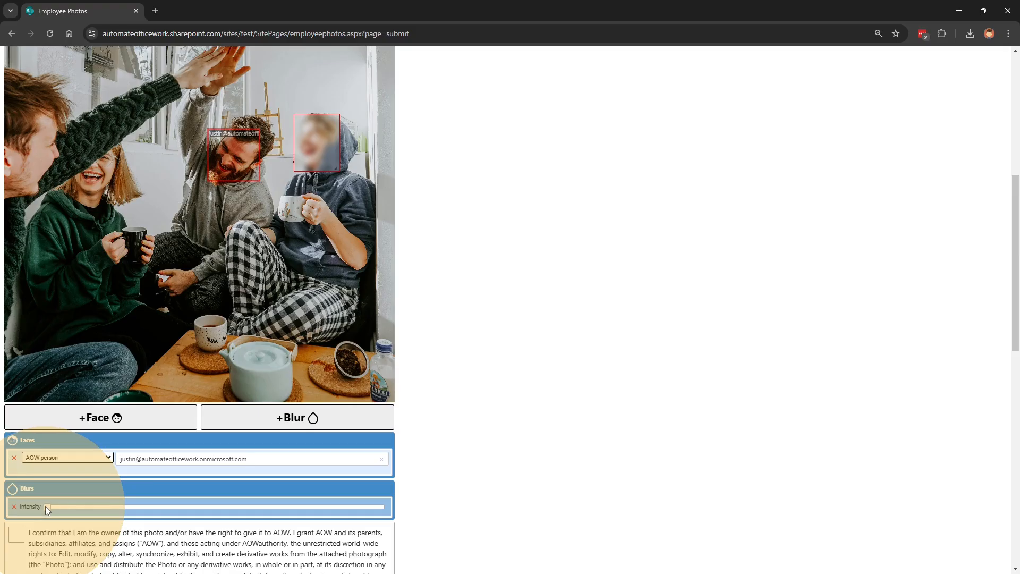
pyautogui.moveTo(46, 506); pyautogui.dragTo(166, 506)
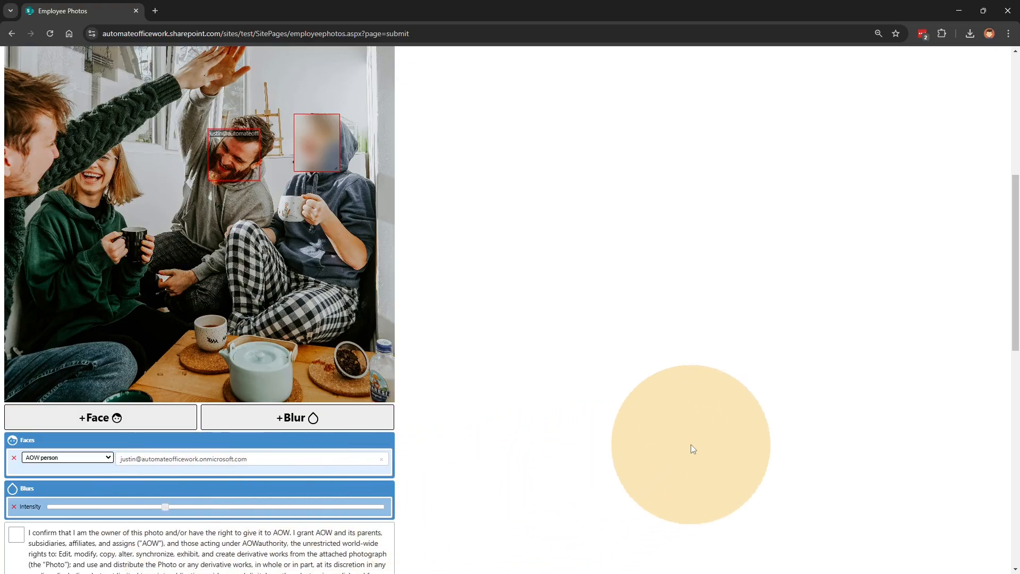
# Add two more blur boxes and fit one over the face of the woman in the green hoodie.
pyautogui.scroll(3, 680, 455)
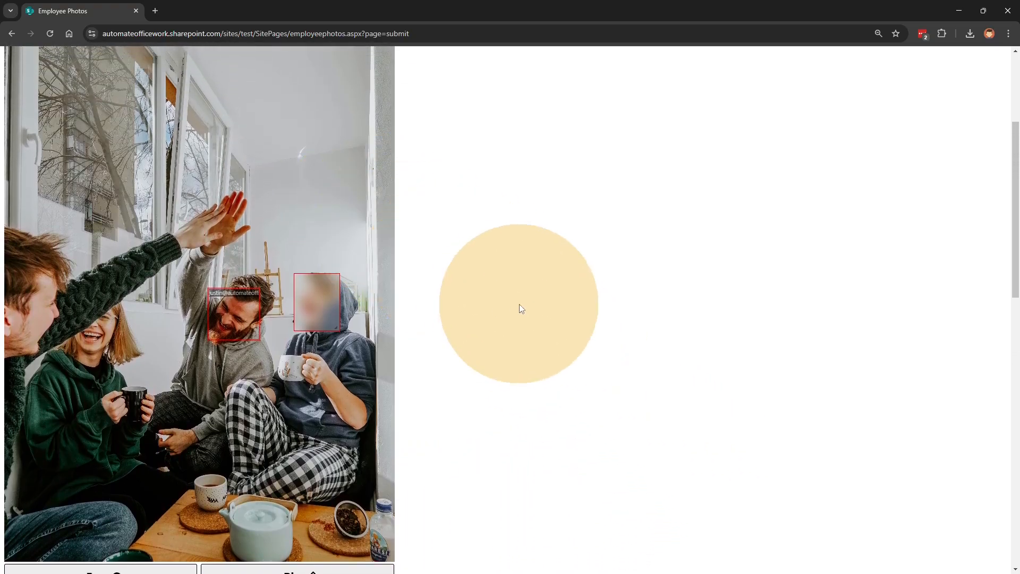
pyautogui.scroll(-4, 521, 309)
pyautogui.click(309, 365)
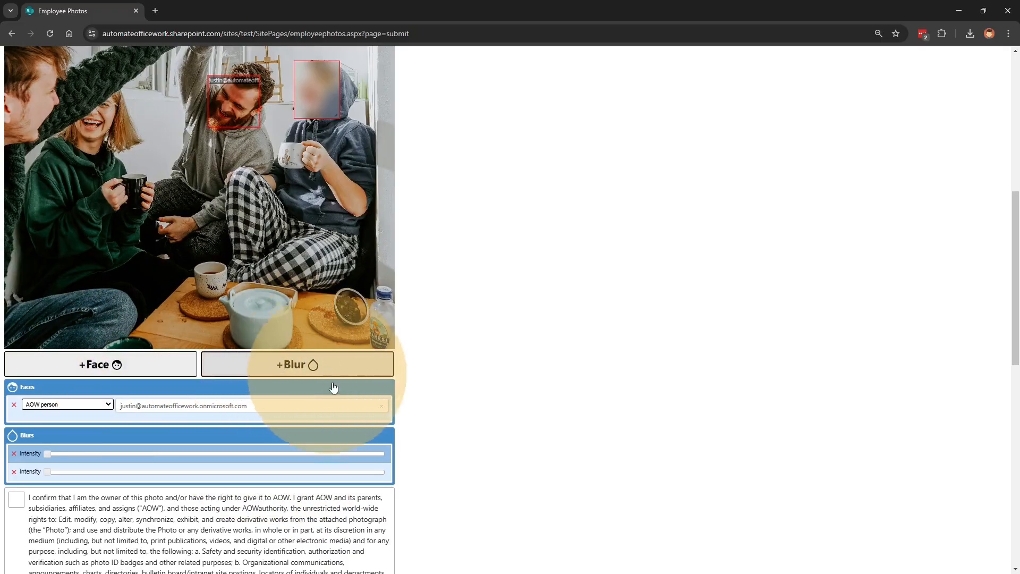
pyautogui.click(294, 370)
pyautogui.scroll(4, 560, 470)
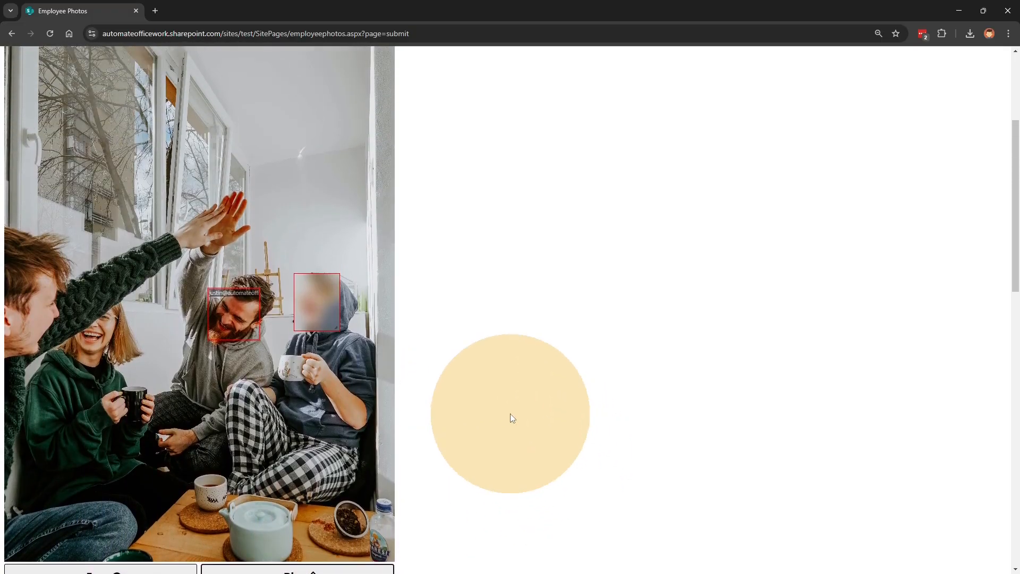
pyautogui.scroll(2, 512, 418)
pyautogui.moveTo(18, 96); pyautogui.dragTo(114, 444)
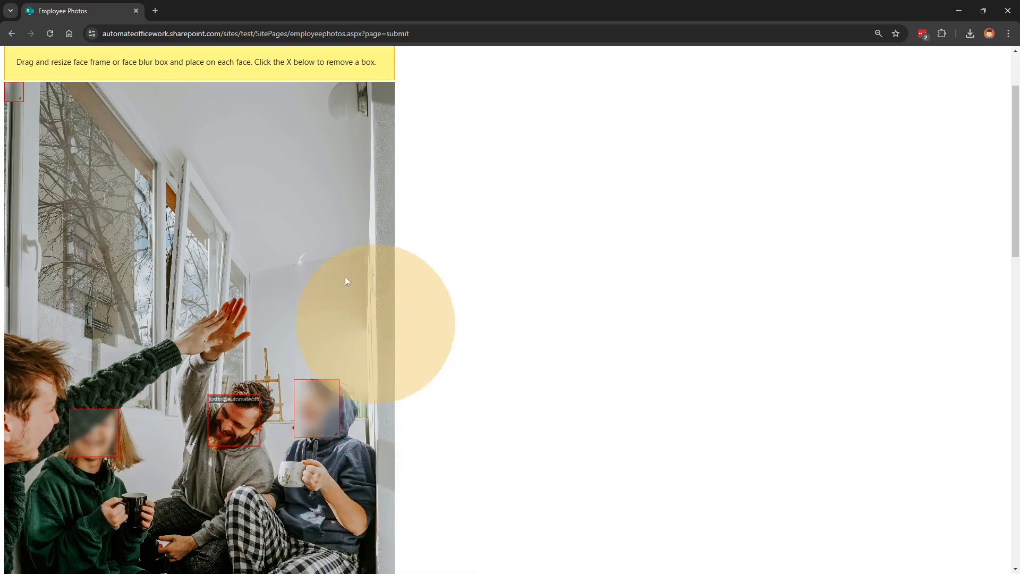
# Place and enlarge the remaining blur box over the face of the person in the dark green knit sweater at the photo's left edge.
pyautogui.scroll(1, 16, 95)
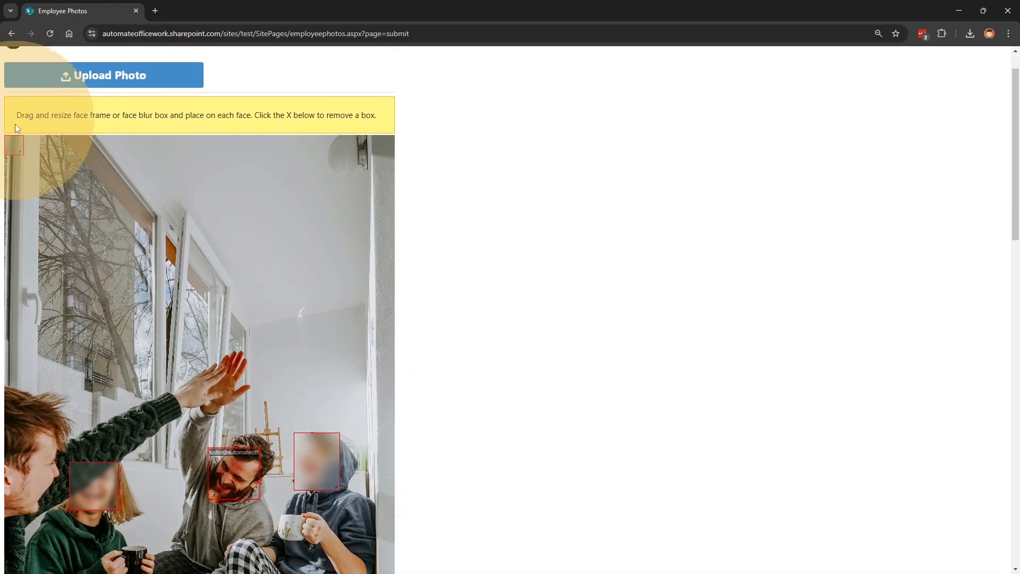
pyautogui.moveTo(16, 147); pyautogui.dragTo(55, 458)
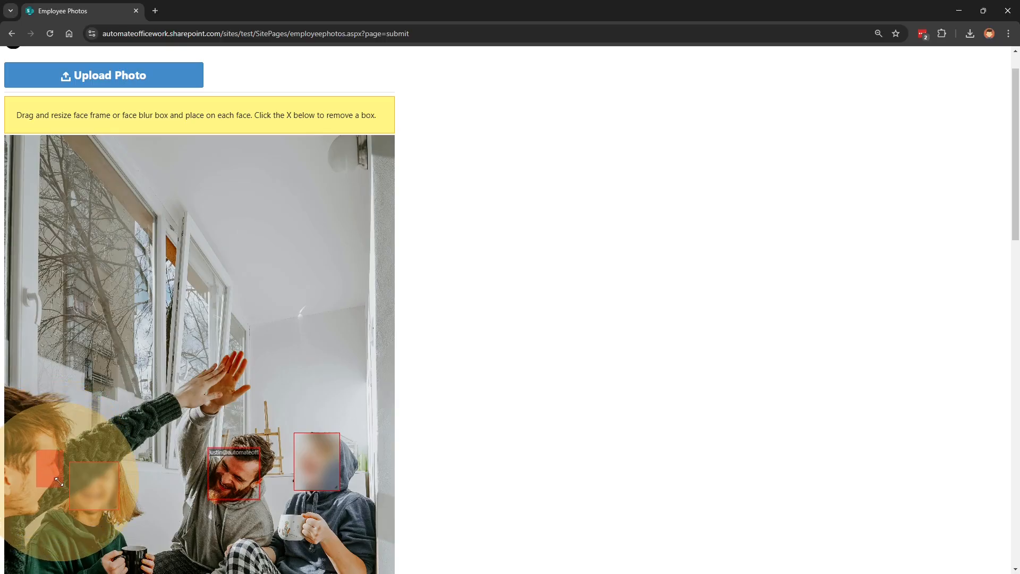
pyautogui.scroll(-1, 720, 393)
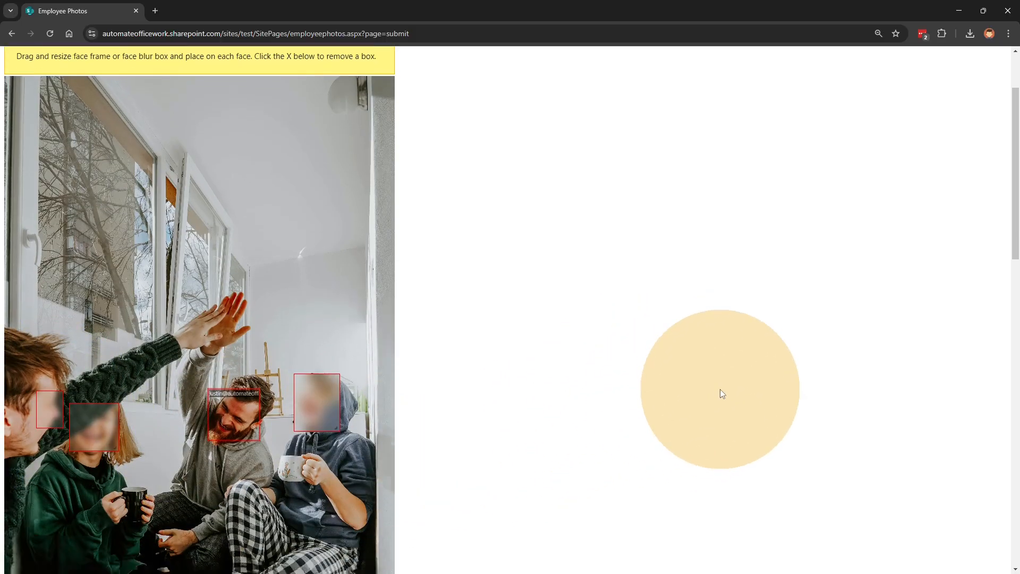
# Read the photo consent statement, especially the paragraphs on how long consent applies and on tagging or de-identifying people.
pyautogui.scroll(-3, 712, 409)
pyautogui.scroll(-3, 617, 446)
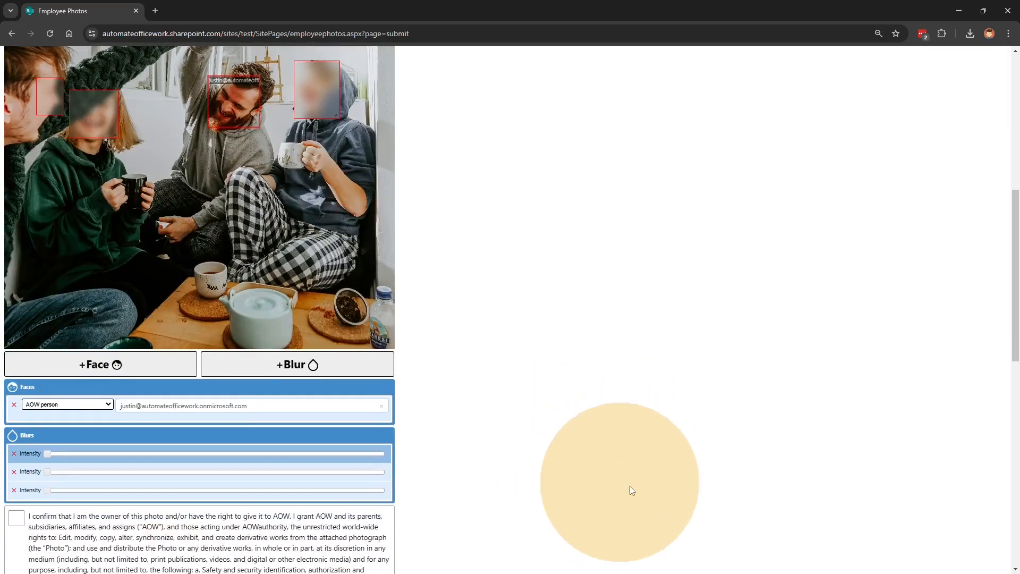
pyautogui.scroll(1, 535, 433)
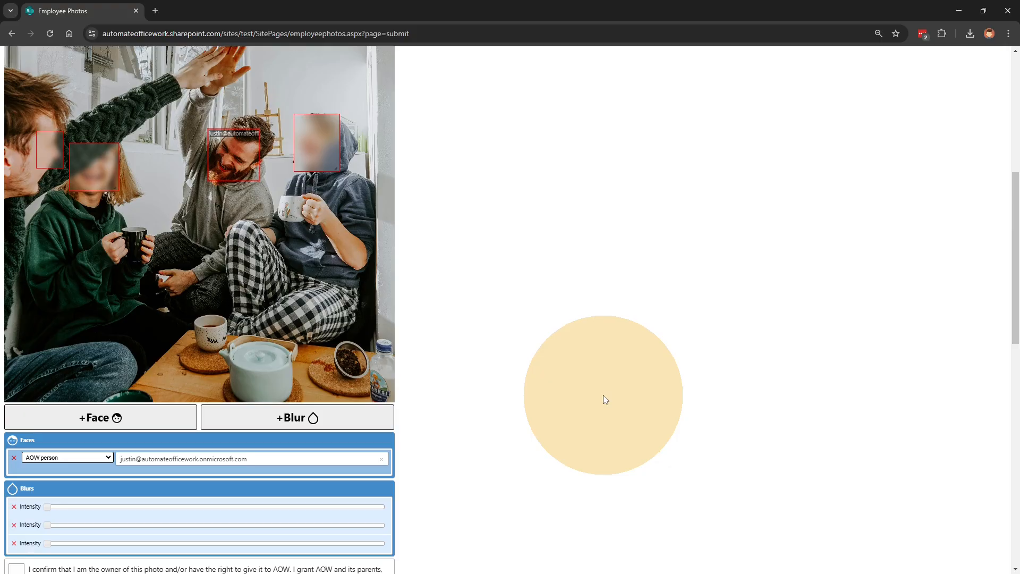
pyautogui.scroll(-2, 603, 394)
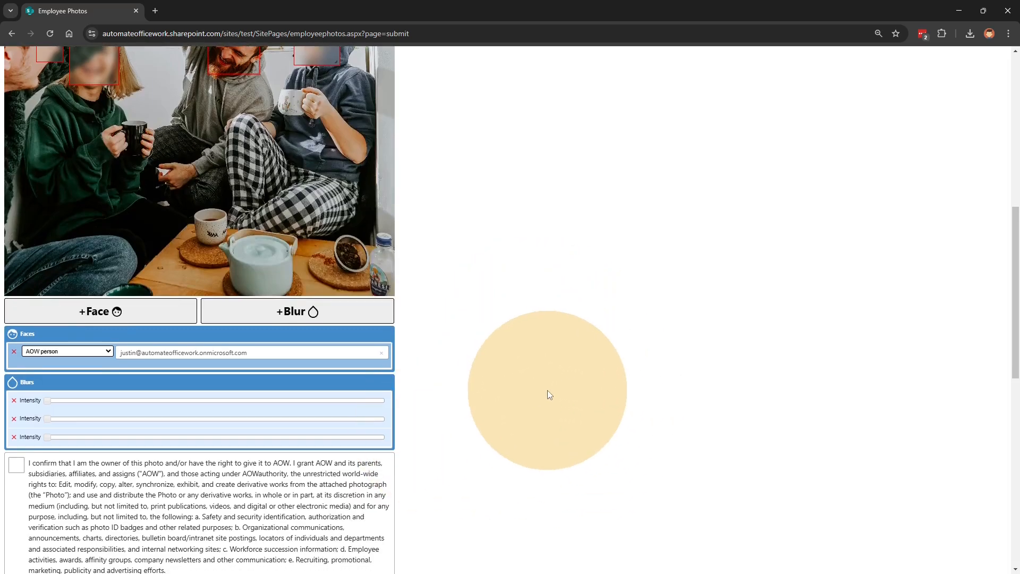
pyautogui.scroll(2, 631, 383)
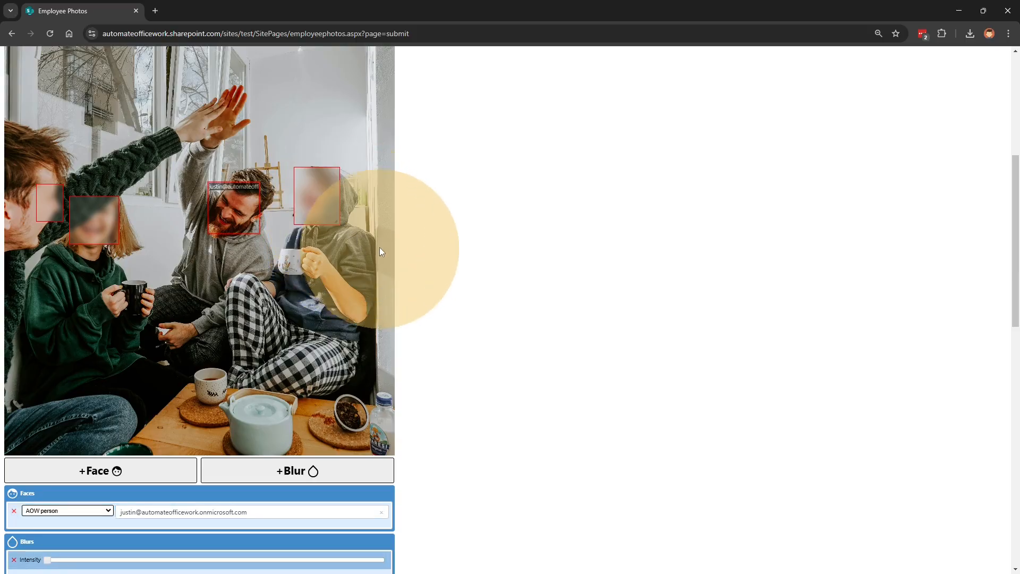
pyautogui.scroll(-3, 773, 440)
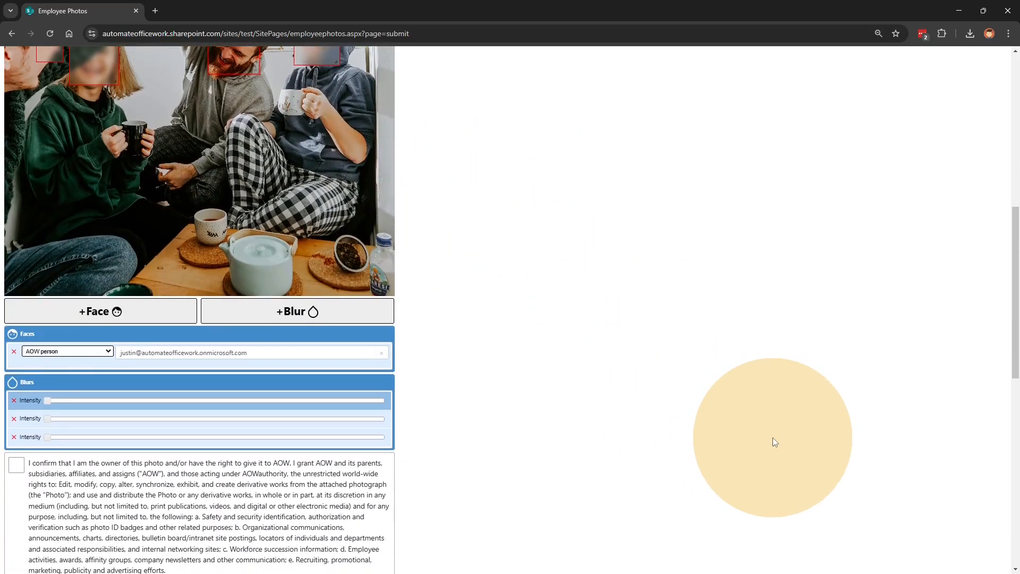
pyautogui.scroll(-5, 775, 443)
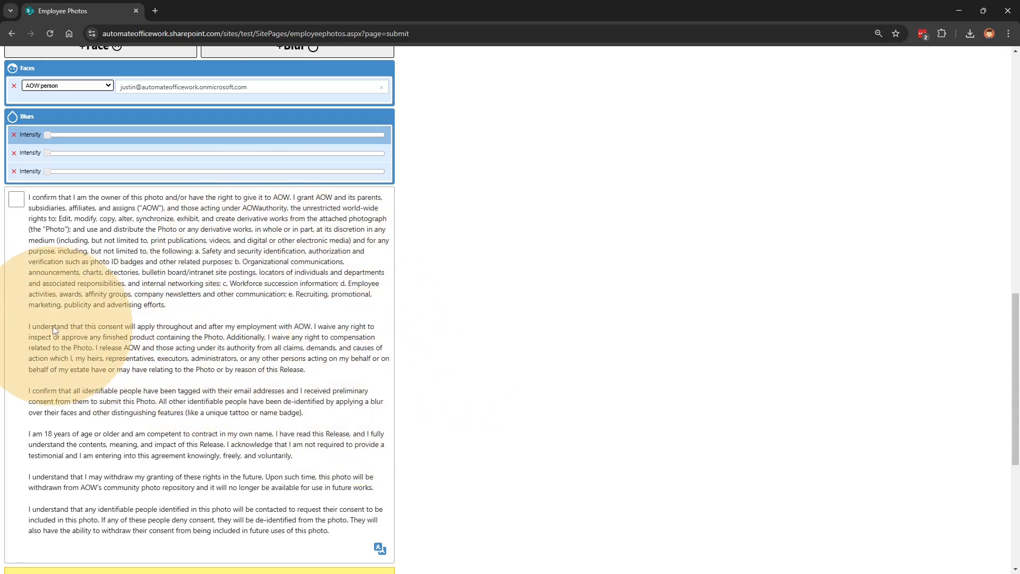
pyautogui.moveTo(55, 326); pyautogui.dragTo(227, 337)
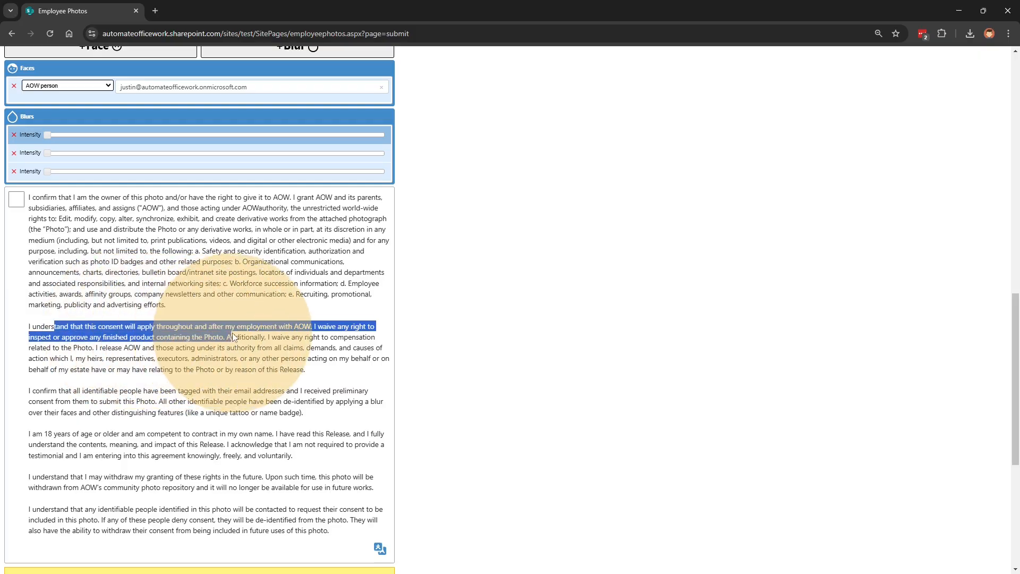
pyautogui.click(237, 348)
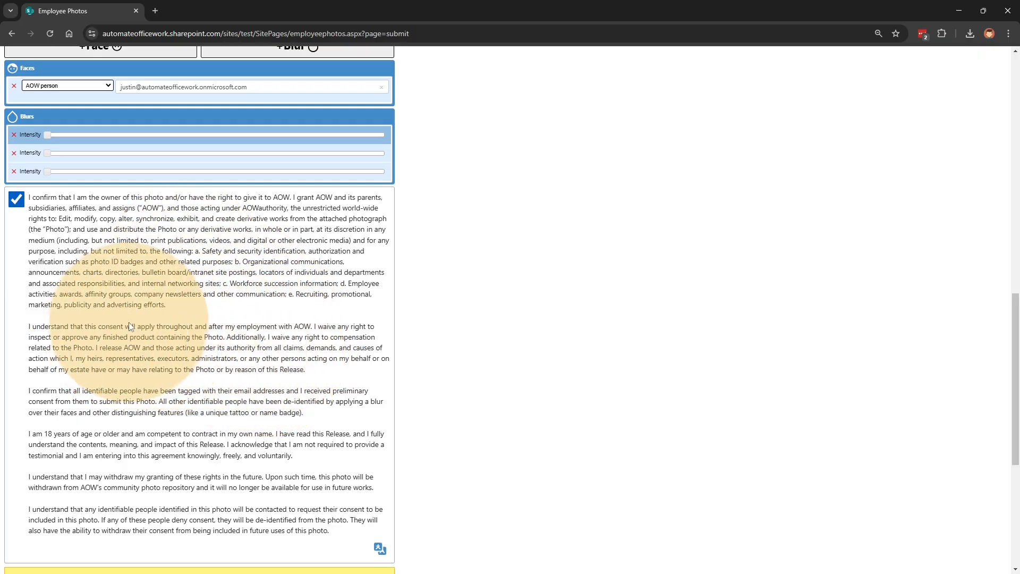
pyautogui.moveTo(106, 326); pyautogui.dragTo(245, 325)
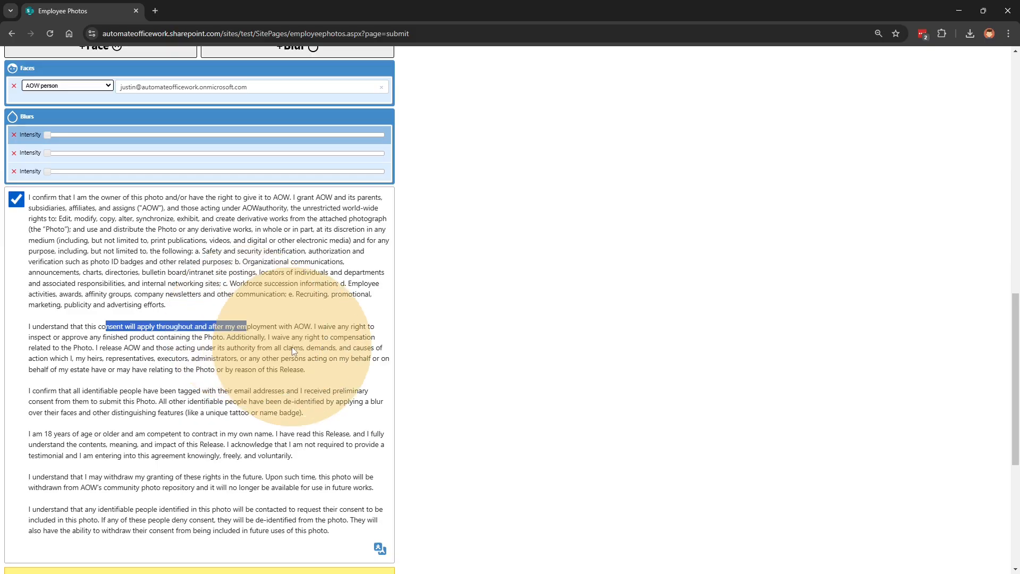
pyautogui.click(262, 336)
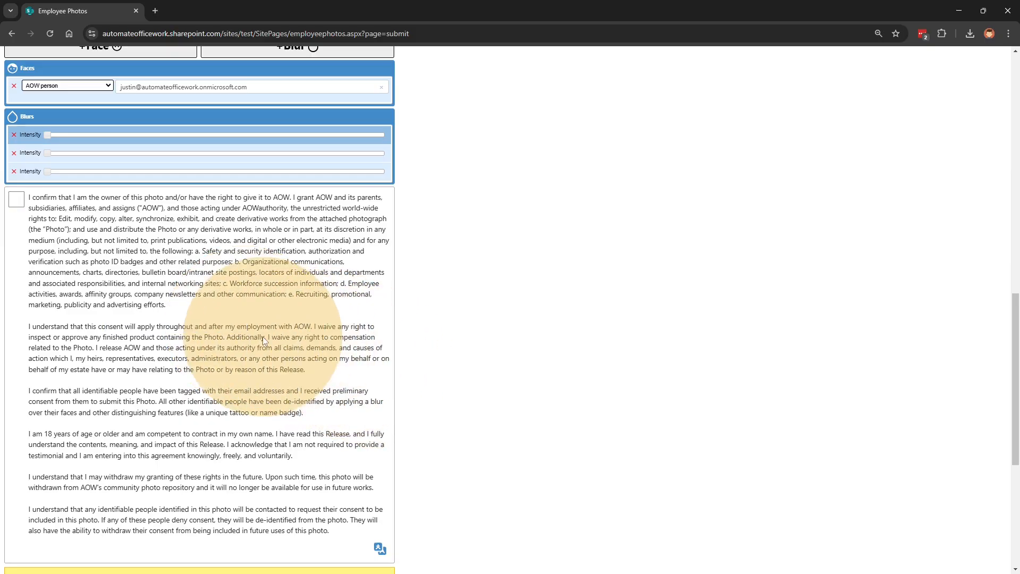
pyautogui.moveTo(51, 391); pyautogui.dragTo(267, 406)
pyautogui.click(300, 397)
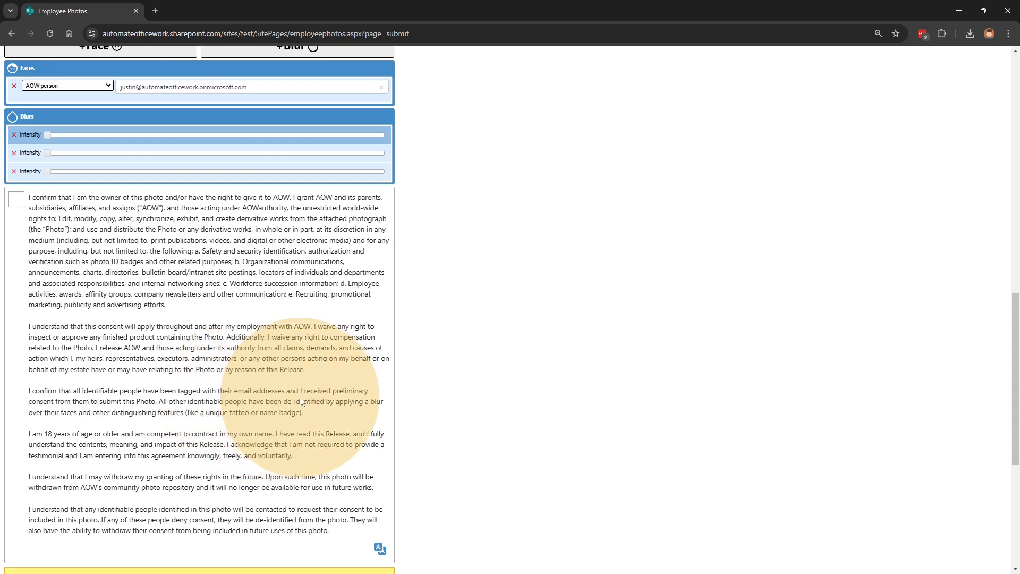
pyautogui.moveTo(132, 396); pyautogui.dragTo(332, 410)
pyautogui.click(332, 410)
# Try out the DE&I, ERG and Giving and Volunteering tags under Other, and clear all three again.
pyautogui.scroll(-6, 441, 418)
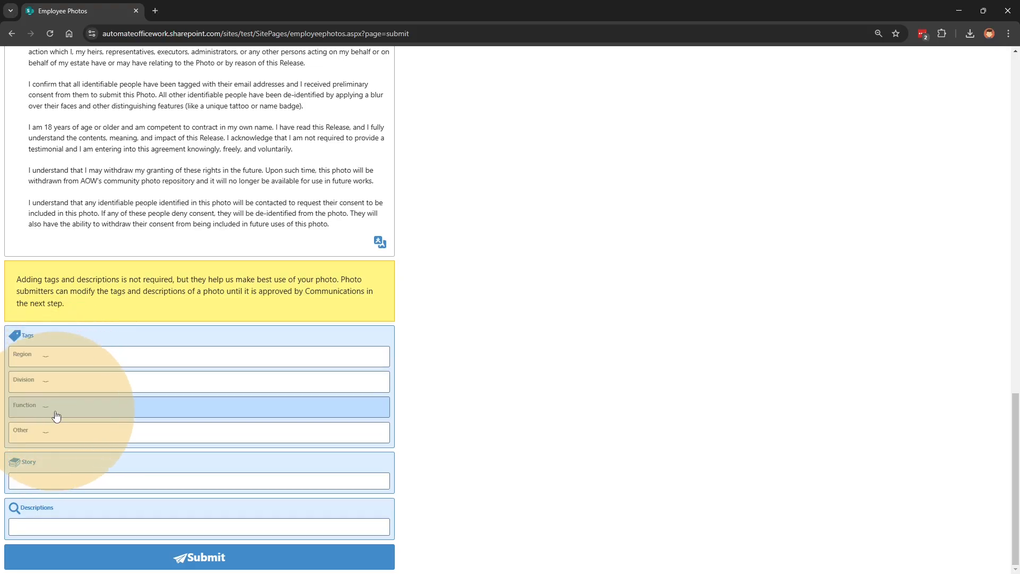
pyautogui.click(47, 433)
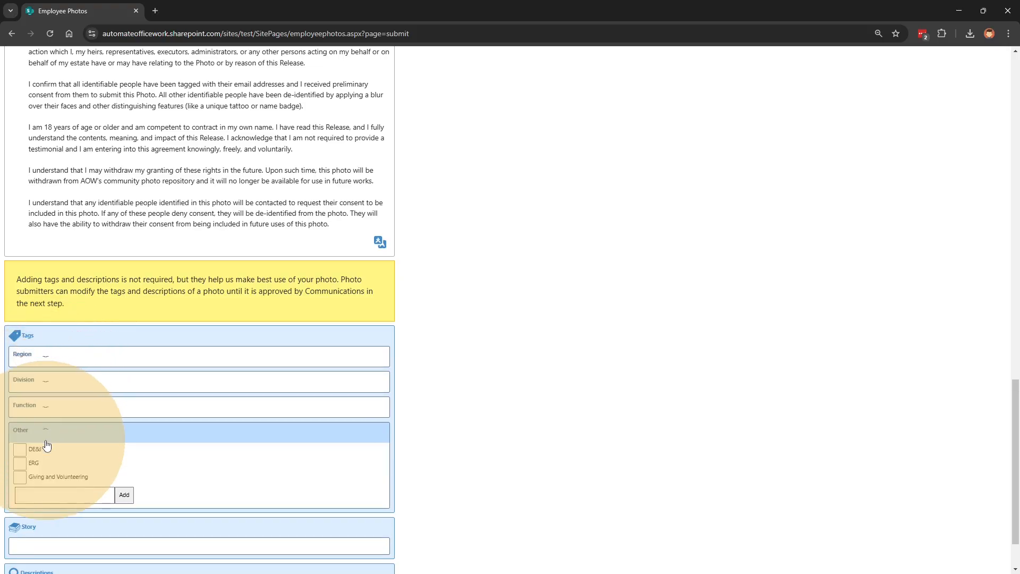
pyautogui.click(20, 477)
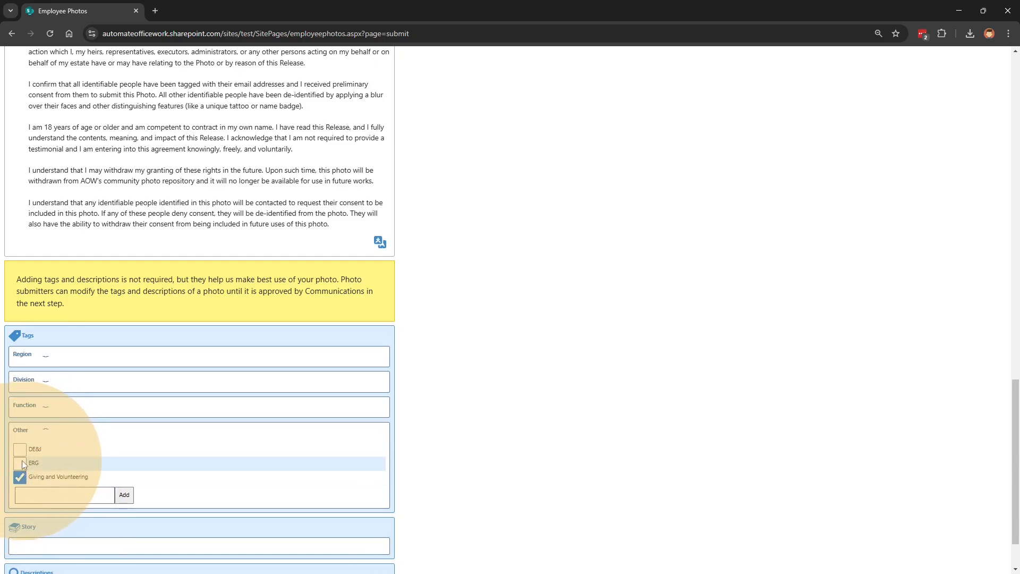
pyautogui.click(20, 463)
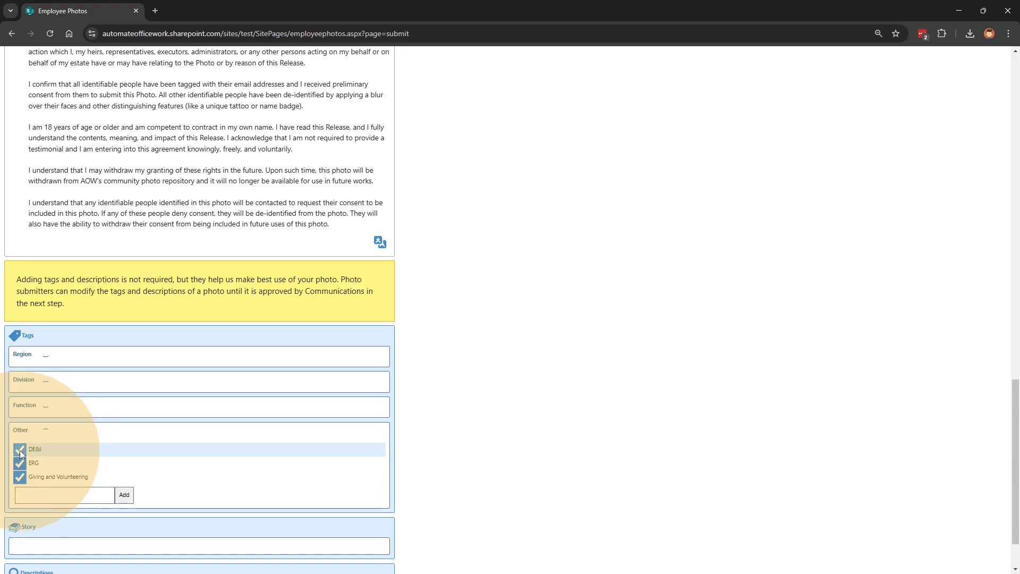
pyautogui.click(20, 450)
pyautogui.click(20, 464)
pyautogui.click(20, 478)
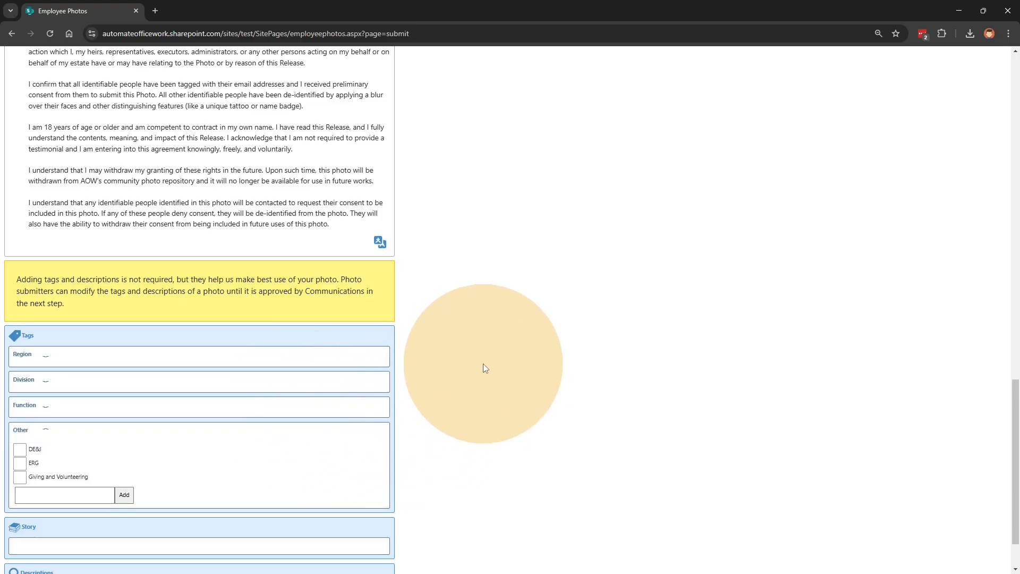
# Enlarge the page and save "A group of HR employees" as the story behind the photo.
pyautogui.scroll(-2, 485, 368)
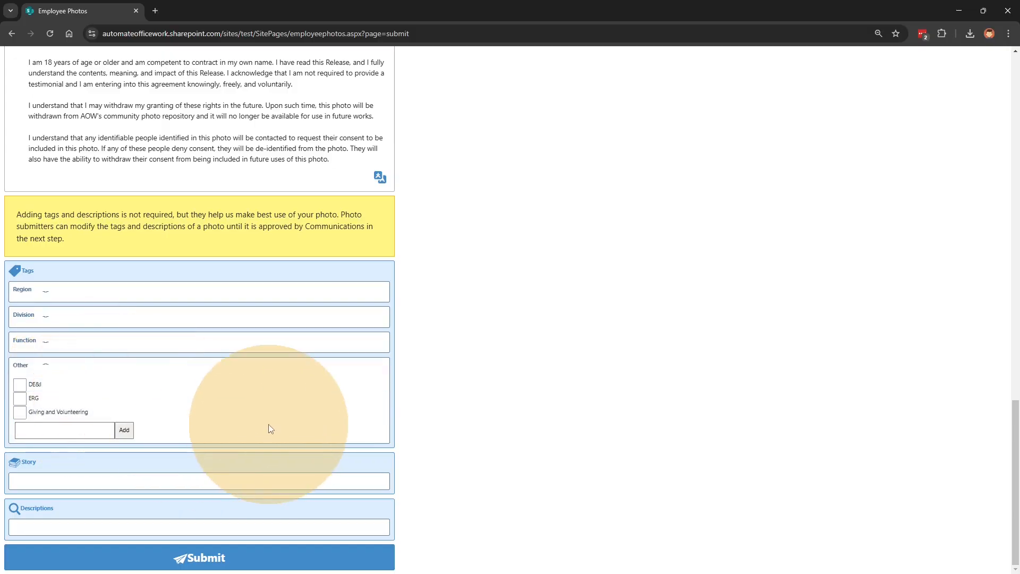
pyautogui.click(36, 484)
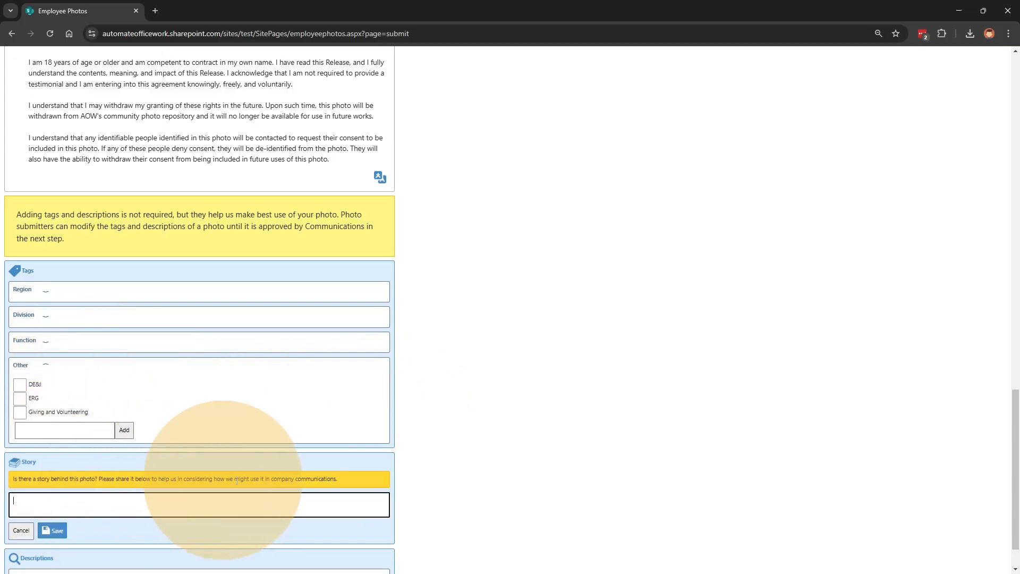
pyautogui.scroll(-1, 590, 357)
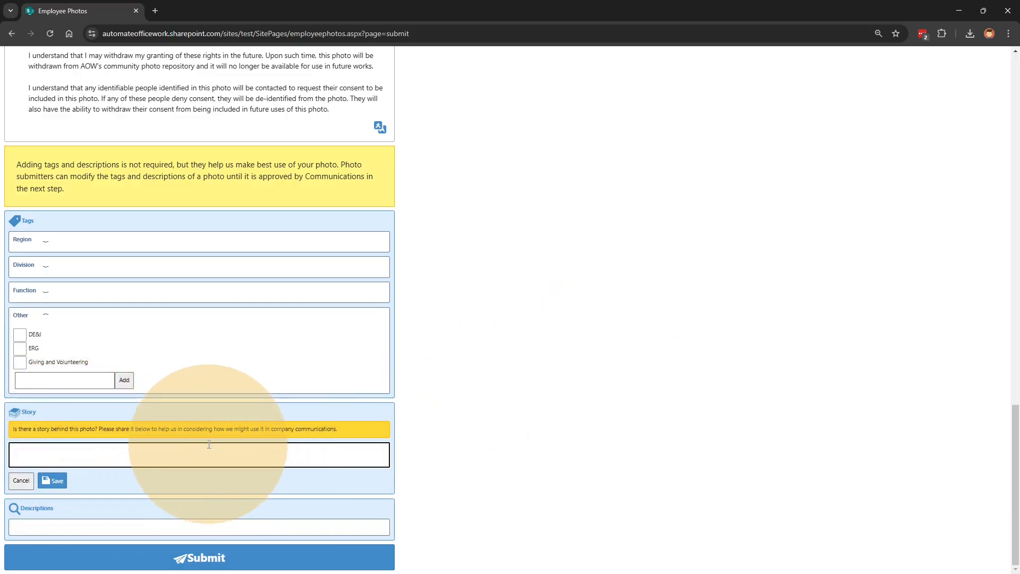
pyautogui.hotkey('ctrl', '+')
pyautogui.hotkey('ctrl', '+')
pyautogui.scroll(-2, 382, 432)
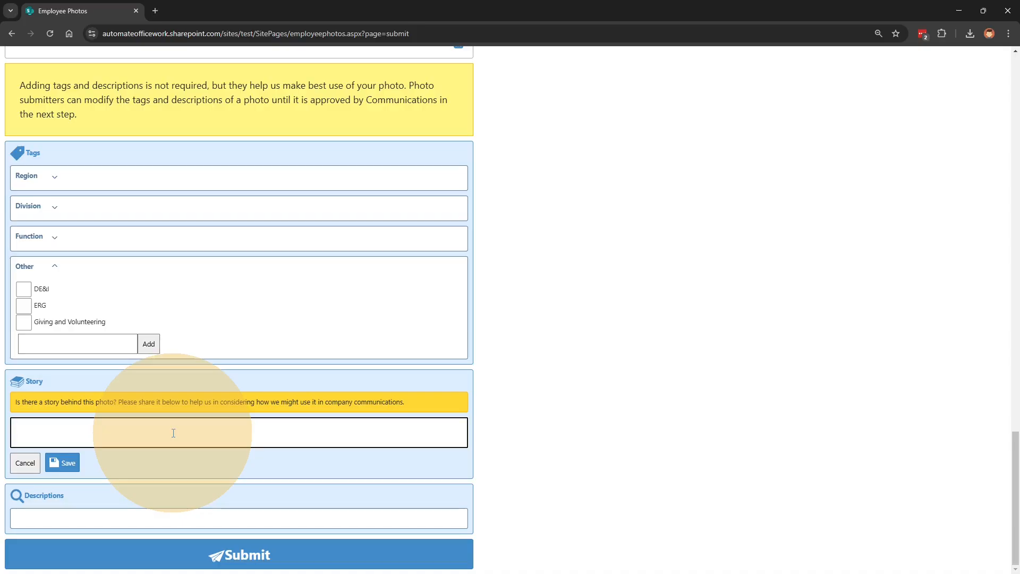
pyautogui.write('A group of HR employees')
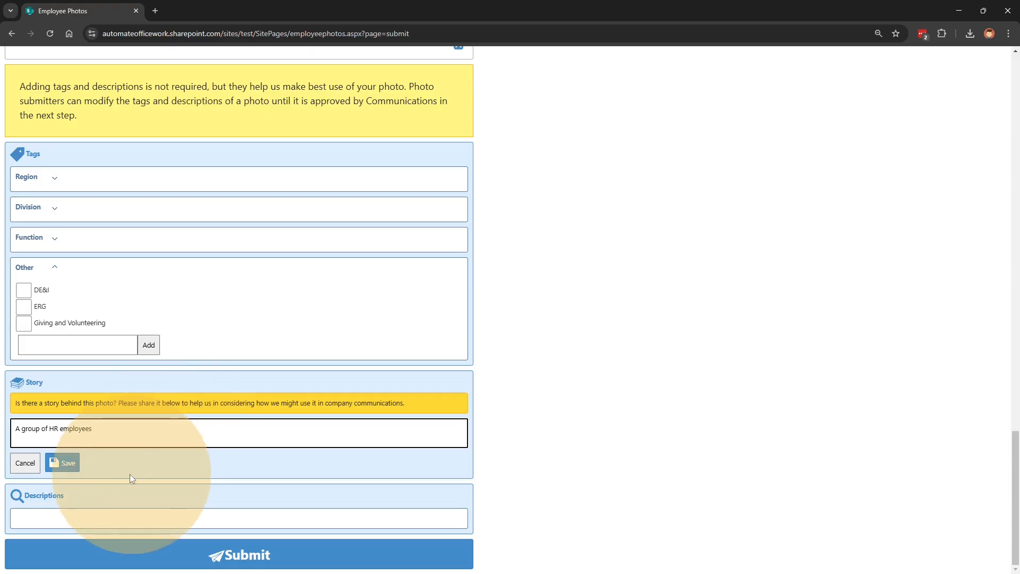
pyautogui.click(62, 463)
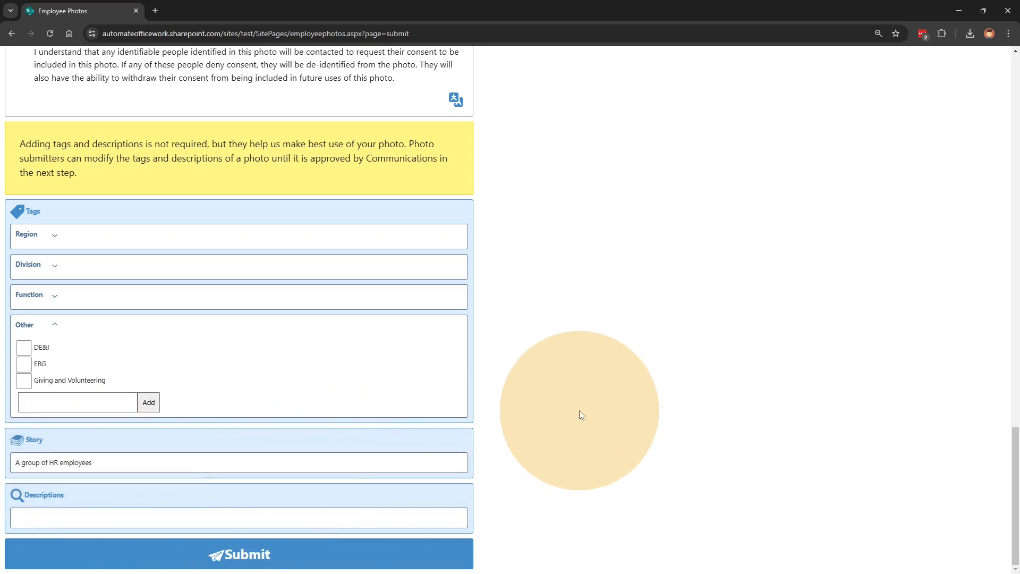
# Copy the story text "A group of HR employees" and add it as a description of the photo.
pyautogui.click(47, 518)
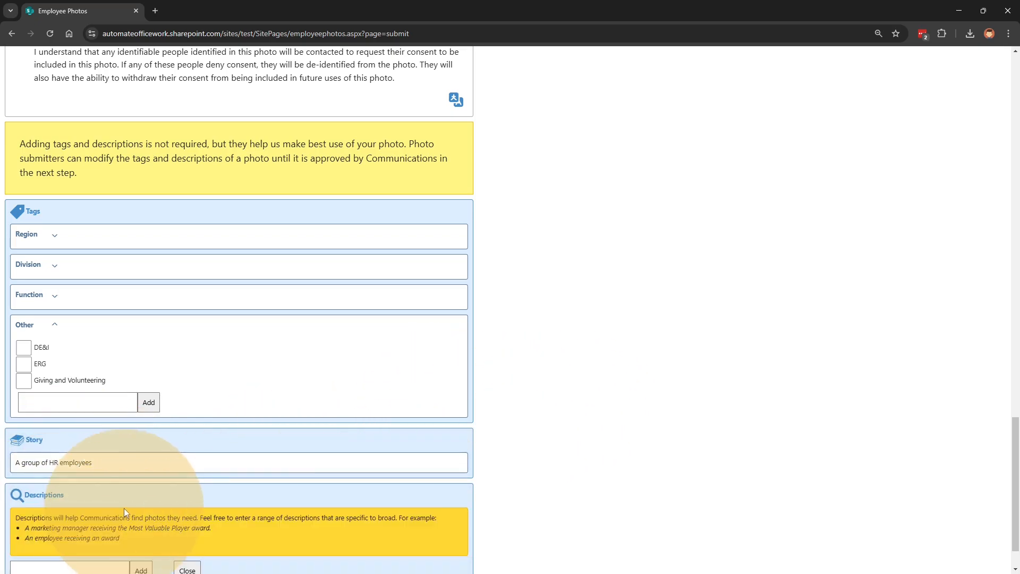
pyautogui.click(103, 461)
pyautogui.moveTo(123, 486); pyautogui.dragTo(15, 486)
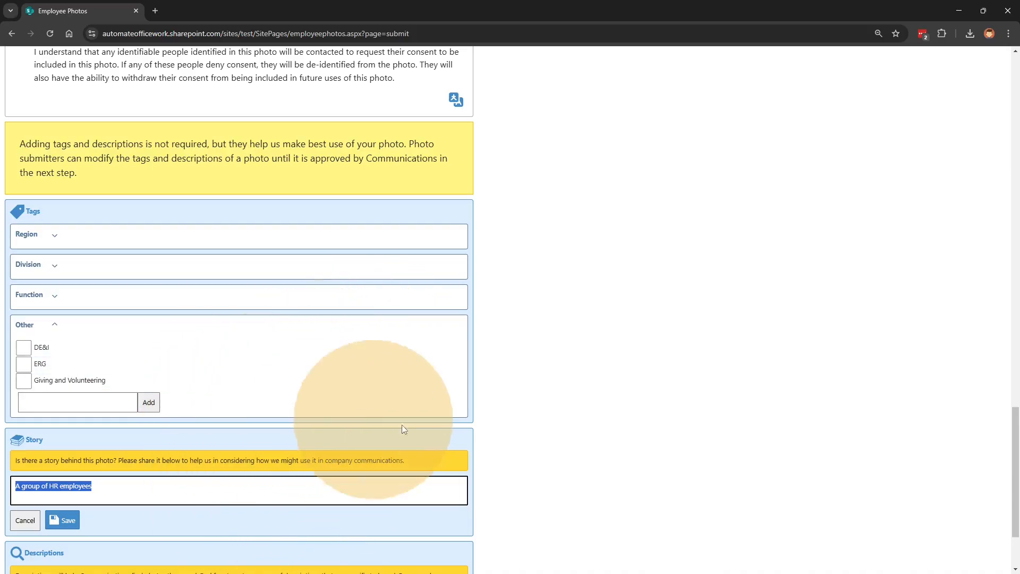
pyautogui.click(645, 423)
pyautogui.scroll(-2, 646, 421)
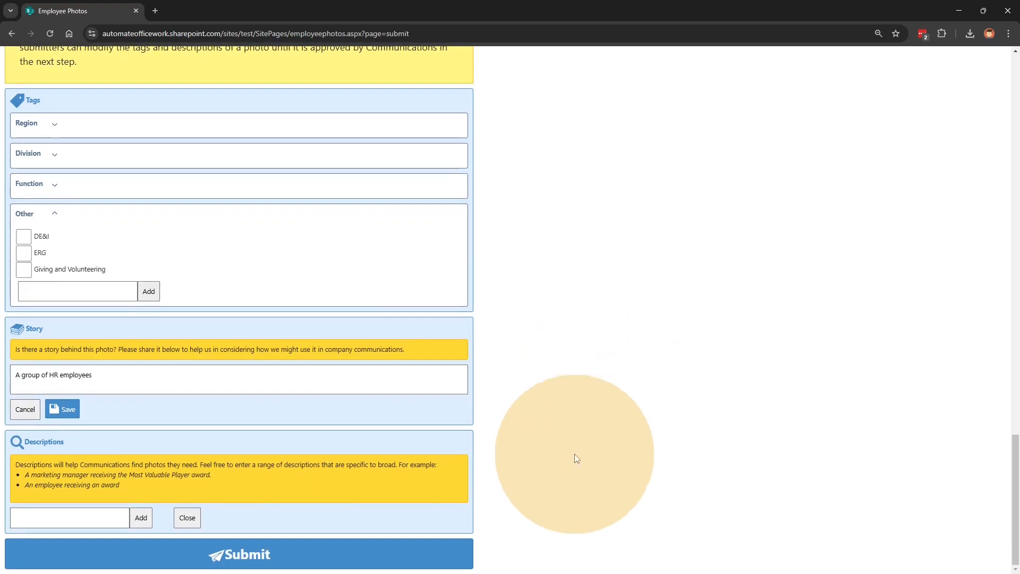
pyautogui.click(57, 522)
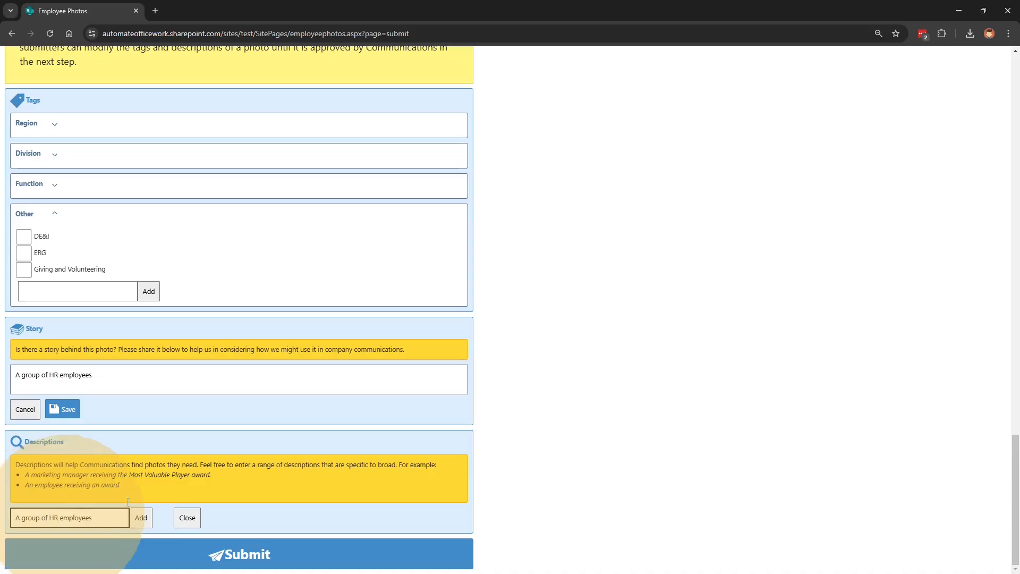
pyautogui.click(141, 518)
# Add "Employees" as a second, broader description of the photo.
pyautogui.click(81, 549)
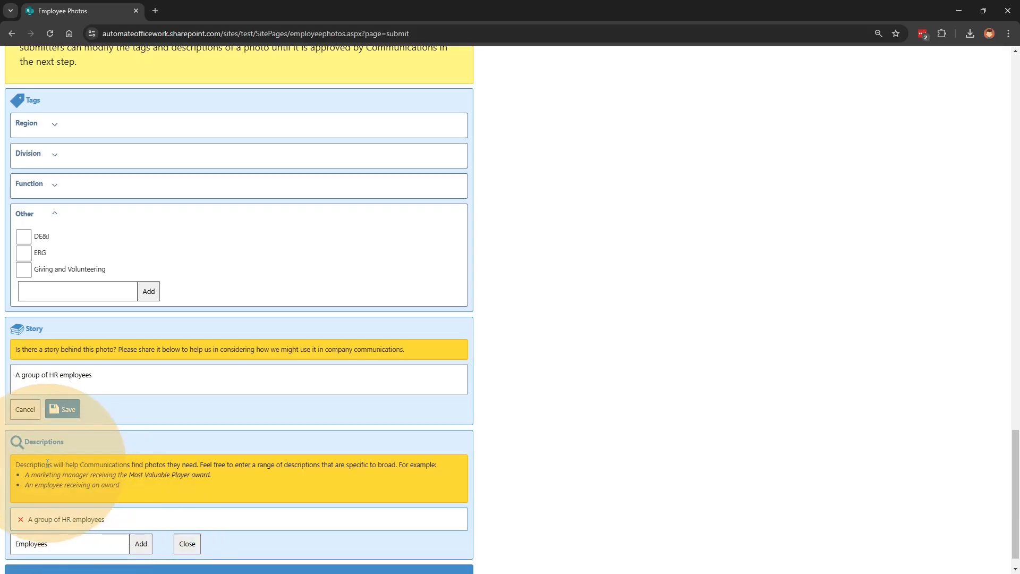
pyautogui.moveTo(47, 464); pyautogui.dragTo(415, 466)
pyautogui.click(520, 434)
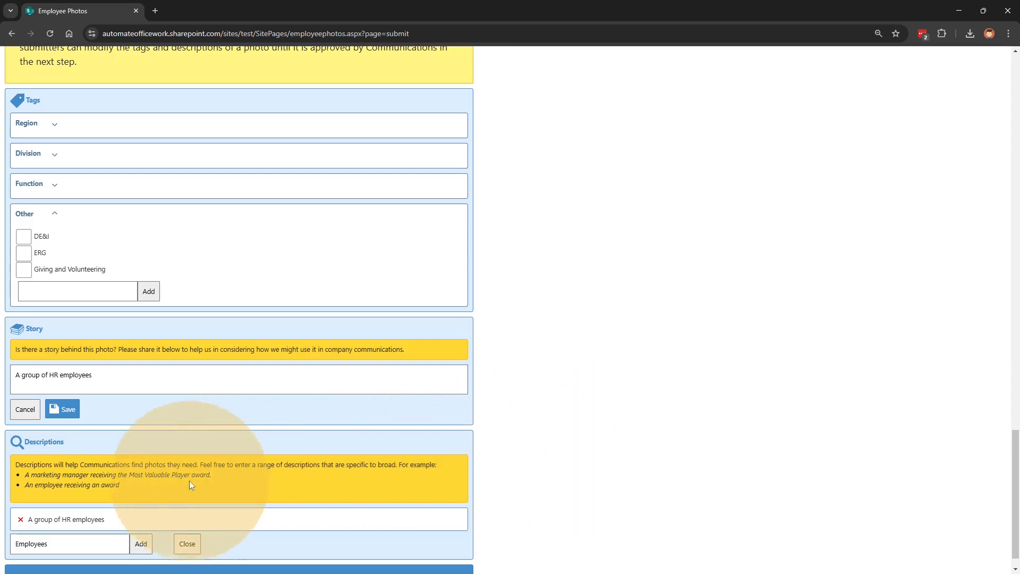
pyautogui.click(141, 544)
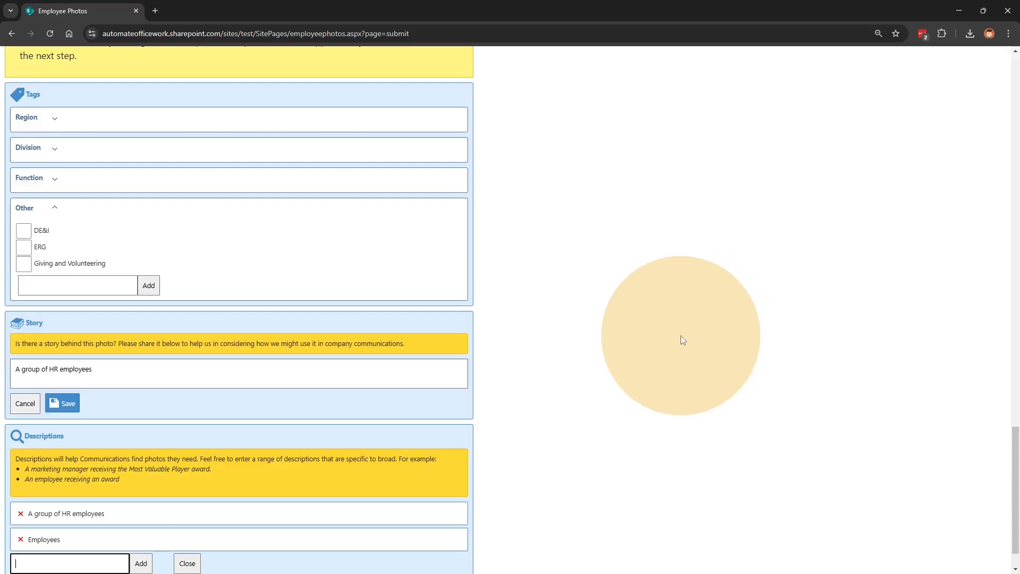
pyautogui.scroll(-1, 681, 335)
pyautogui.click(593, 499)
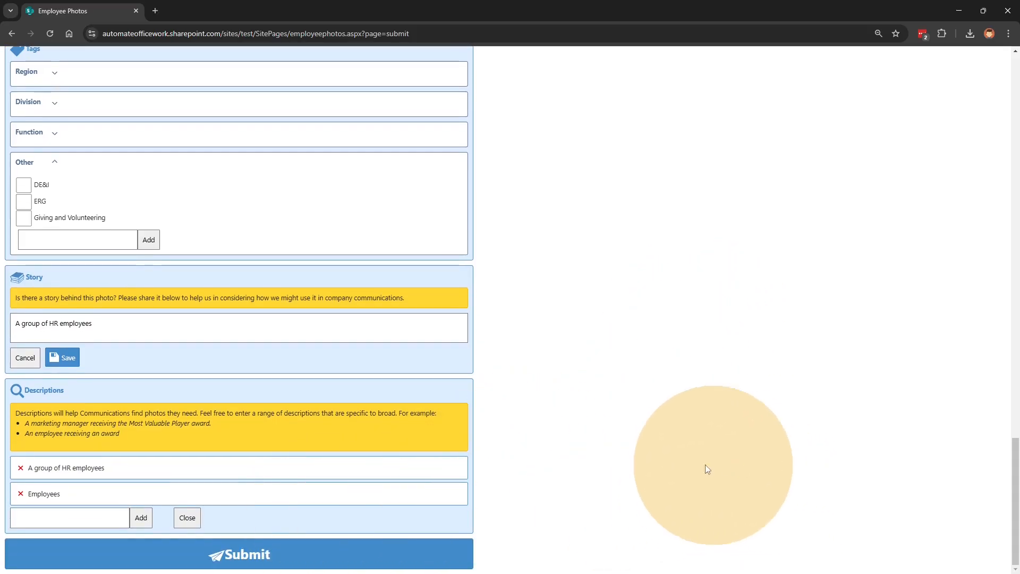
pyautogui.scroll(6, 637, 465)
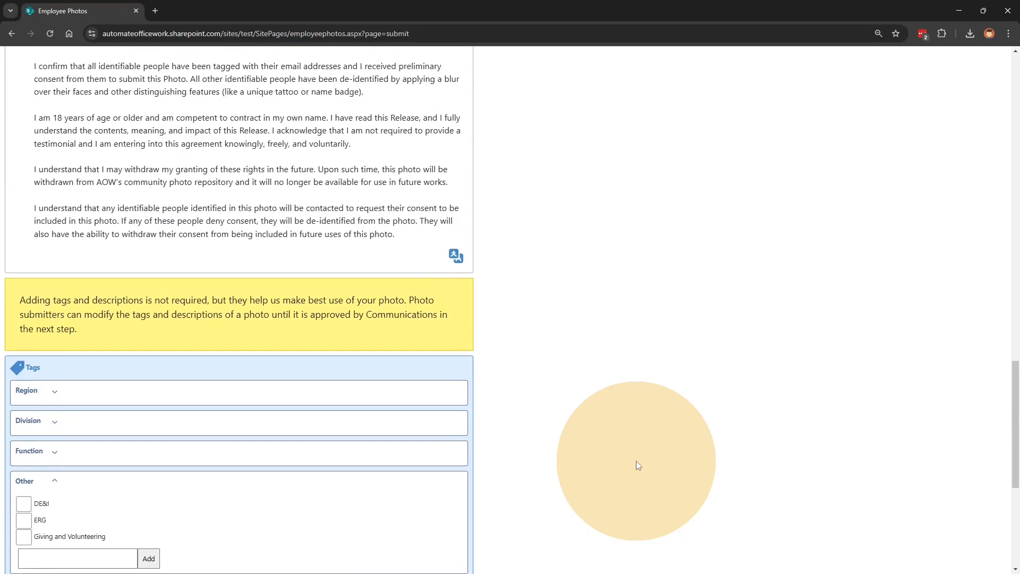
pyautogui.scroll(4, 638, 466)
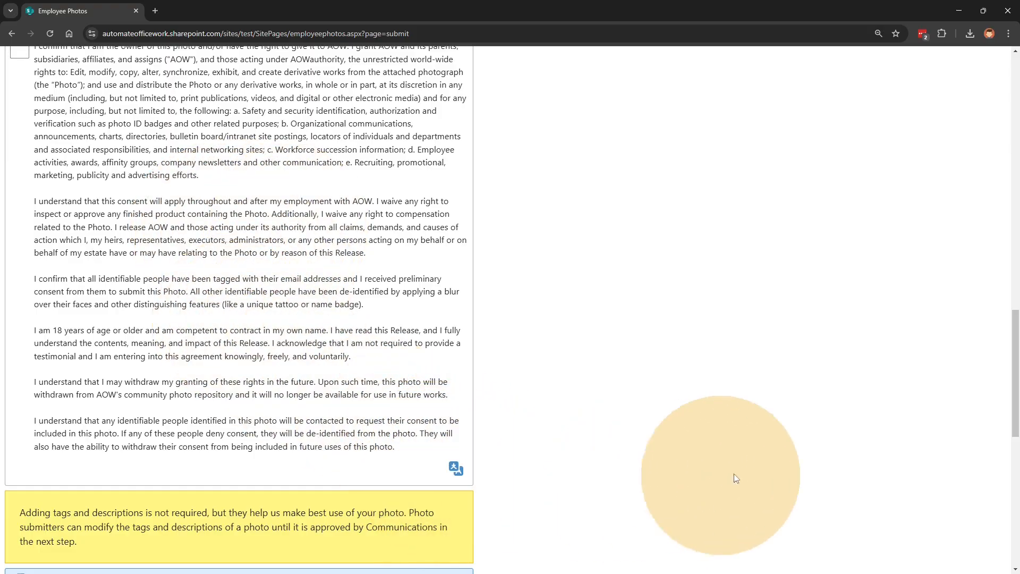
# Try to submit the photo without agreeing to the photo release statement.
pyautogui.scroll(4, 786, 511)
pyautogui.scroll(-15, 498, 447)
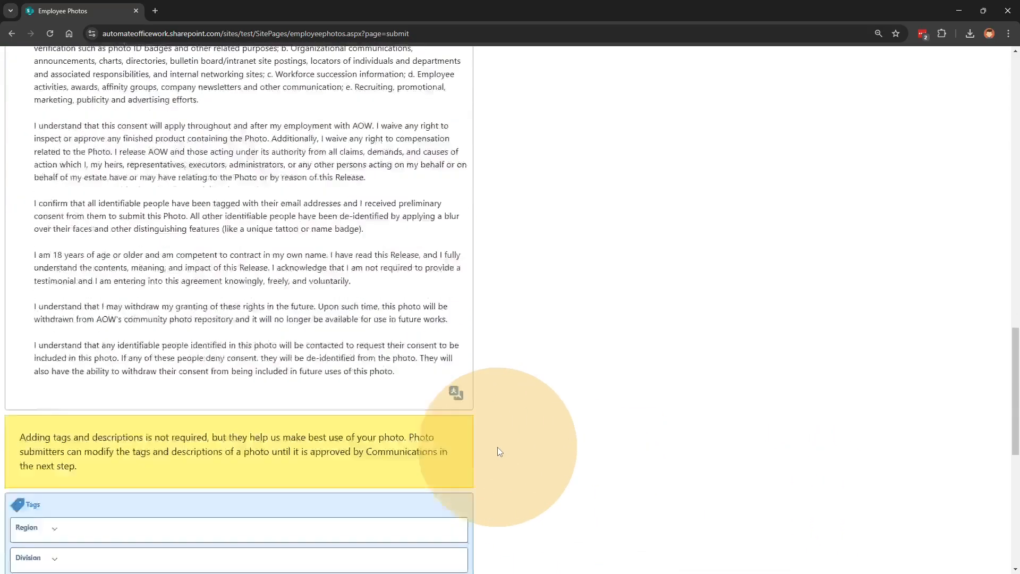
pyautogui.click(248, 556)
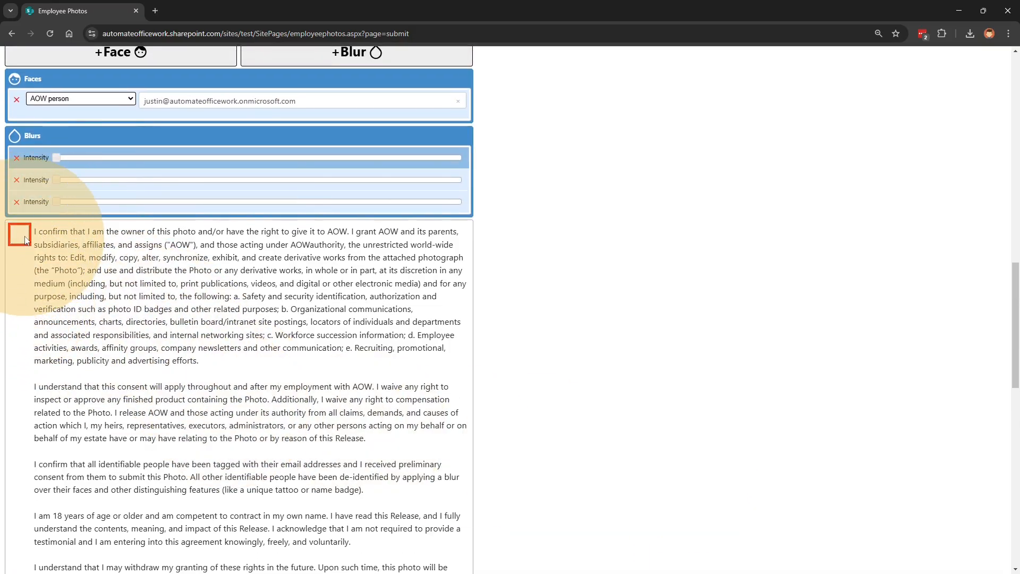
# Confirm and agree to the photo release statement, and submit the employee photo.
pyautogui.scroll(4, 621, 349)
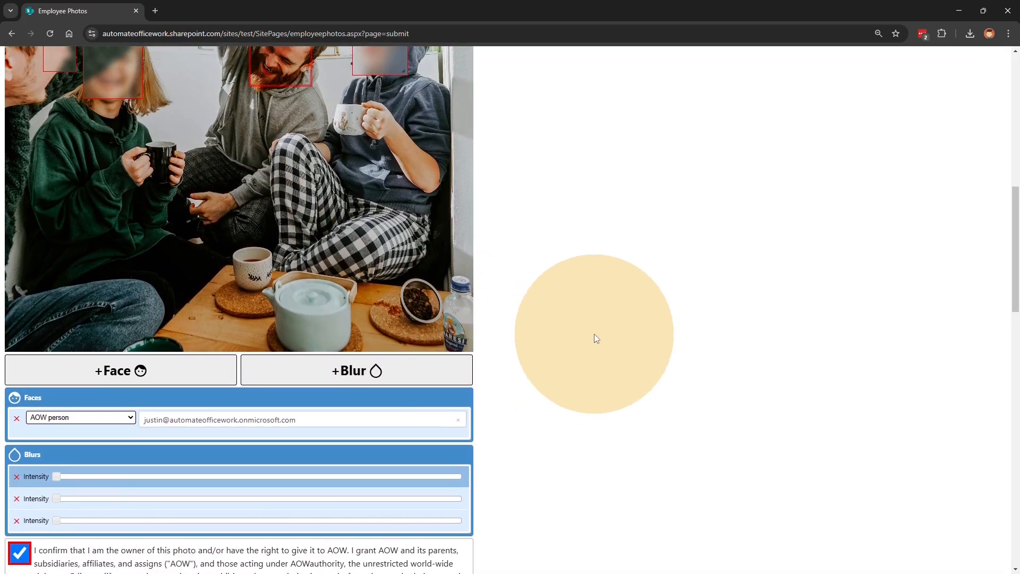
pyautogui.scroll(-14, 594, 338)
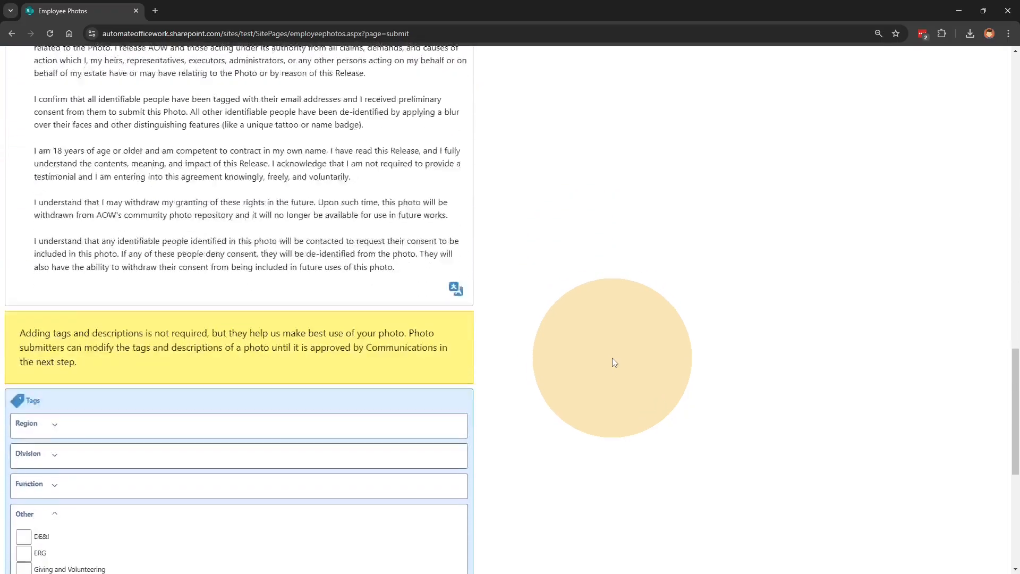
pyautogui.scroll(-4, 615, 365)
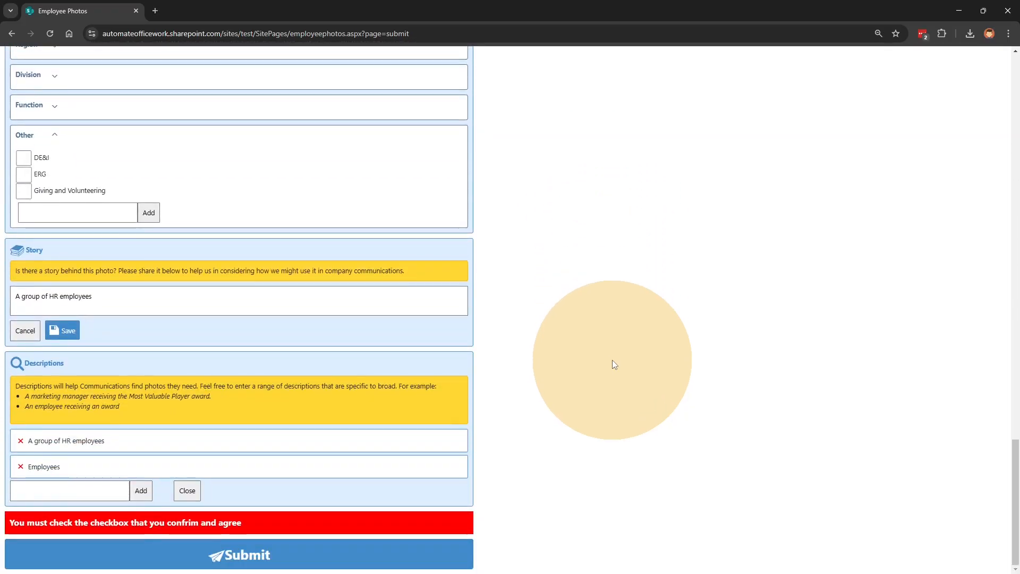
pyautogui.click(250, 550)
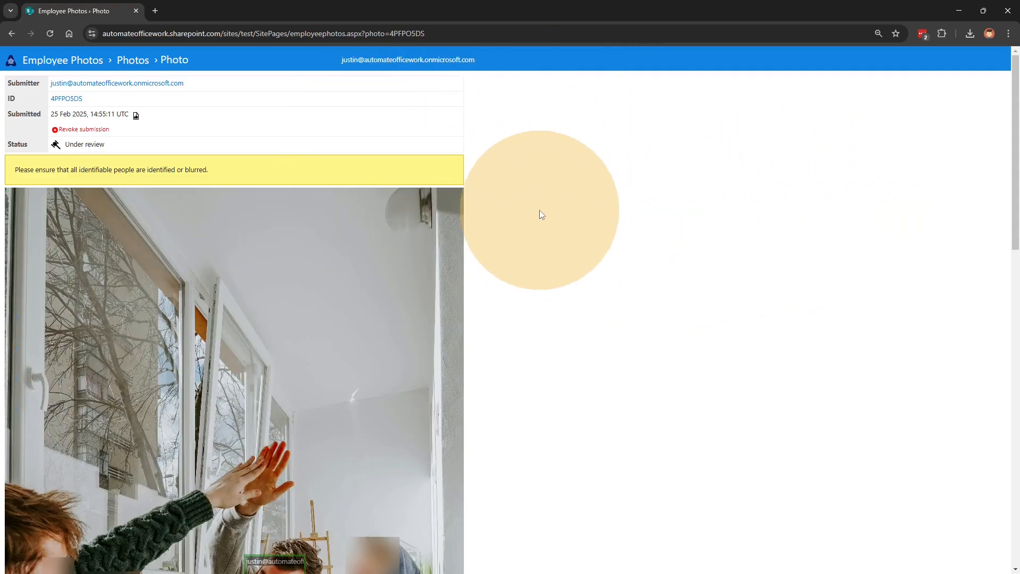
# Check the submitted photo's review status and its submission date and time.
pyautogui.moveTo(68, 144); pyautogui.dragTo(123, 152)
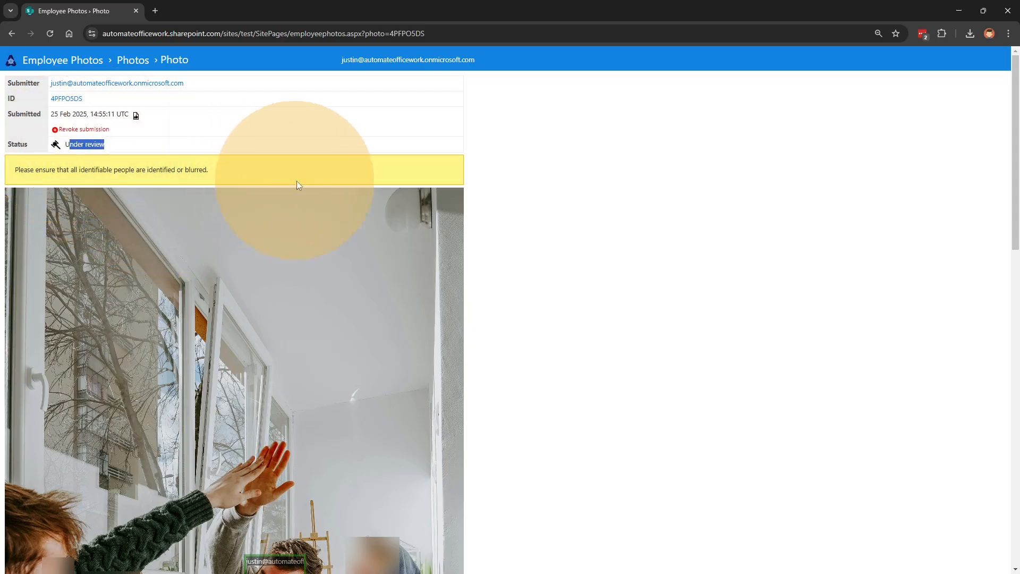
pyautogui.click(169, 147)
pyautogui.moveTo(55, 114); pyautogui.dragTo(150, 124)
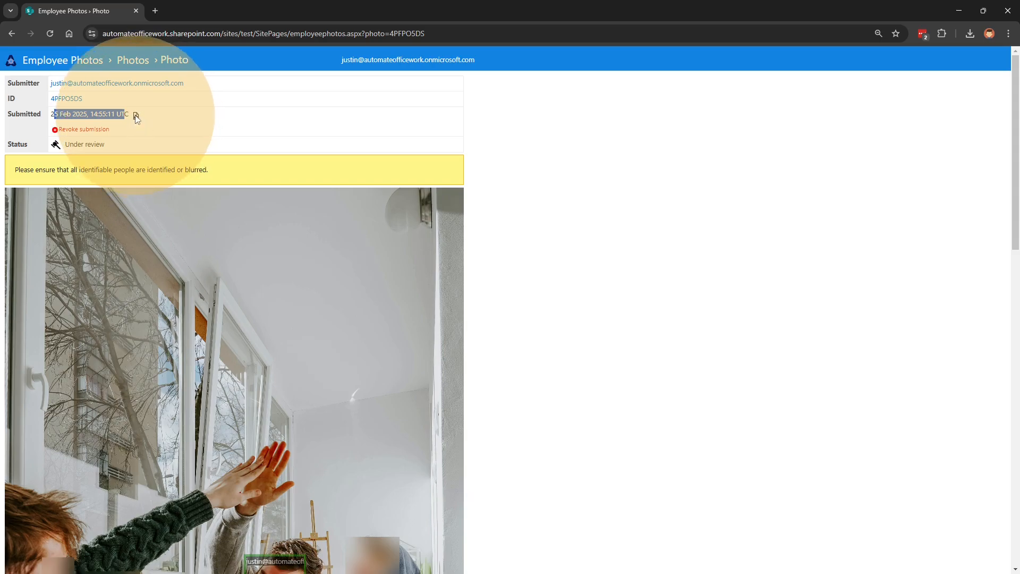
# Open the signed release record of the submission, read its text, signature and photo, and close it again.
pyautogui.click(136, 116)
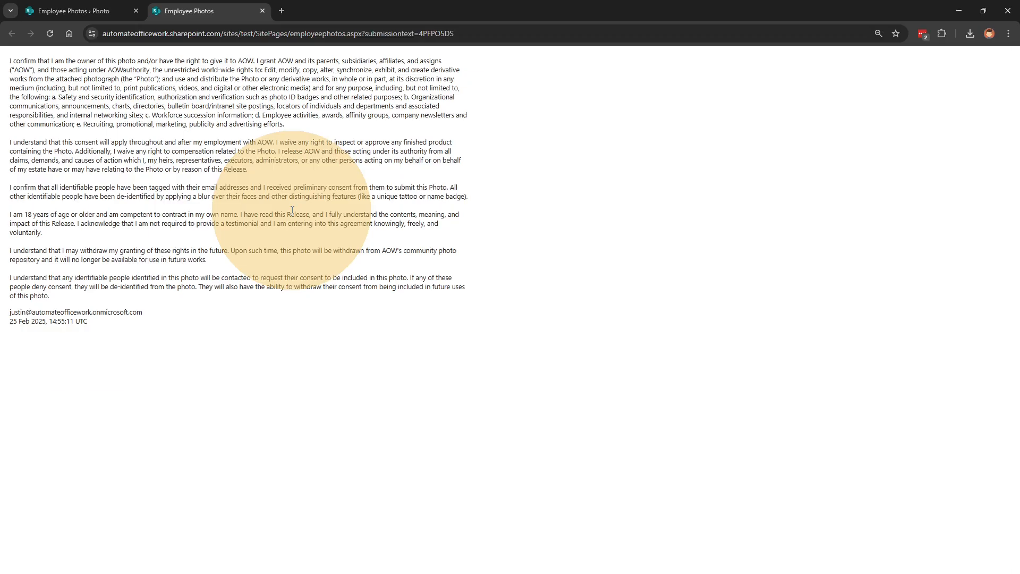
pyautogui.moveTo(83, 78); pyautogui.dragTo(290, 267)
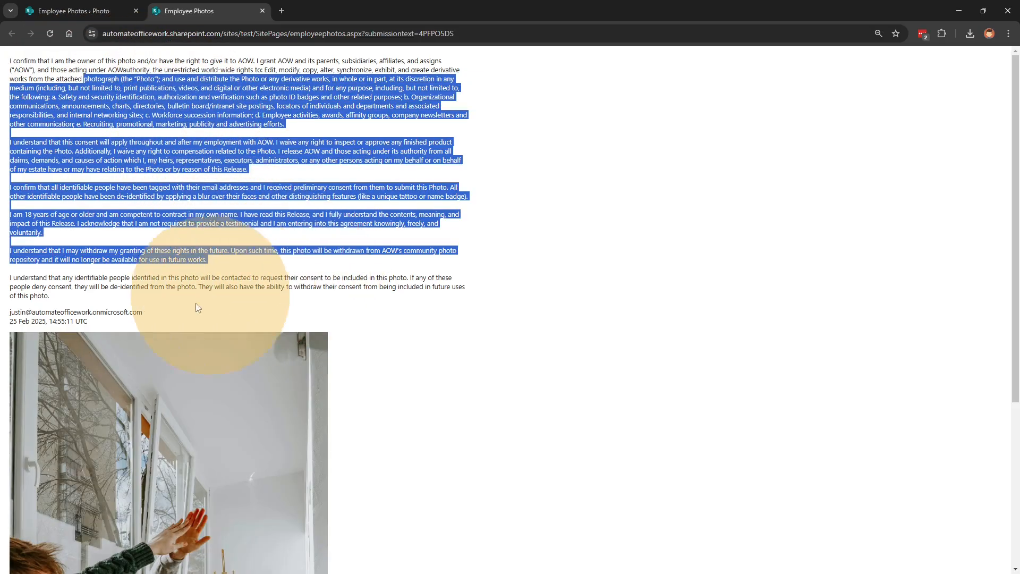
pyautogui.moveTo(150, 312); pyautogui.dragTo(76, 321)
pyautogui.click(122, 324)
pyautogui.click(287, 305)
pyautogui.scroll(-5, 408, 232)
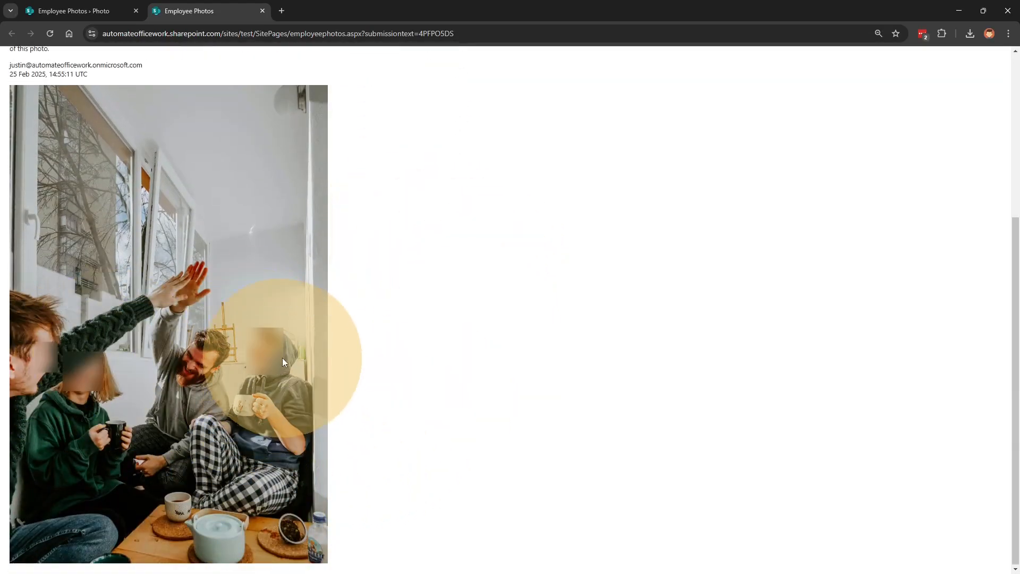
pyautogui.click(261, 12)
# Reposition and enlarge the face box around the tagged coworker in the submitted photo.
pyautogui.scroll(-4, 585, 414)
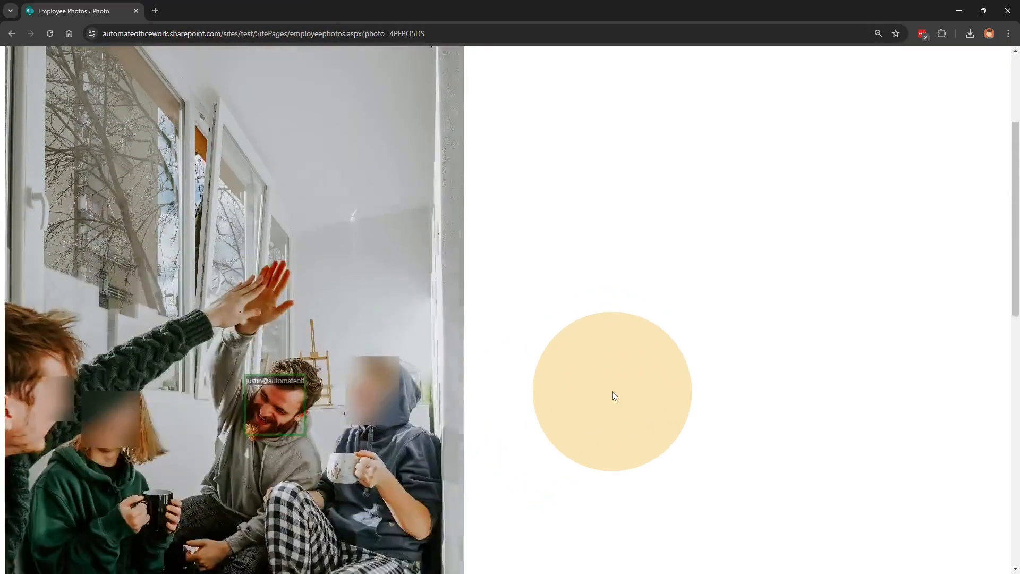
pyautogui.scroll(3, 613, 394)
pyautogui.scroll(-2, 615, 451)
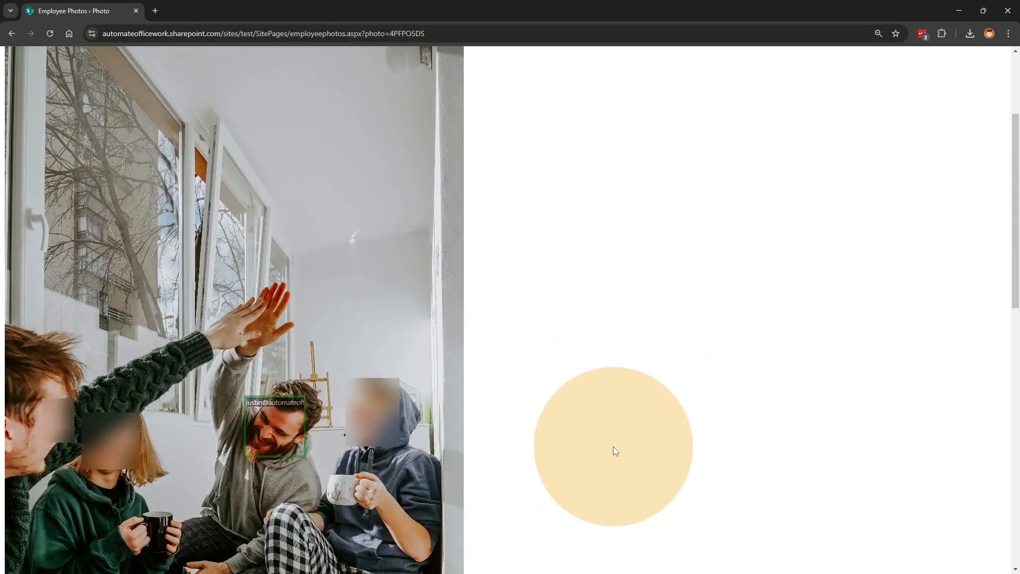
pyautogui.scroll(-2, 635, 492)
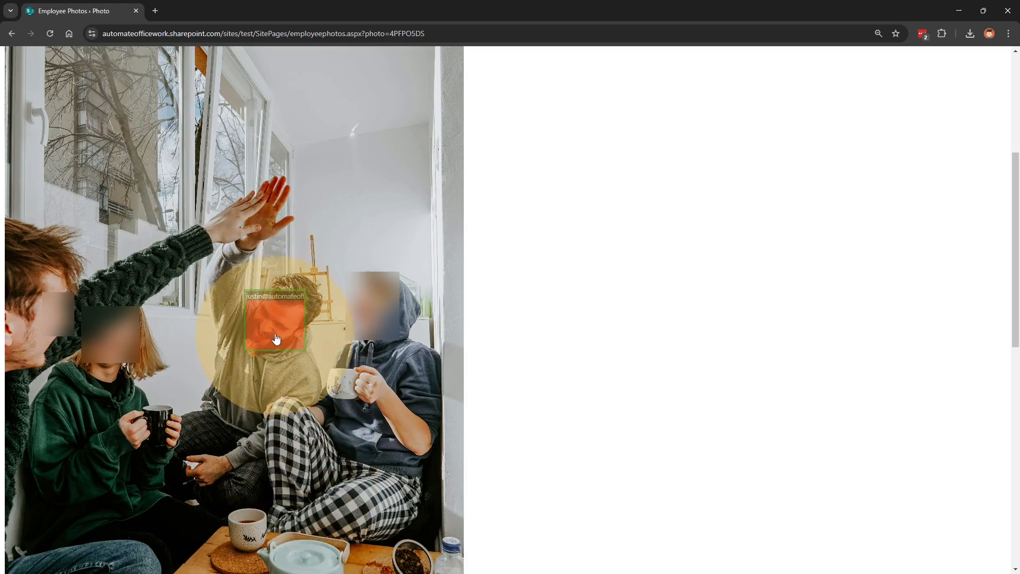
pyautogui.moveTo(279, 335); pyautogui.dragTo(299, 360)
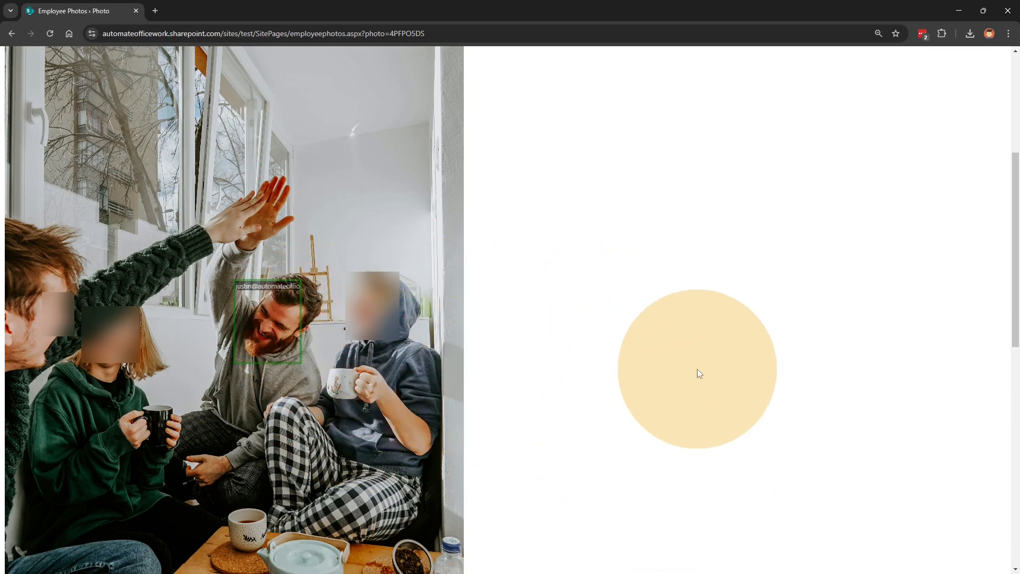
# Review the submission details, the photo's face and blur areas, and the person type options for the tagged face.
pyautogui.scroll(5, 707, 382)
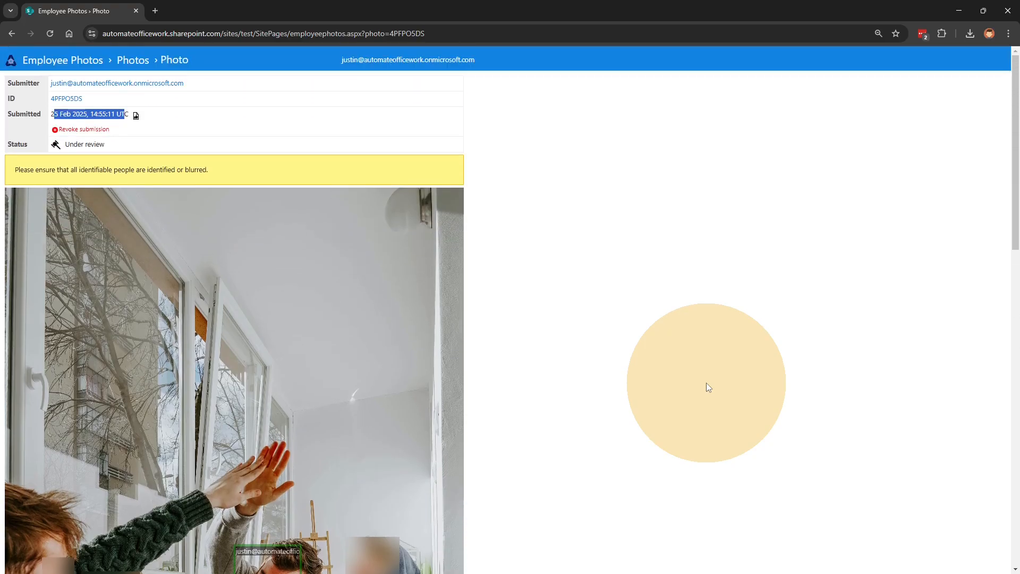
pyautogui.scroll(-4, 706, 383)
pyautogui.scroll(-5, 706, 382)
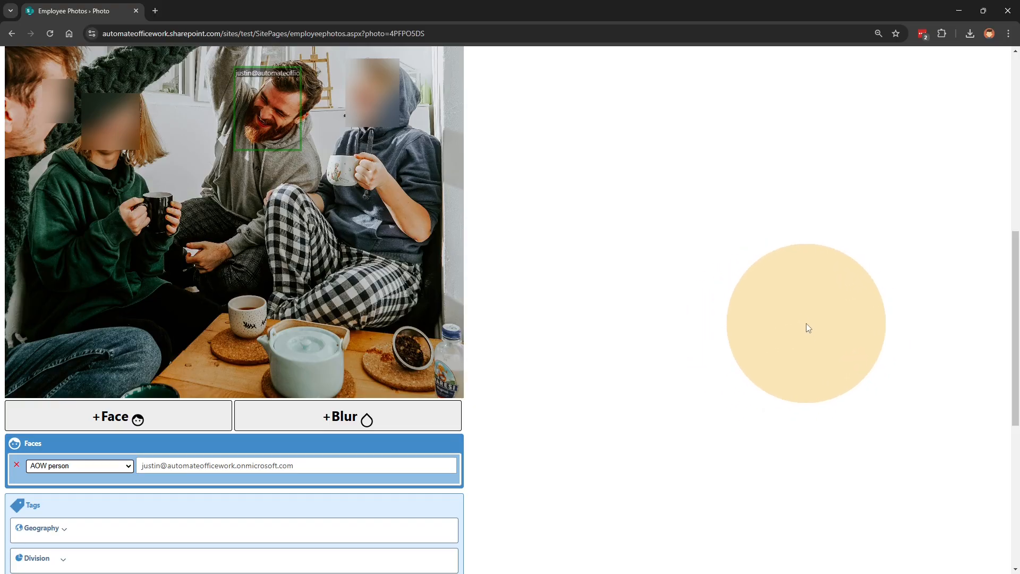
pyautogui.scroll(-1, 813, 319)
pyautogui.scroll(3, 805, 324)
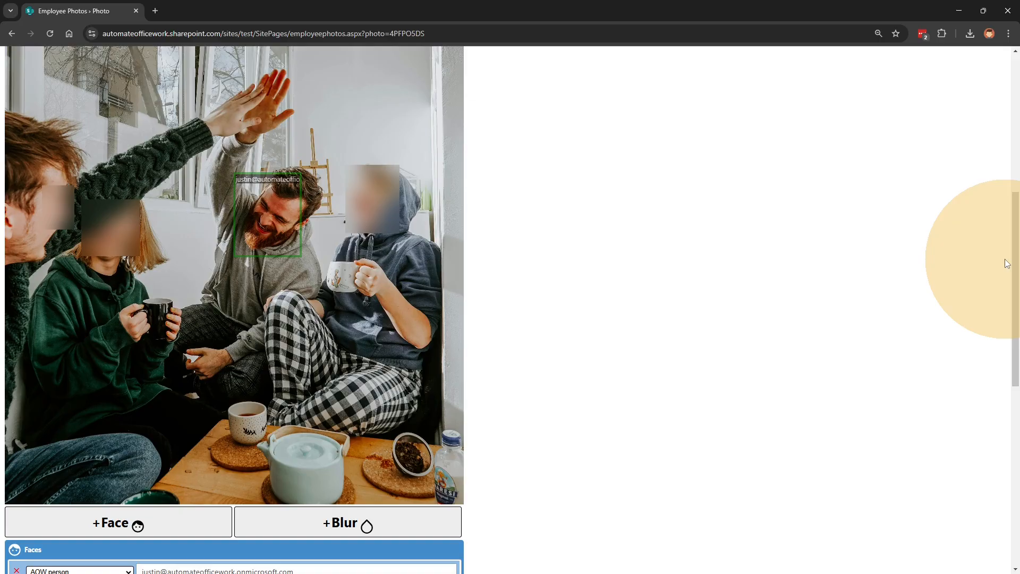
pyautogui.moveTo(1016, 263); pyautogui.dragTo(992, 361)
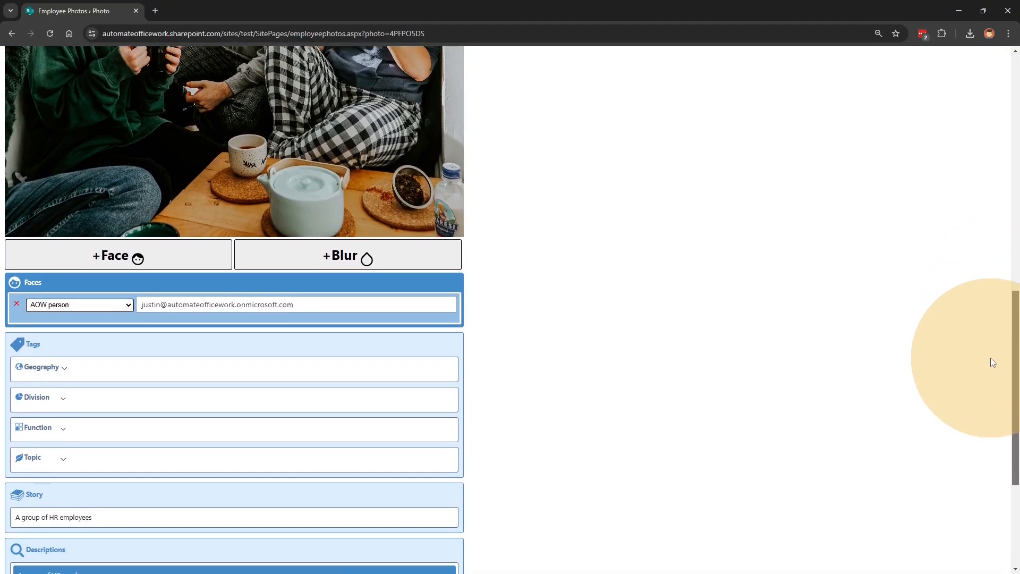
pyautogui.click(128, 305)
pyautogui.click(129, 305)
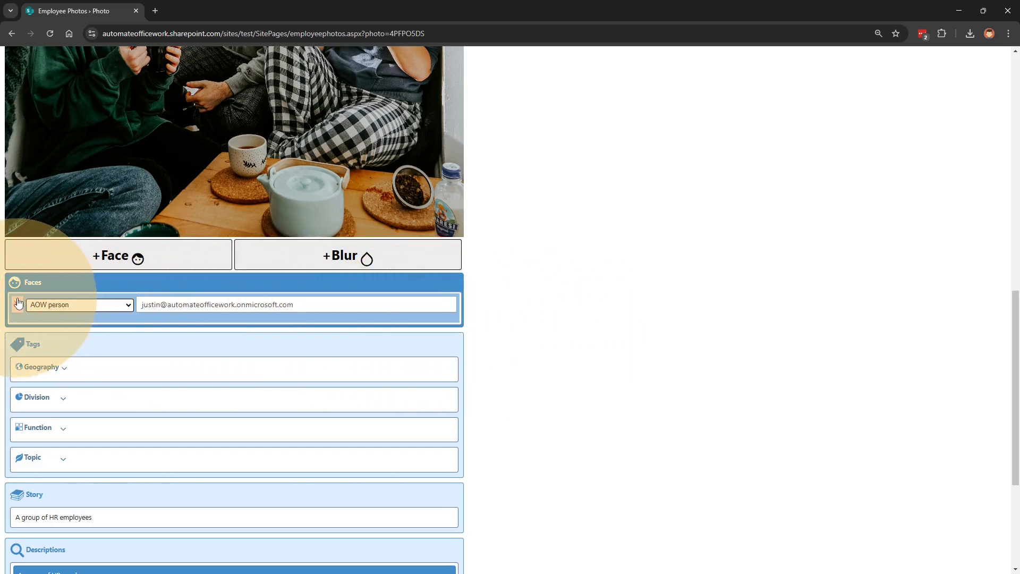
# Tag the submitted photo with the US geography and collapse the Geography tag list.
pyautogui.scroll(3, 638, 395)
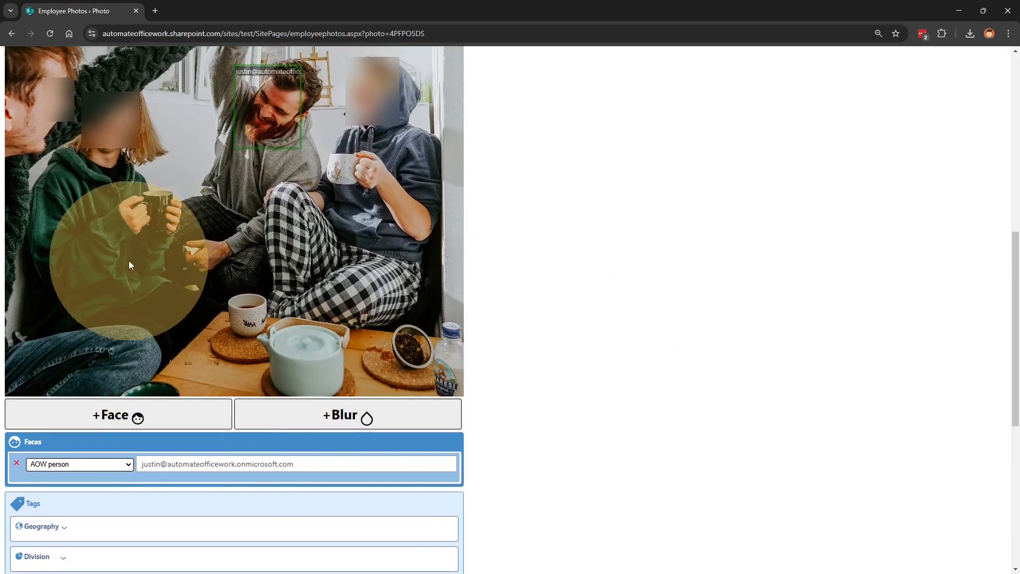
pyautogui.scroll(-5, 661, 369)
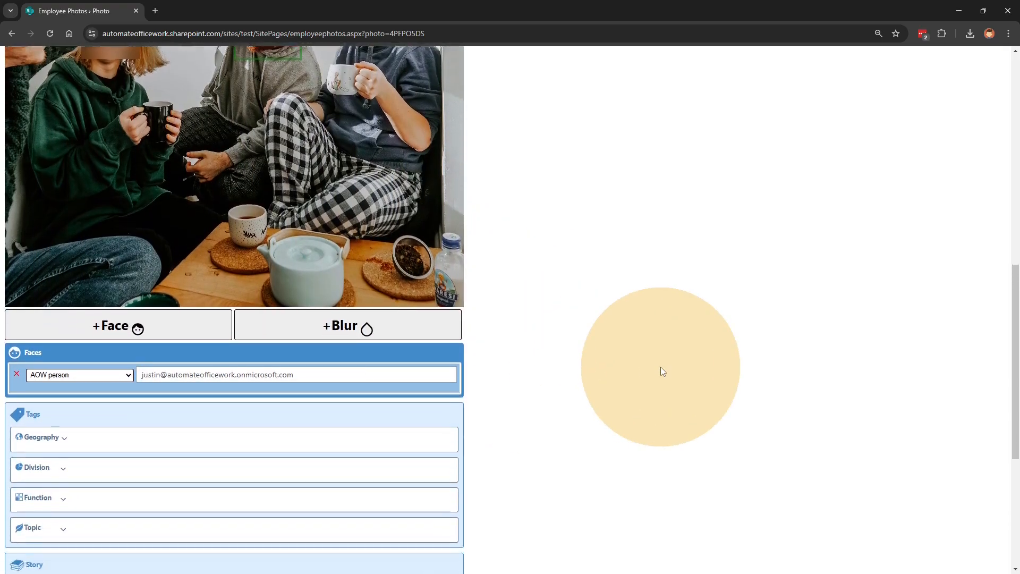
pyautogui.scroll(-2, 663, 370)
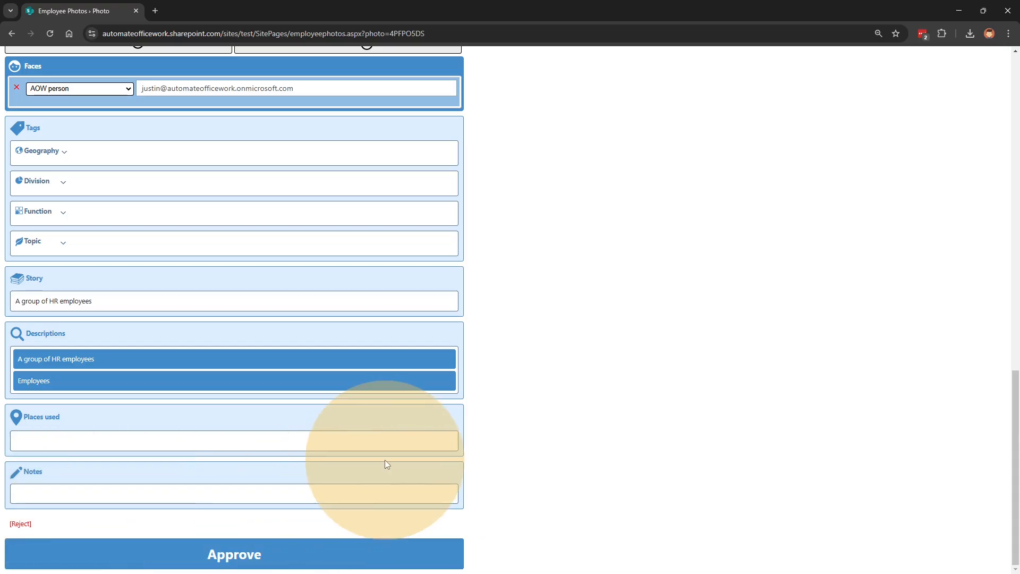
pyautogui.scroll(1, 688, 407)
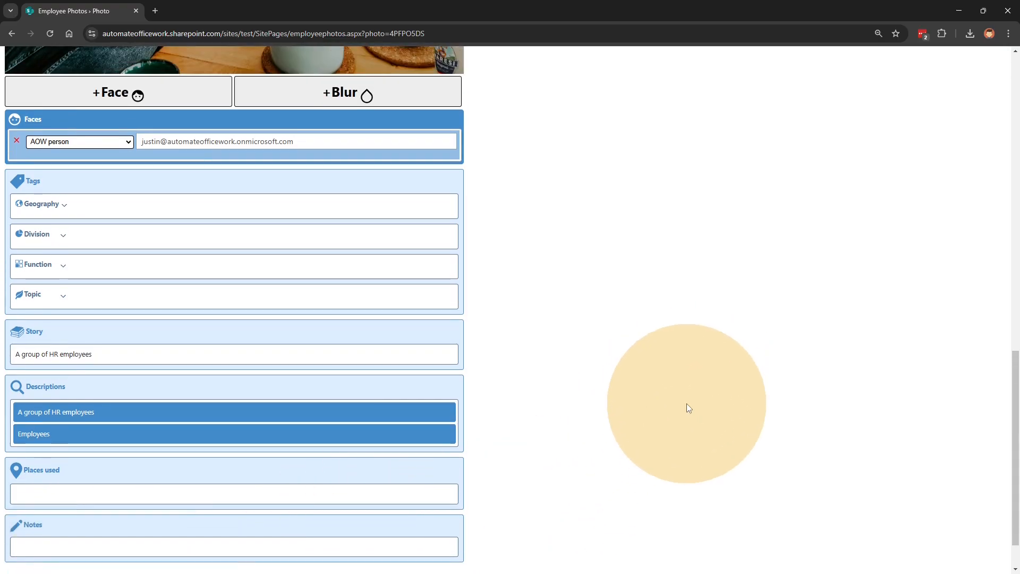
pyautogui.scroll(1, 687, 404)
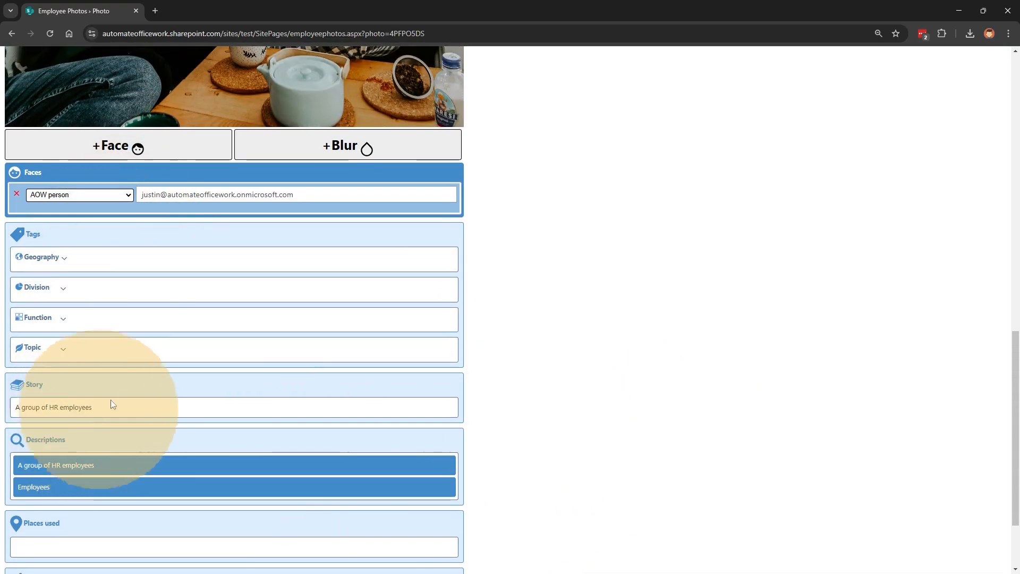
pyautogui.click(103, 259)
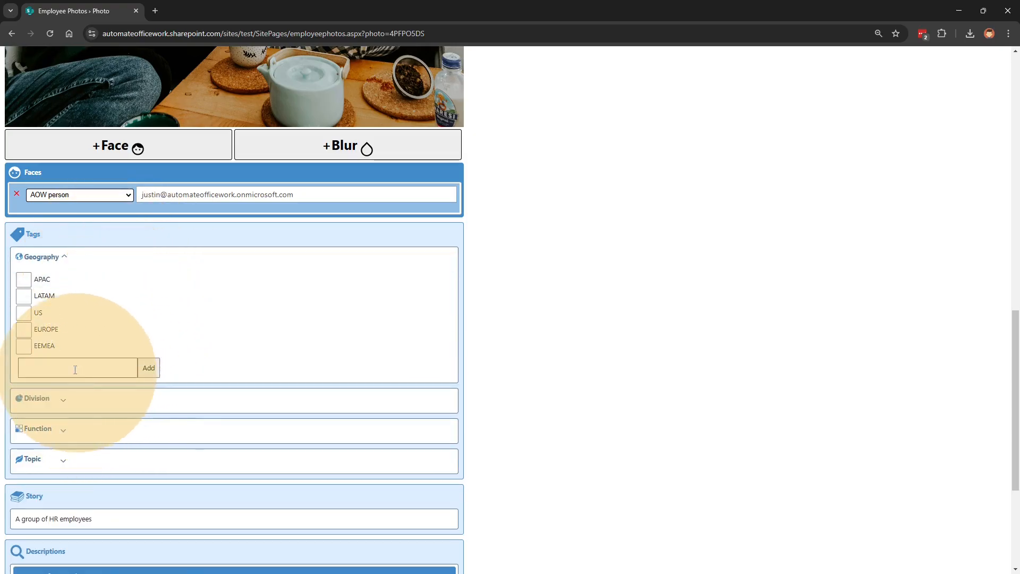
pyautogui.click(53, 316)
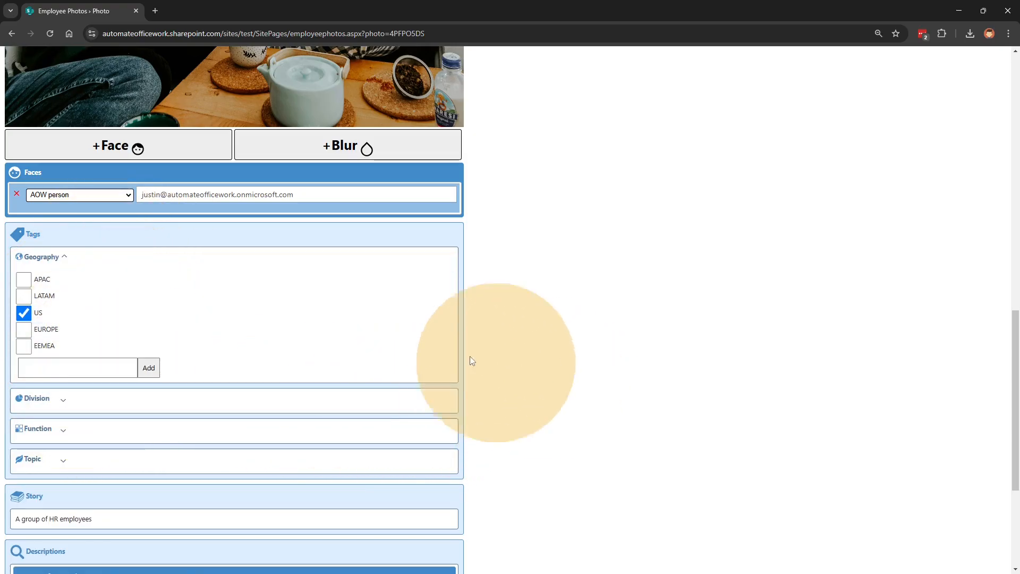
pyautogui.click(135, 255)
# Open the story behind the photo for editing and save it with its existing text.
pyautogui.scroll(-2, 533, 349)
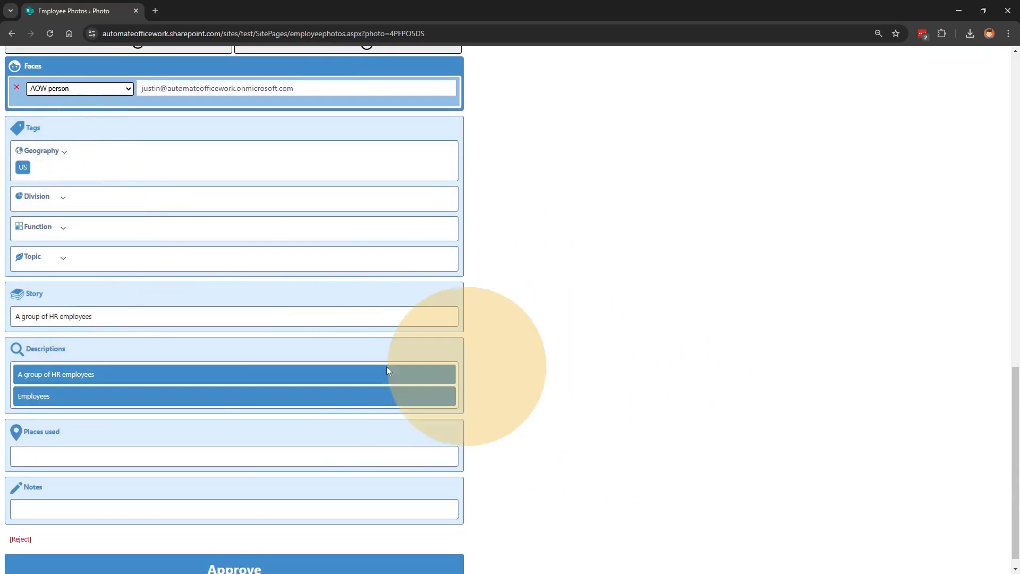
pyautogui.click(110, 317)
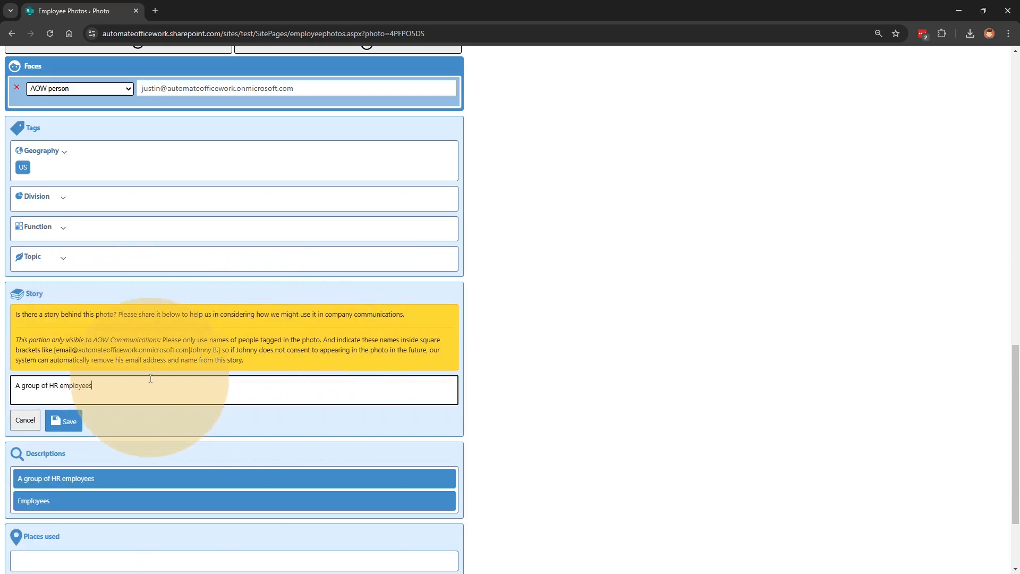
pyautogui.click(64, 421)
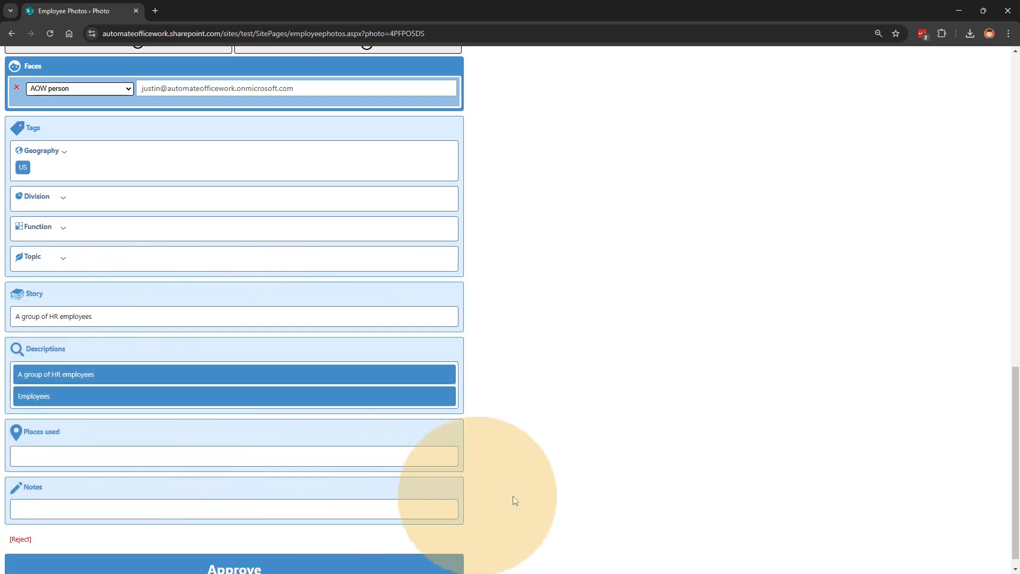
# Review the photo's tagged and blurred faces, tags, story, descriptions, places used and notes before the approval decision.
pyautogui.scroll(-1, 816, 407)
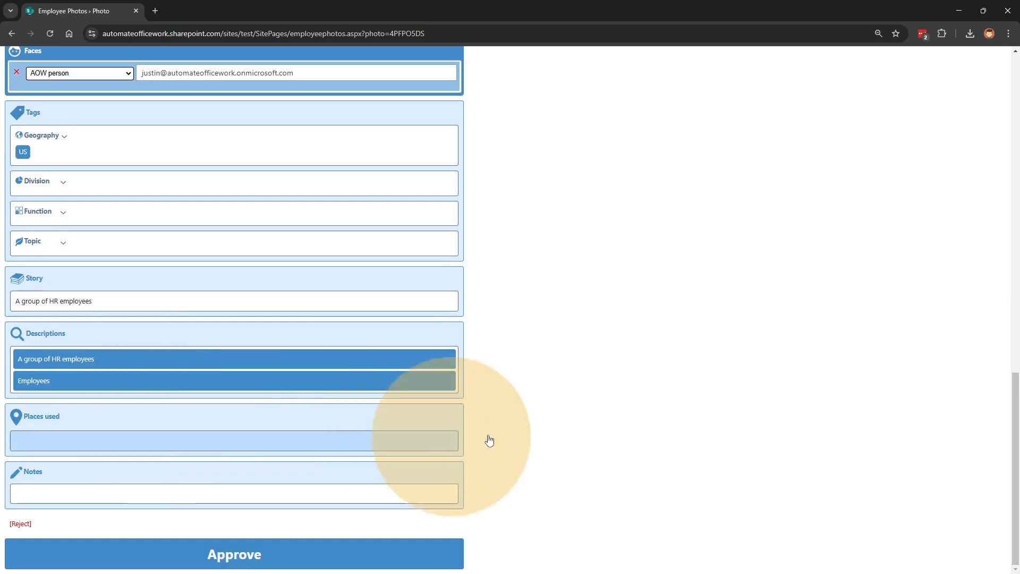
pyautogui.scroll(6, 609, 440)
pyautogui.scroll(2, 607, 435)
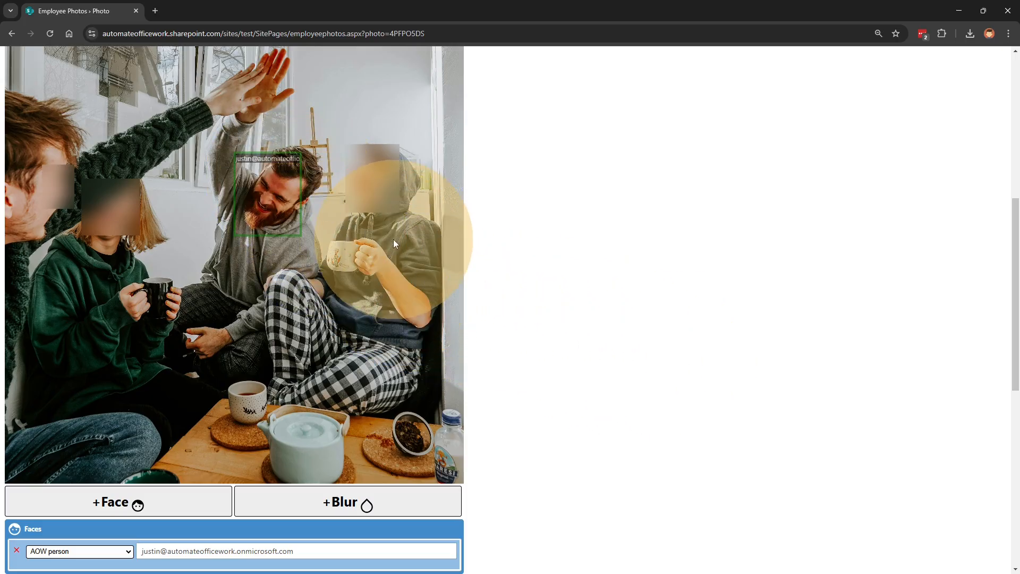
pyautogui.scroll(-5, 712, 337)
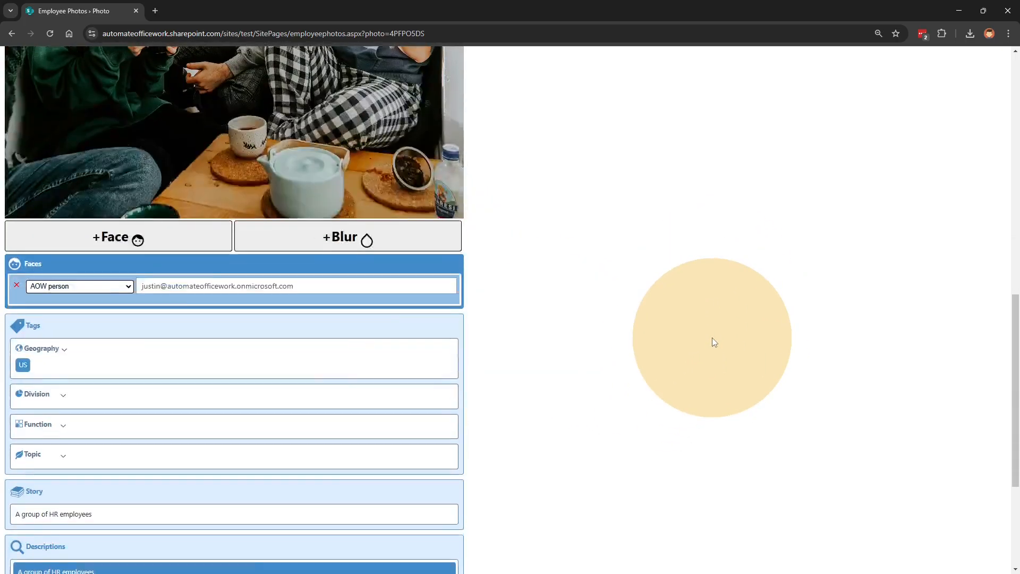
pyautogui.scroll(7, 712, 337)
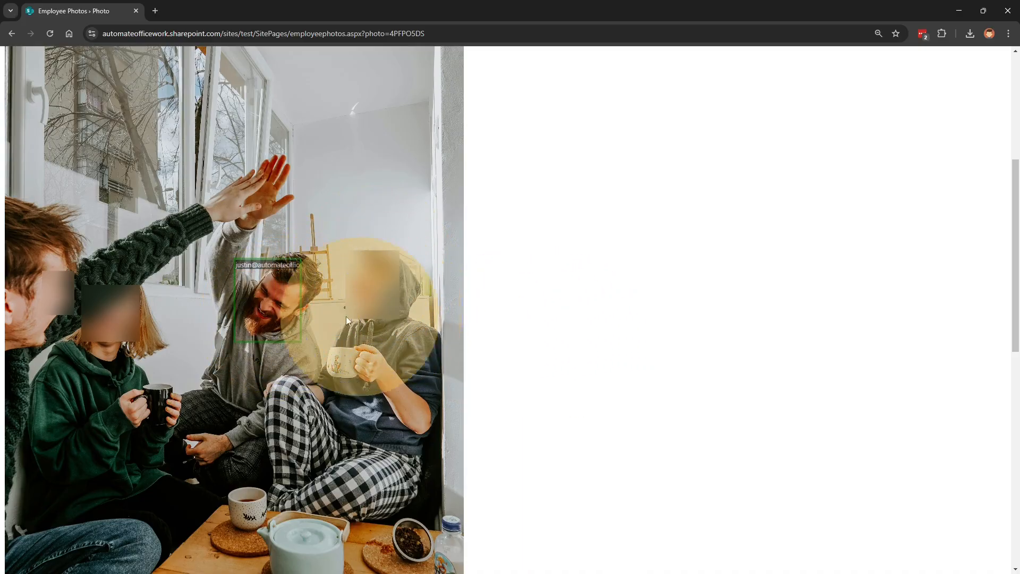
pyautogui.scroll(-5, 572, 331)
pyautogui.scroll(-5, 572, 331)
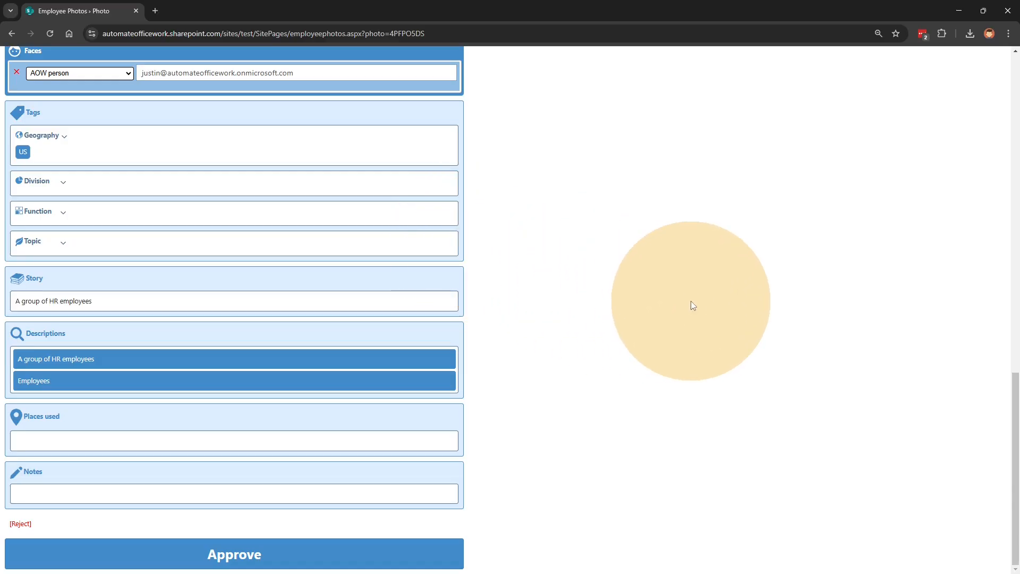
# Examine the Places used form with its contact, notes and withdrawal notification options, and close it without adding an entry.
pyautogui.click(65, 449)
pyautogui.scroll(-3, 623, 279)
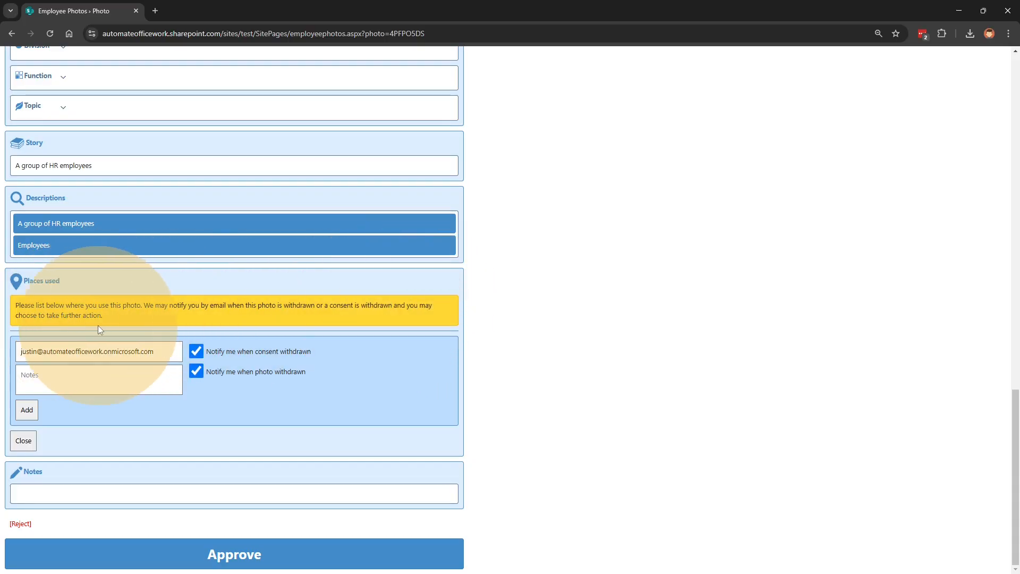
pyautogui.click(117, 352)
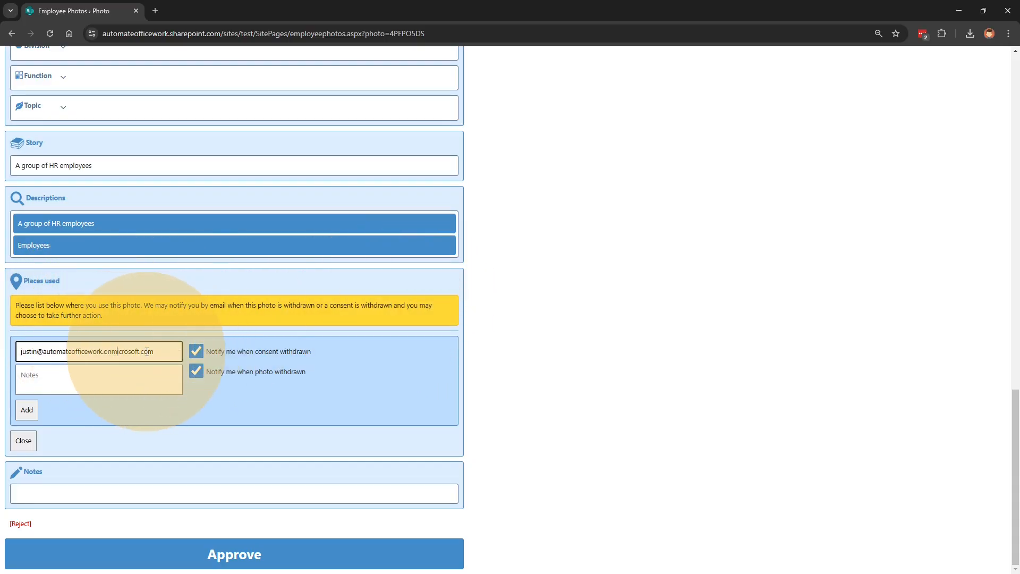
pyautogui.moveTo(161, 353); pyautogui.dragTo(26, 345)
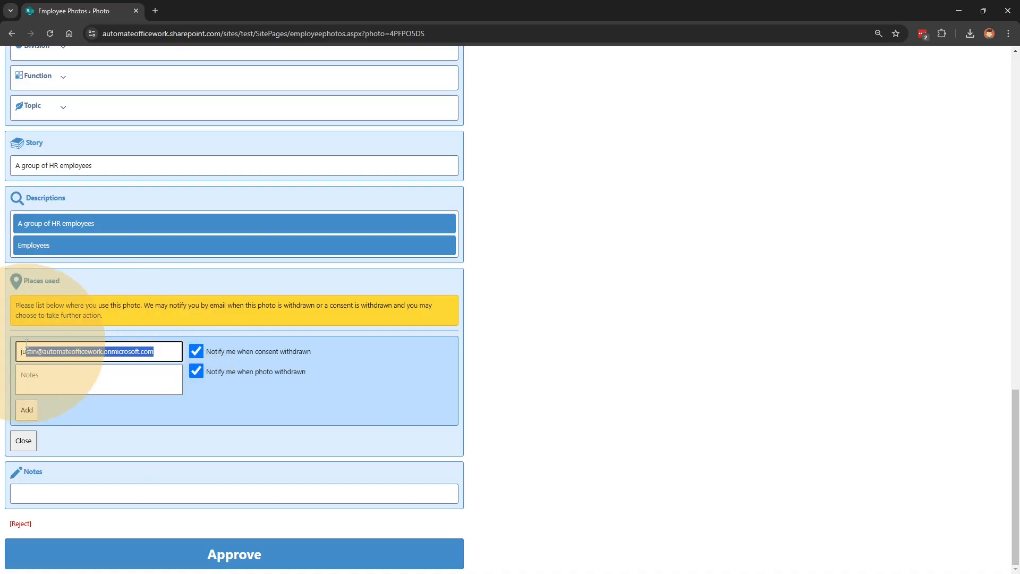
pyautogui.click(77, 349)
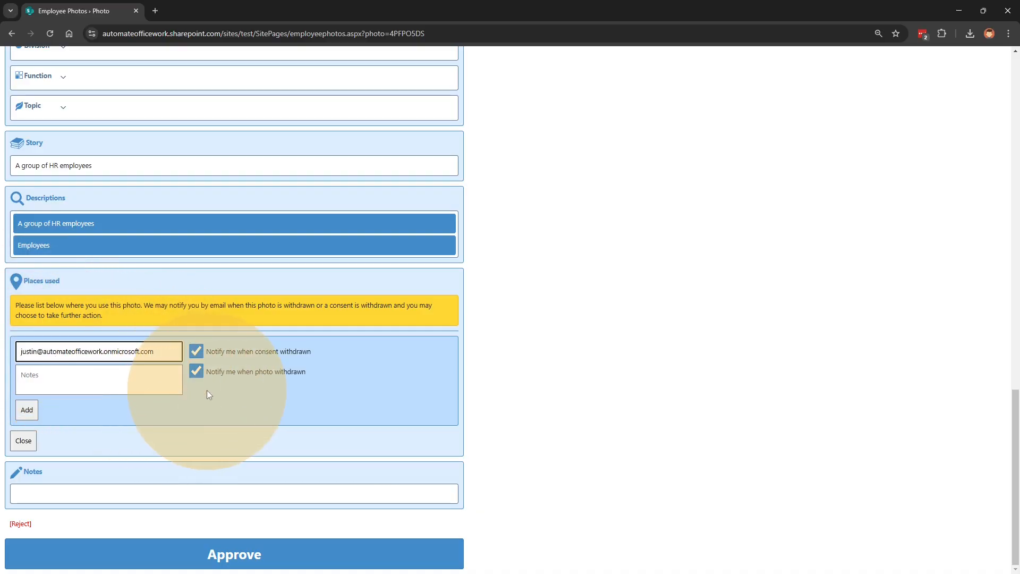
pyautogui.click(39, 375)
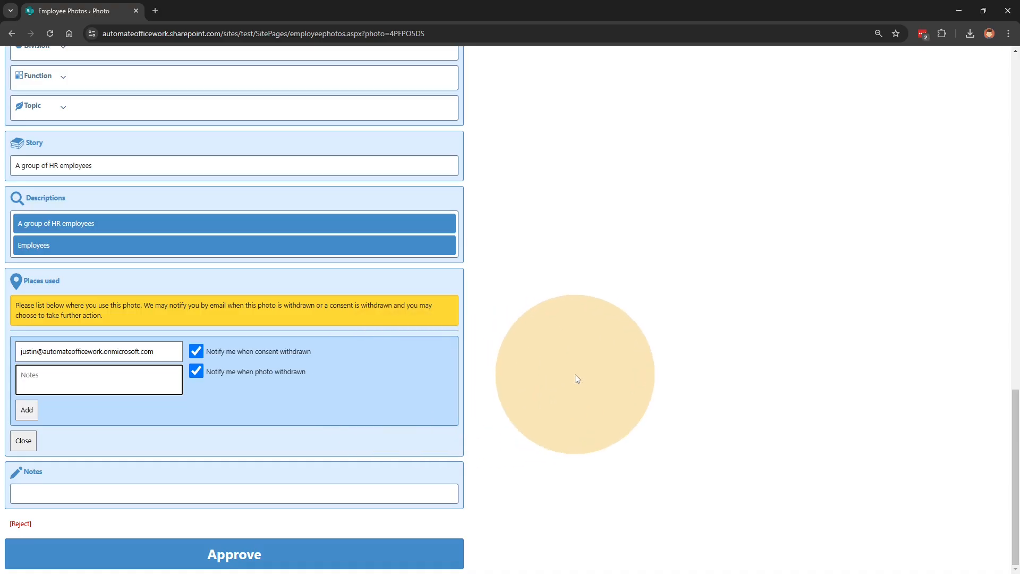
pyautogui.click(23, 441)
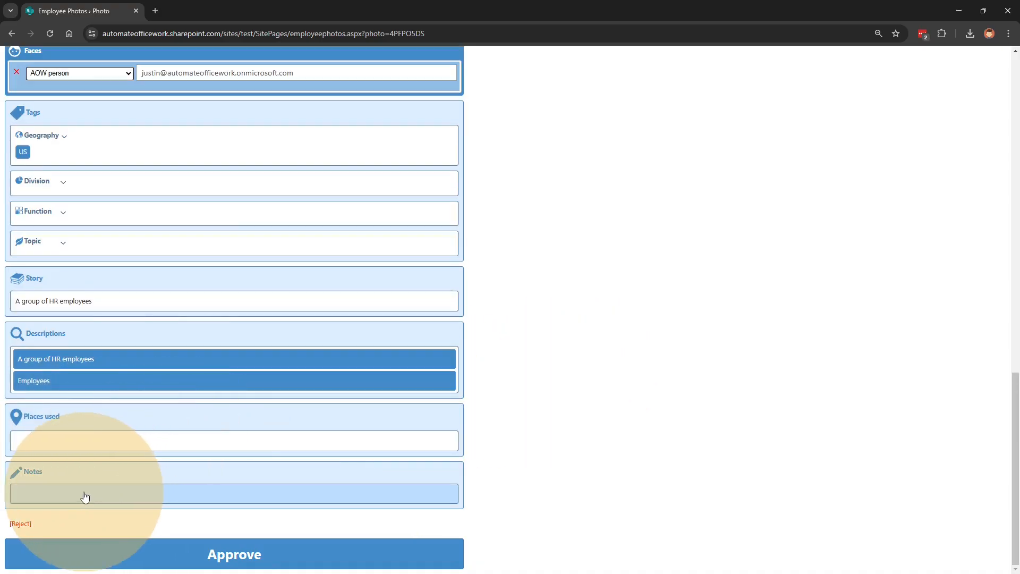
# Open the photo's notes for editing and cancel without entering a note.
pyautogui.click(59, 500)
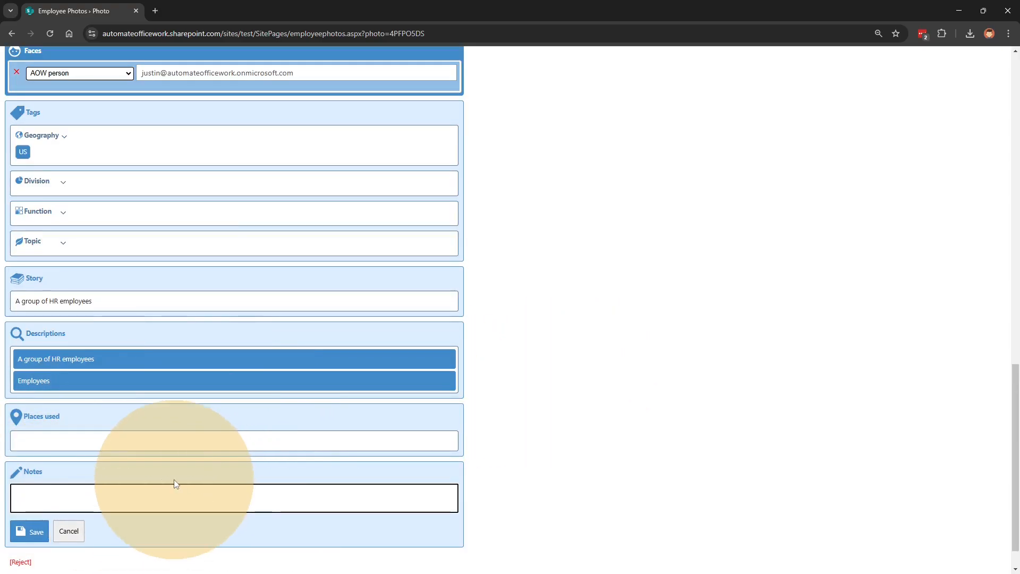
pyautogui.scroll(-1, 95, 467)
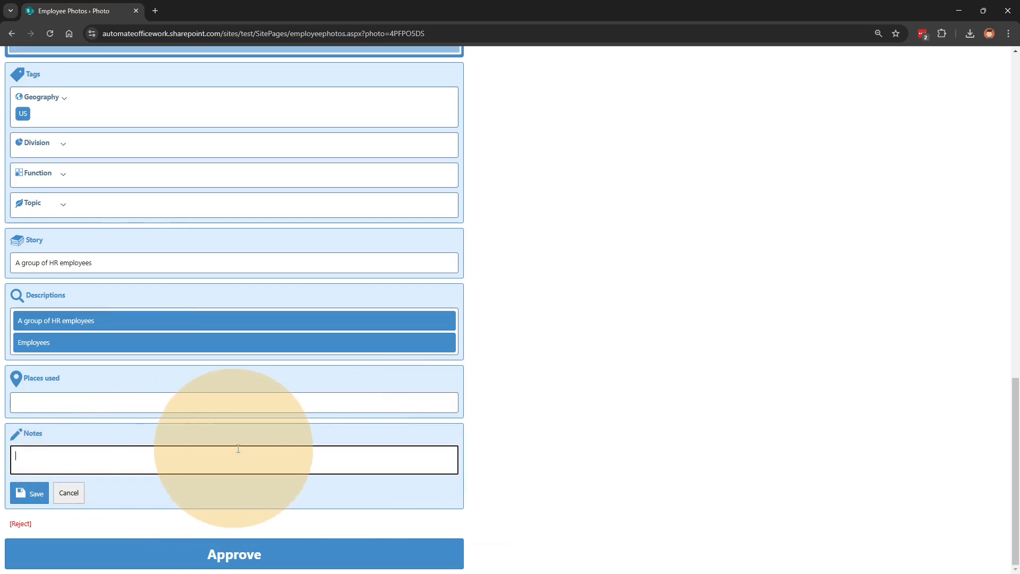
pyautogui.click(71, 491)
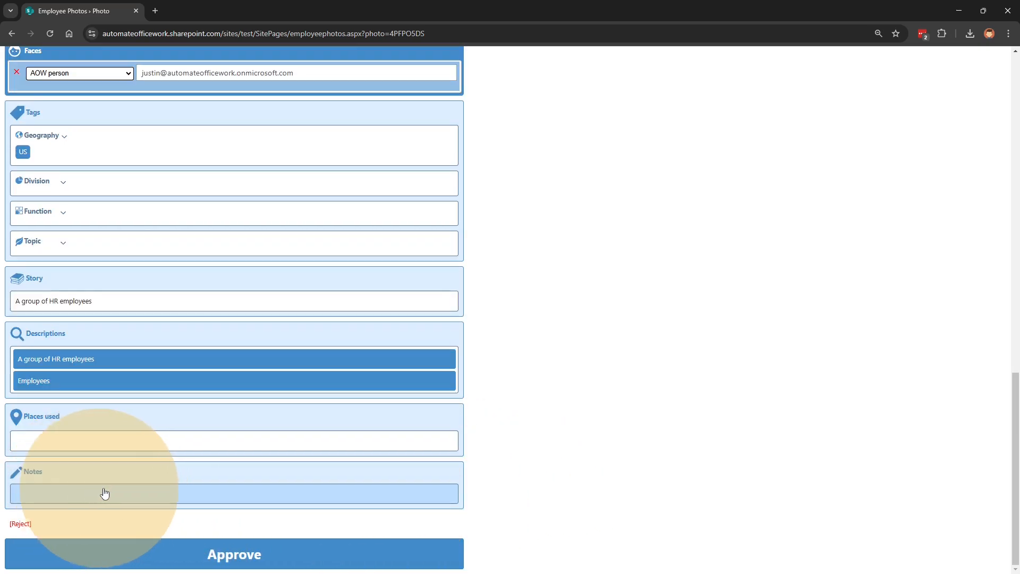
# Open the photo's rejection form and read its warning and reason field without rejecting the photo.
pyautogui.click(21, 524)
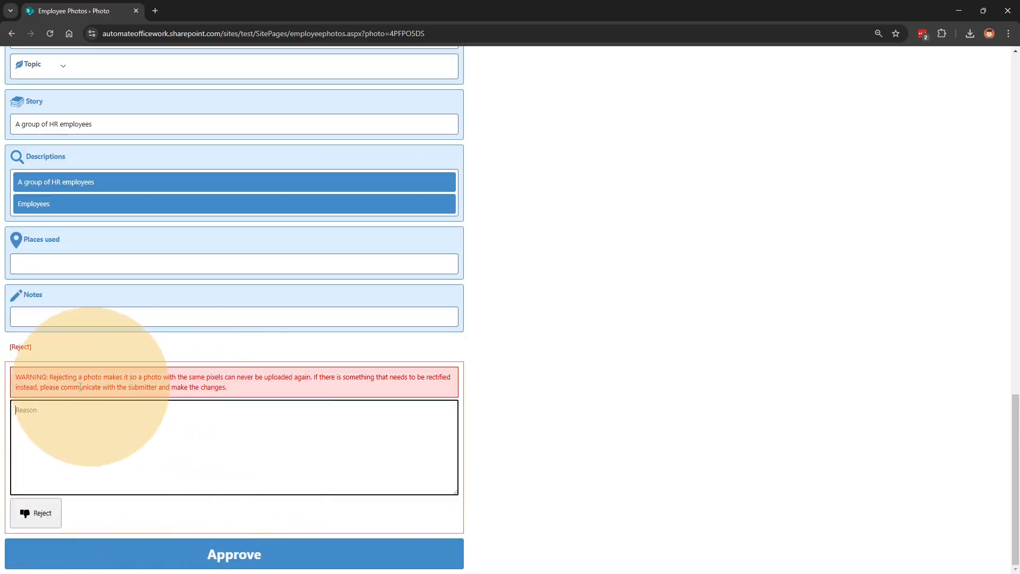
pyautogui.moveTo(83, 376); pyautogui.dragTo(280, 444)
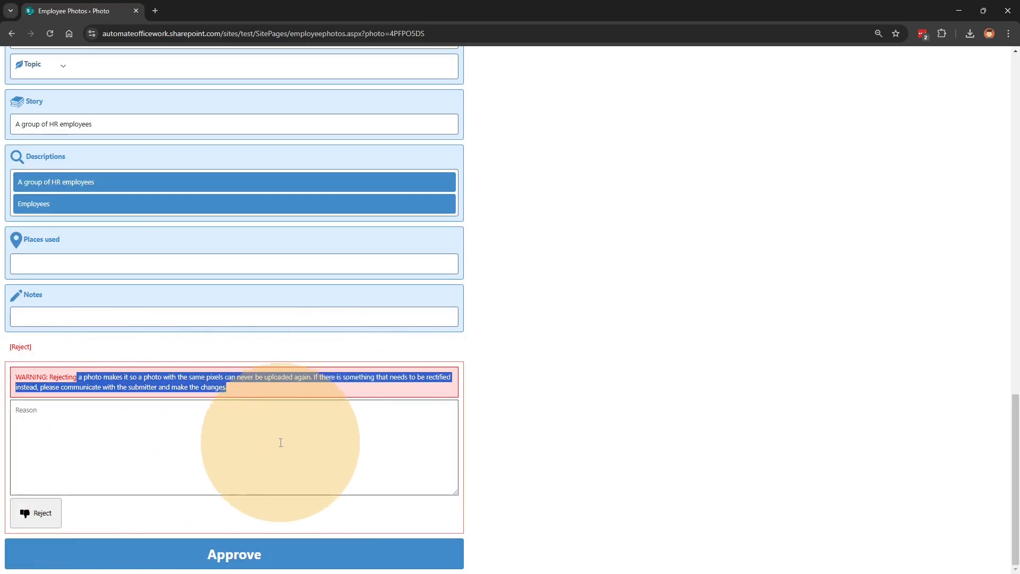
pyautogui.click(300, 448)
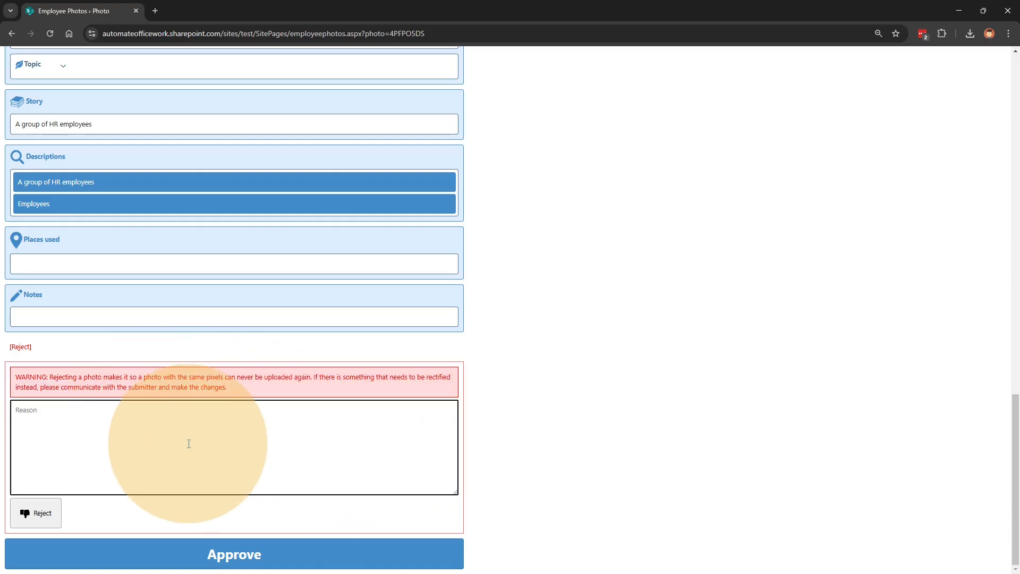
pyautogui.click(546, 463)
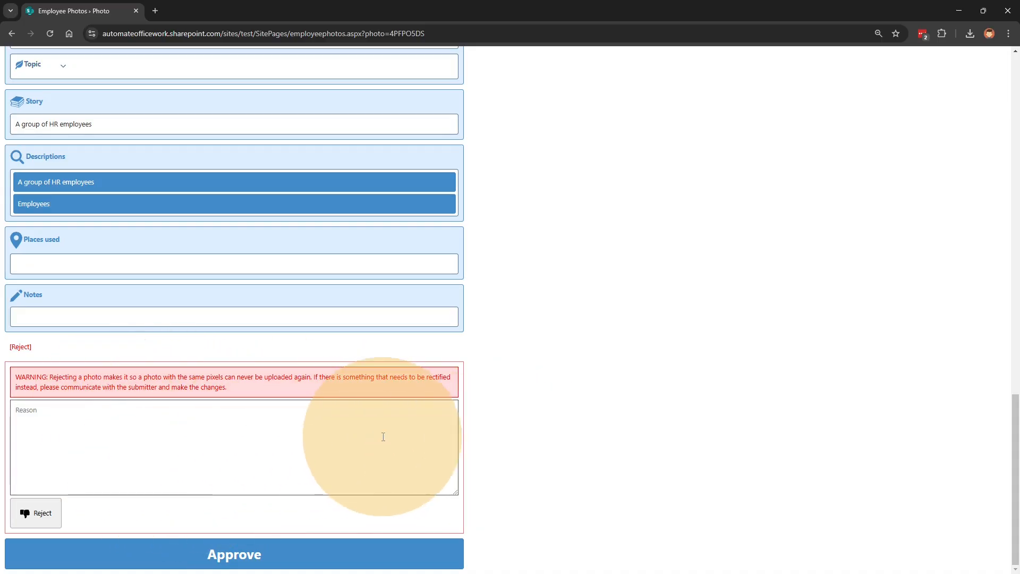
# Approve the submitted photo, accept the confirmation message, and check the photo's status.
pyautogui.click(257, 557)
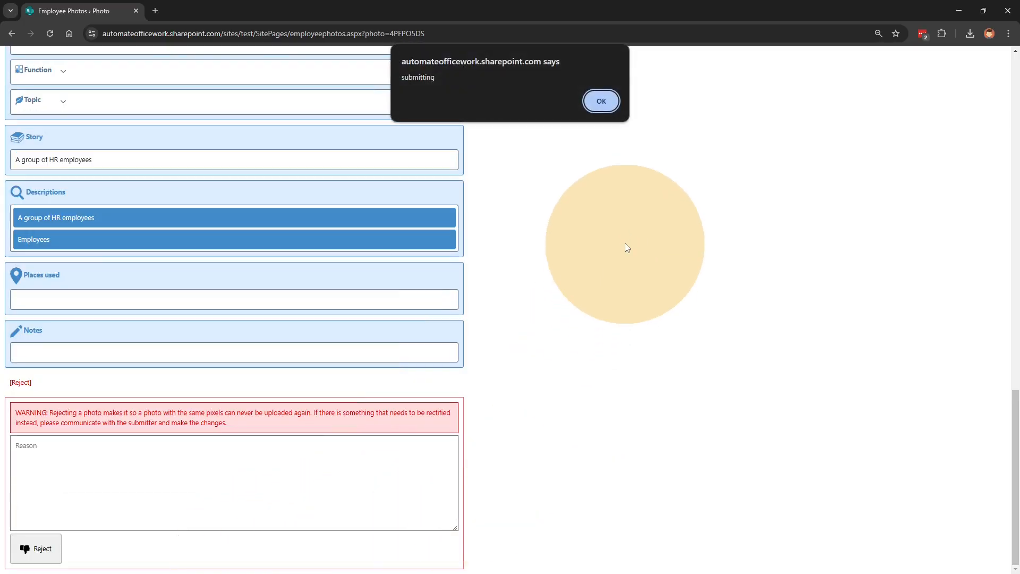
pyautogui.click(602, 100)
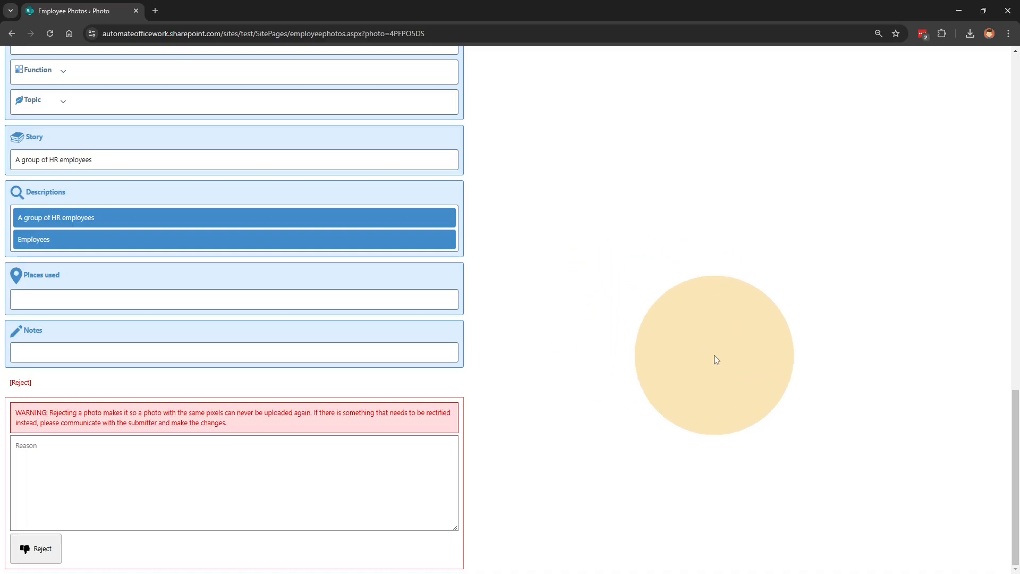
pyautogui.scroll(9, 714, 355)
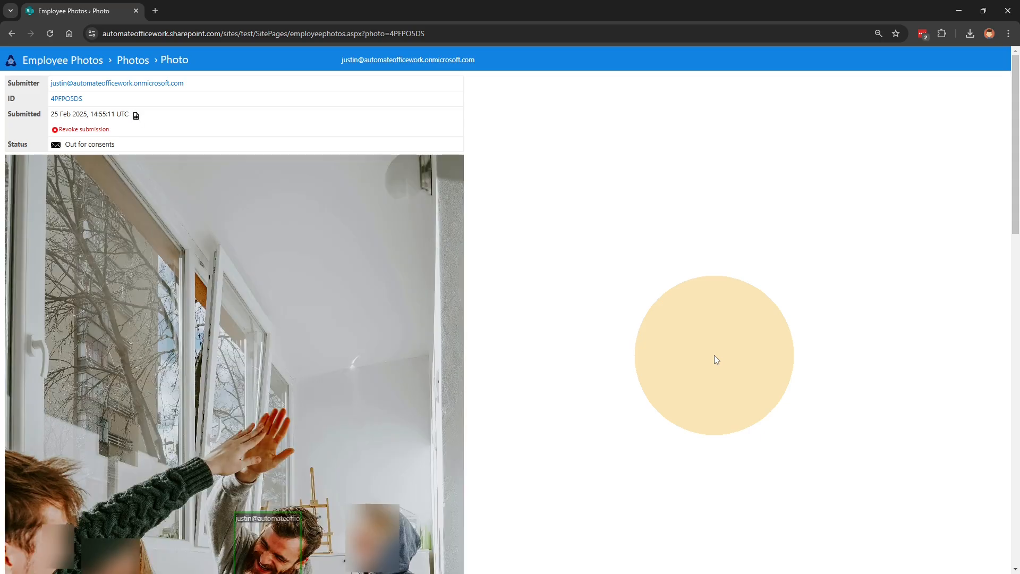
pyautogui.moveTo(74, 144); pyautogui.dragTo(136, 147)
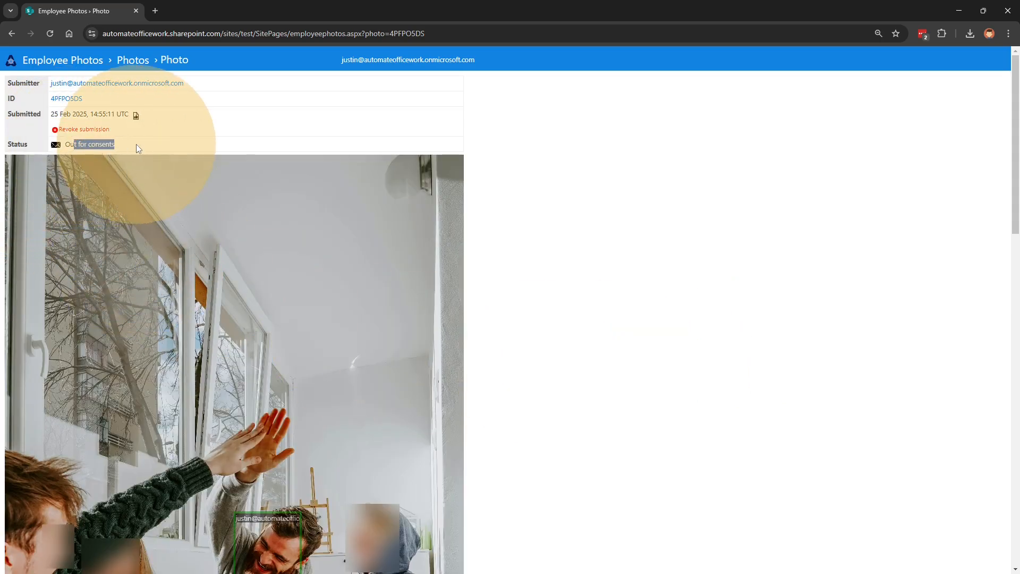
pyautogui.click(703, 256)
# Examine the tagged and blurred faces in the approved photo and the photo's page address.
pyautogui.scroll(-5, 707, 381)
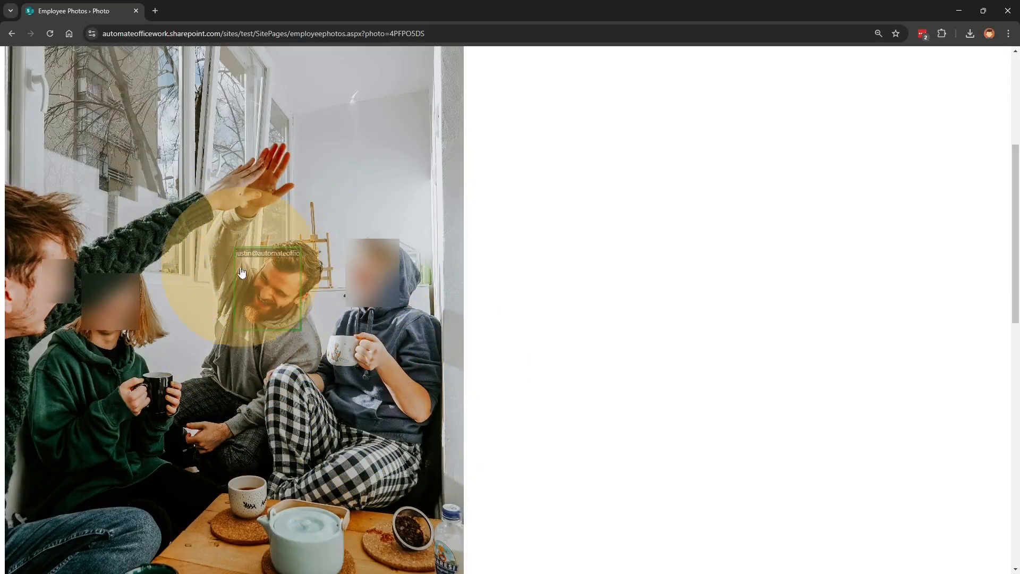
pyautogui.scroll(2, 580, 423)
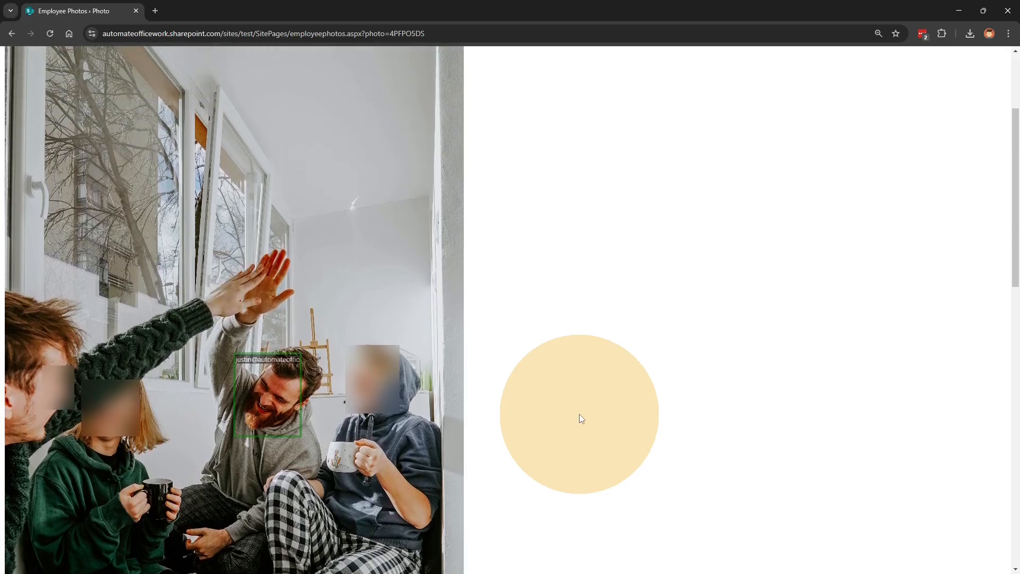
pyautogui.moveTo(440, 35); pyautogui.dragTo(196, 34)
pyautogui.click(585, 231)
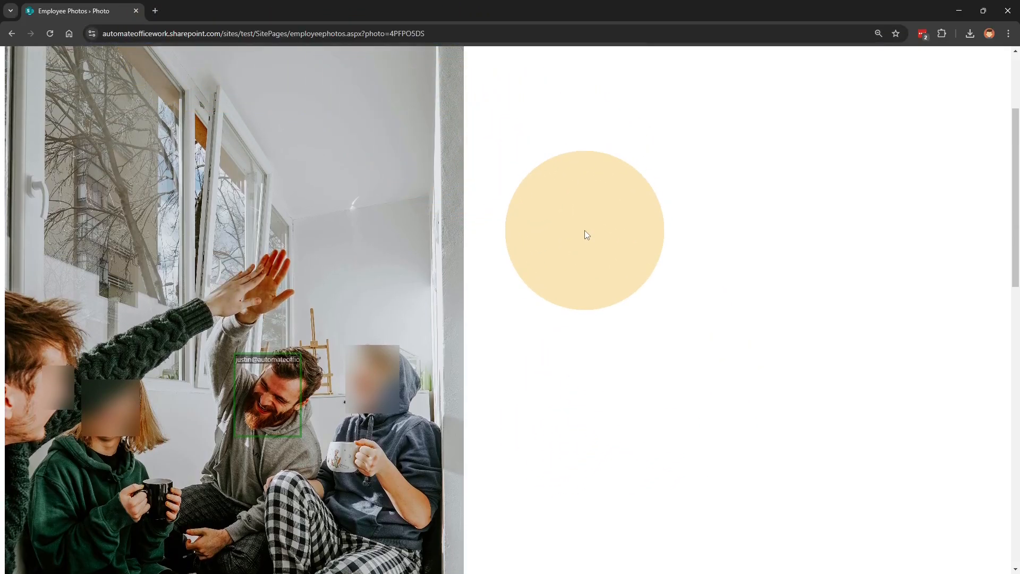
pyautogui.scroll(-2, 670, 278)
pyautogui.scroll(-1, 670, 278)
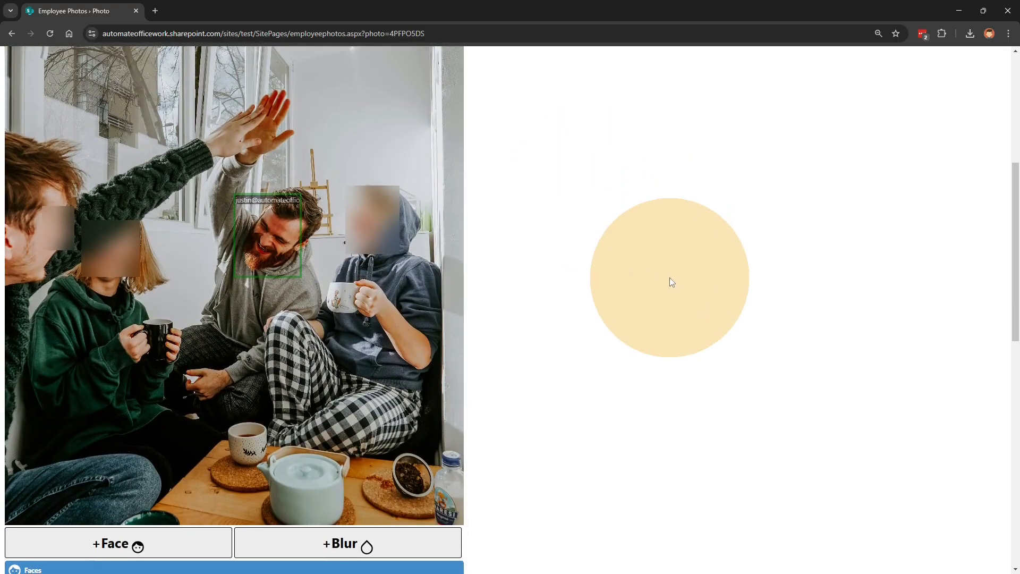
# Check the person type and e-mail address of the tagged face in the Faces section.
pyautogui.scroll(-2, 668, 359)
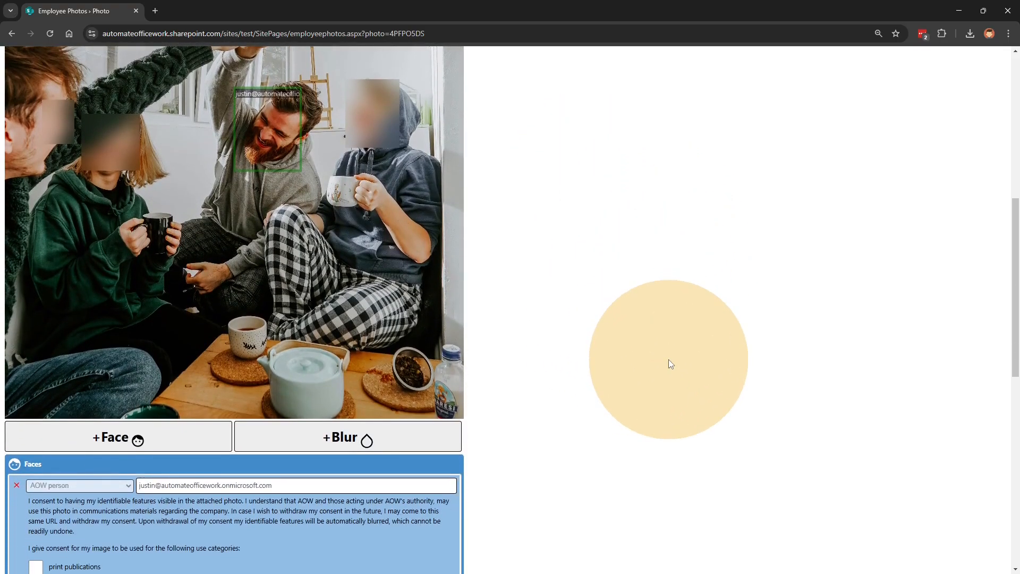
pyautogui.scroll(-3, 669, 359)
pyautogui.scroll(-2, 194, 426)
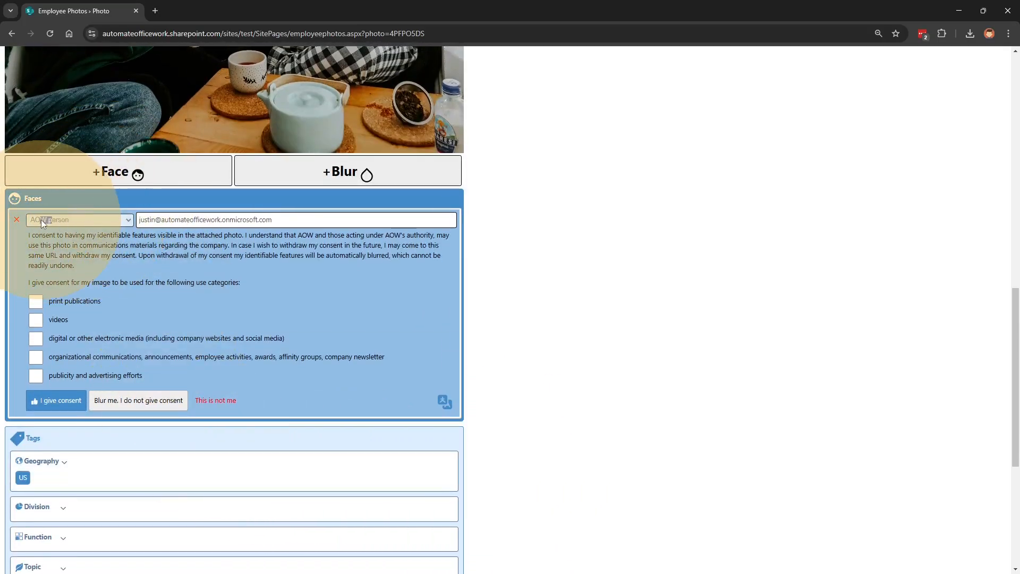
pyautogui.moveTo(51, 220); pyautogui.dragTo(67, 221)
pyautogui.moveTo(171, 218); pyautogui.dragTo(270, 219)
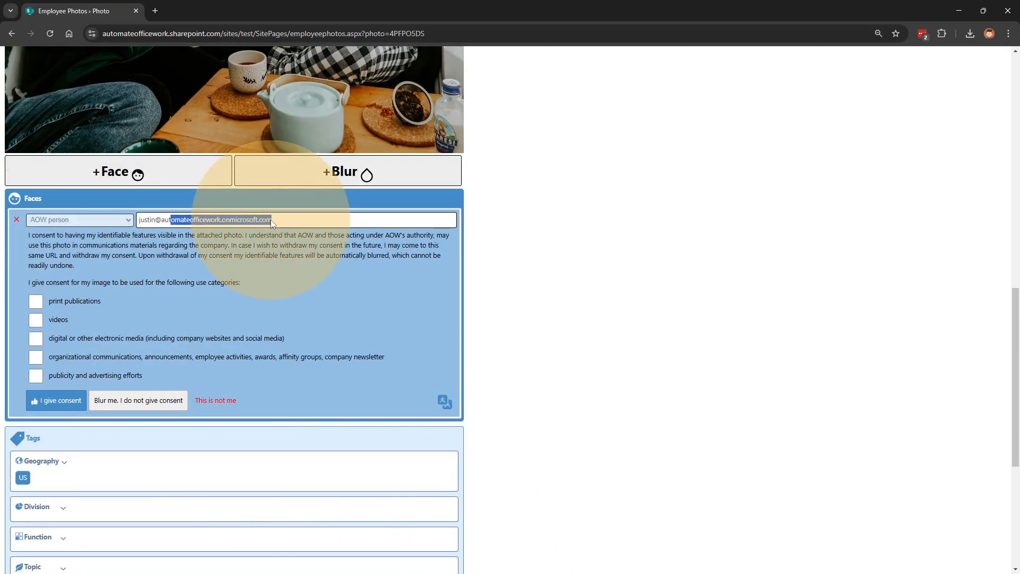
pyautogui.click(270, 219)
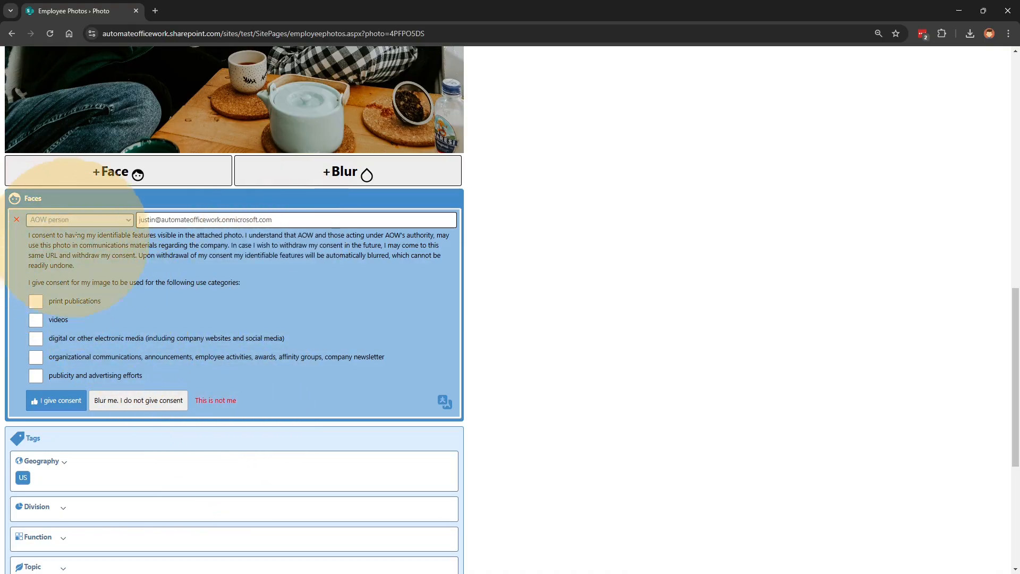
# Read the consent statement and select print publications and videos as the consented uses for the tagged face.
pyautogui.moveTo(43, 235); pyautogui.dragTo(227, 258)
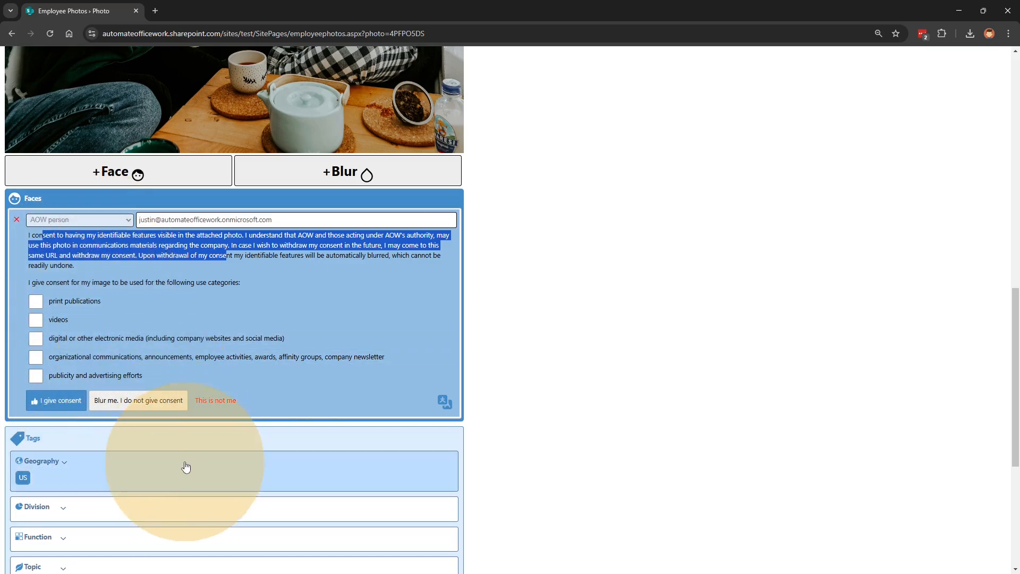
pyautogui.click(36, 302)
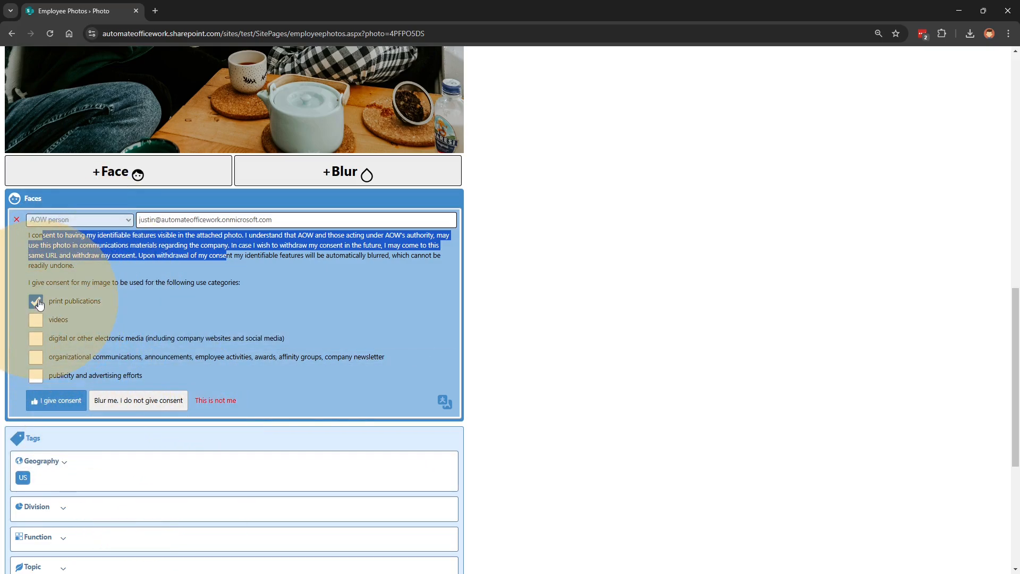
pyautogui.click(35, 319)
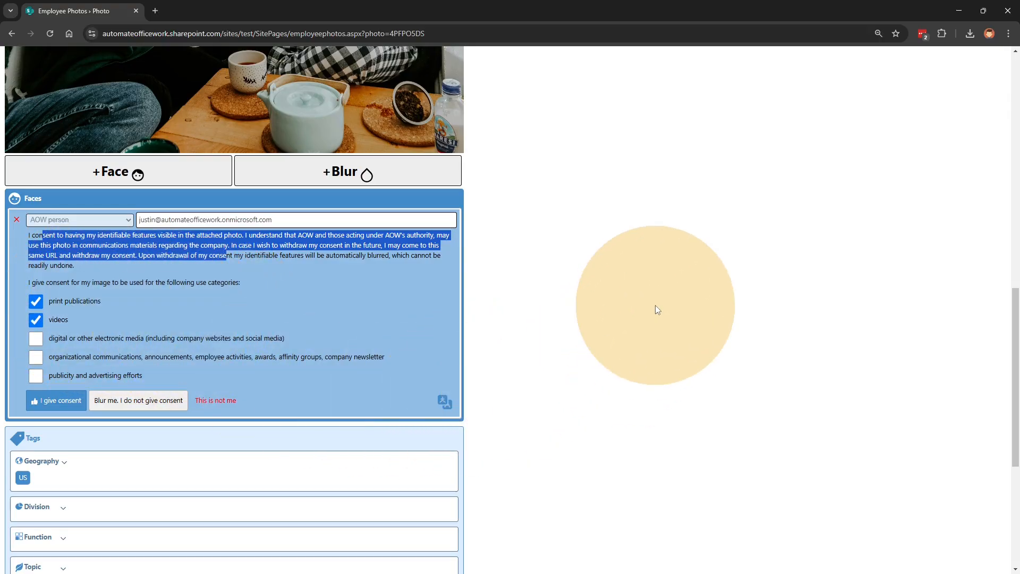
# Compare the tagged face in the photo with the options to give consent, be blurred or deny being that person.
pyautogui.scroll(-1, 709, 308)
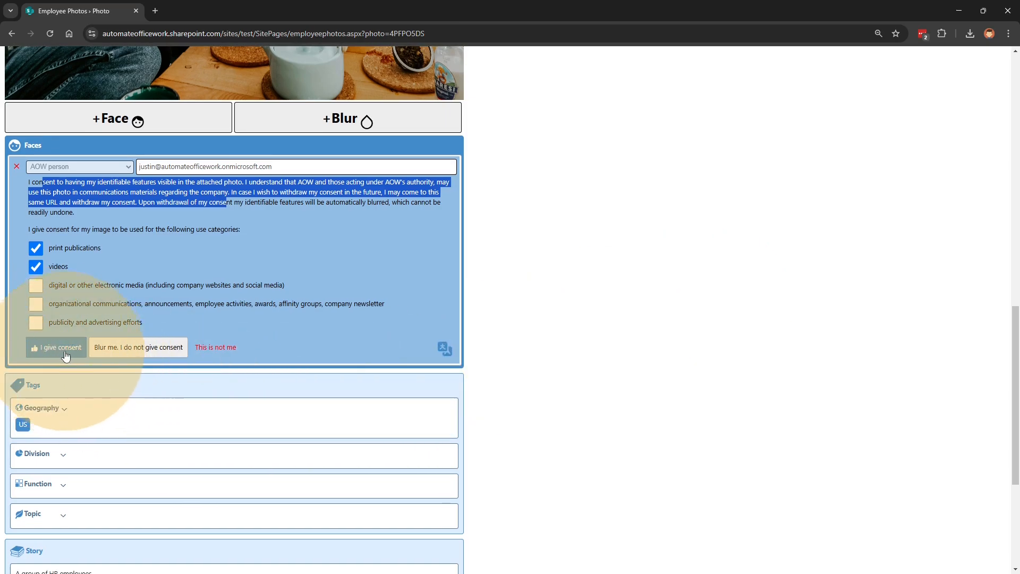
pyautogui.scroll(1, 530, 432)
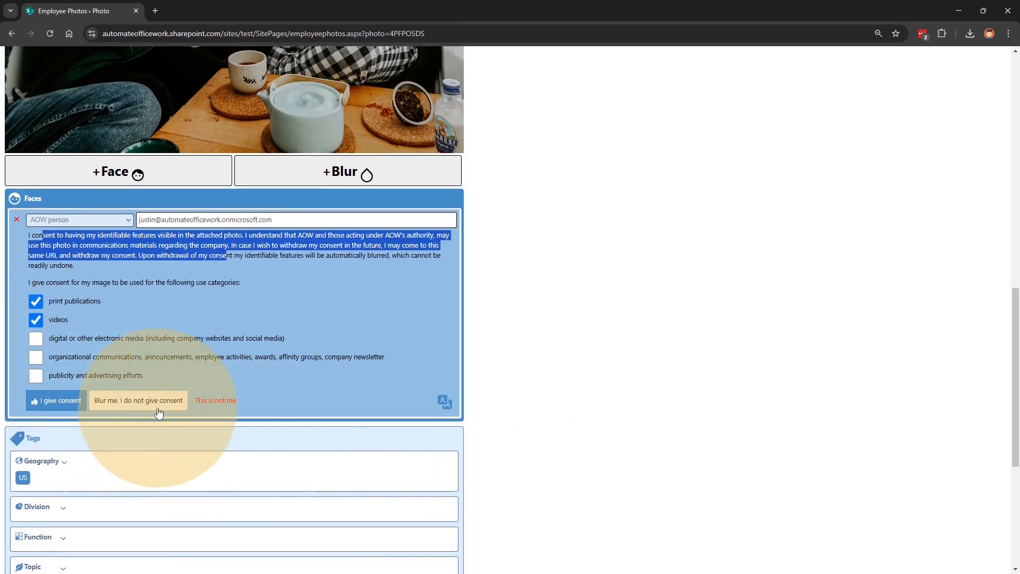
pyautogui.scroll(5, 666, 471)
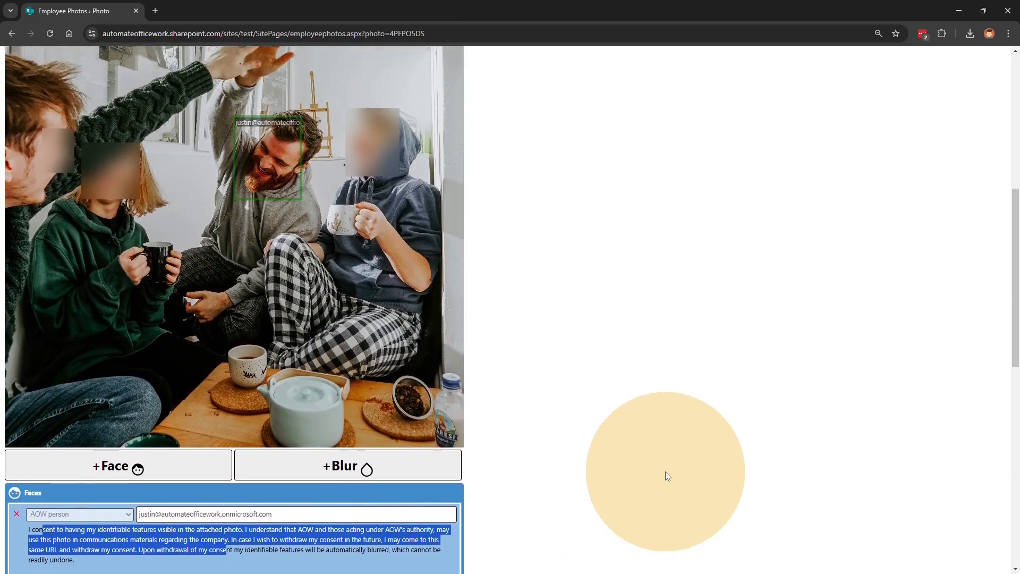
pyautogui.scroll(1, 665, 470)
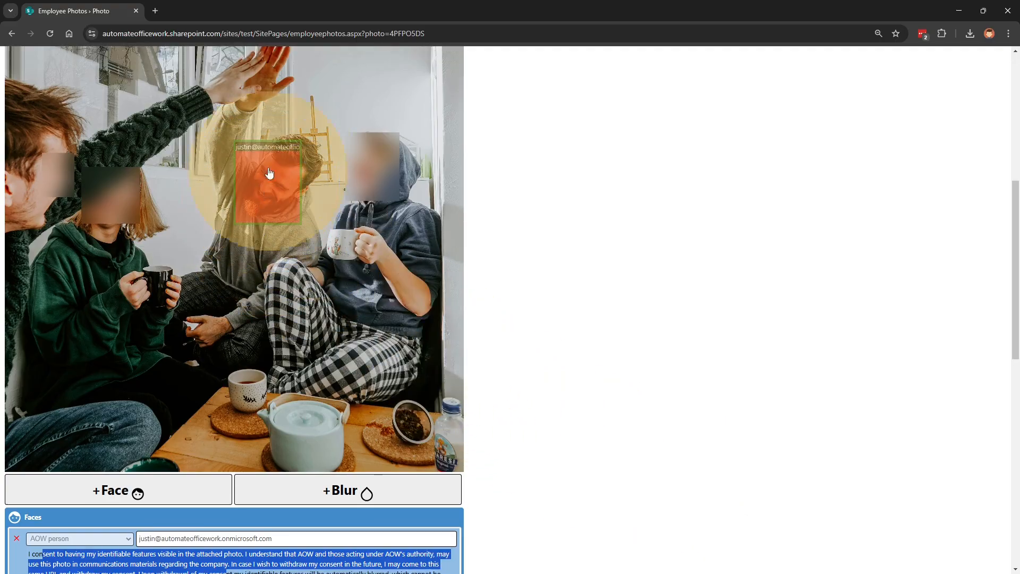
pyautogui.scroll(-4, 652, 458)
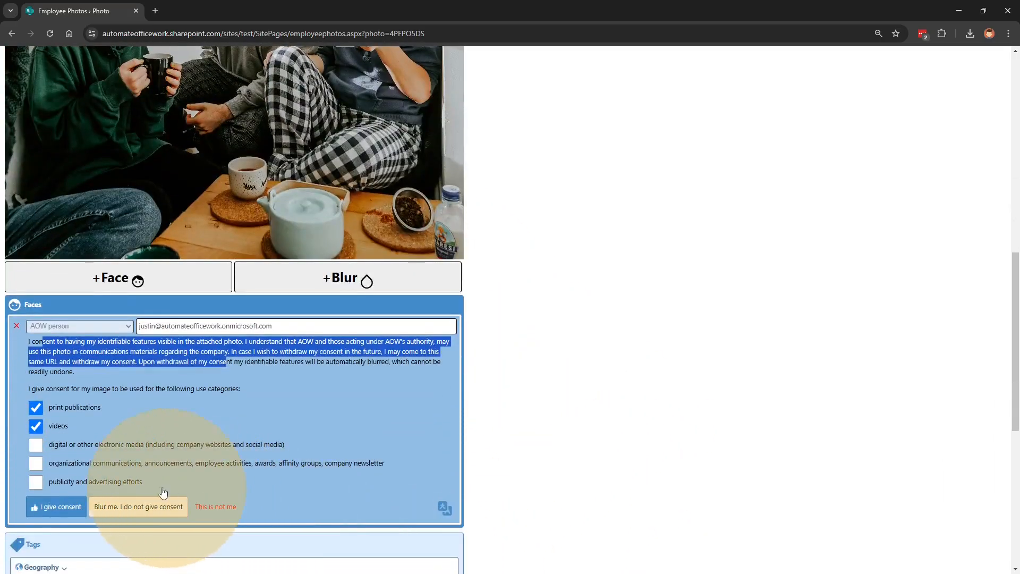
pyautogui.scroll(2, 620, 501)
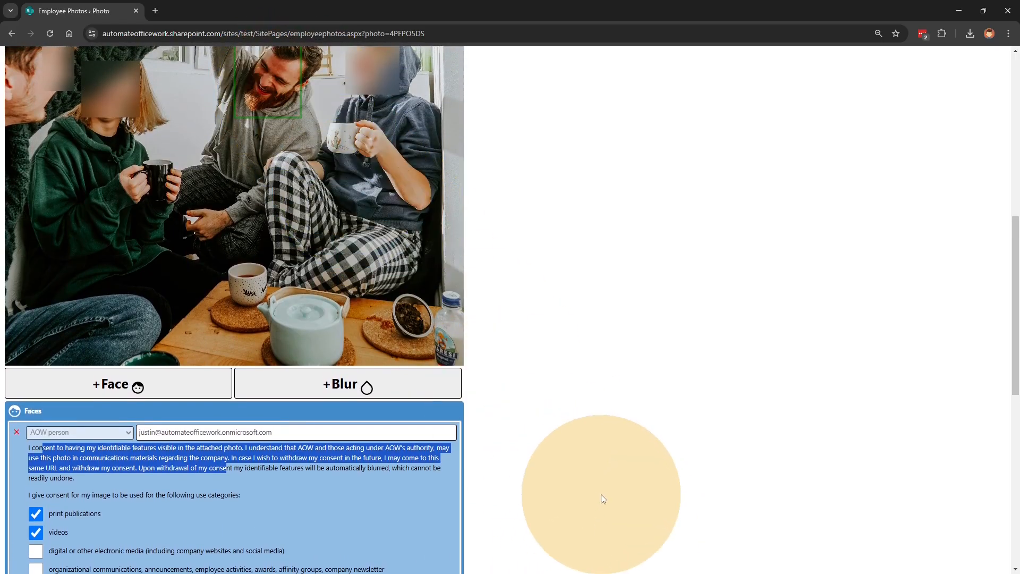
pyautogui.scroll(-2, 601, 494)
pyautogui.scroll(1, 583, 499)
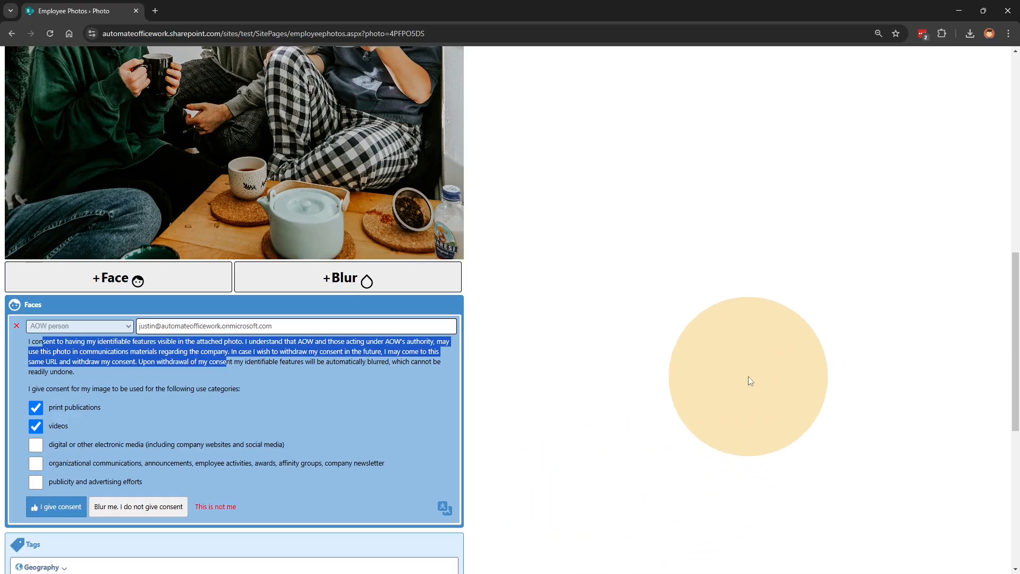
# Choose the option denying being the tagged person and read the optional feedback prompt for the submitter.
pyautogui.scroll(-1, 684, 390)
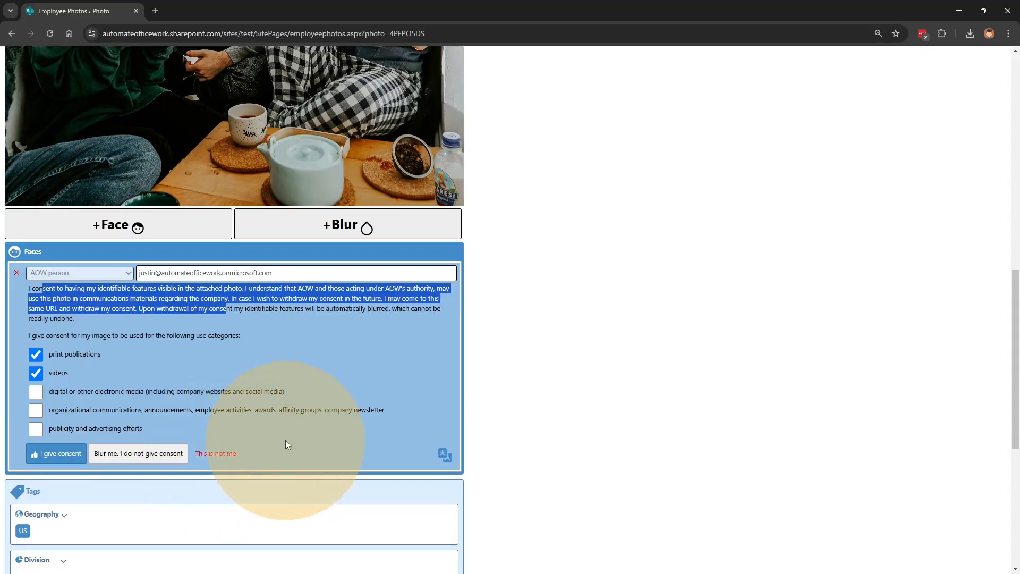
pyautogui.click(210, 457)
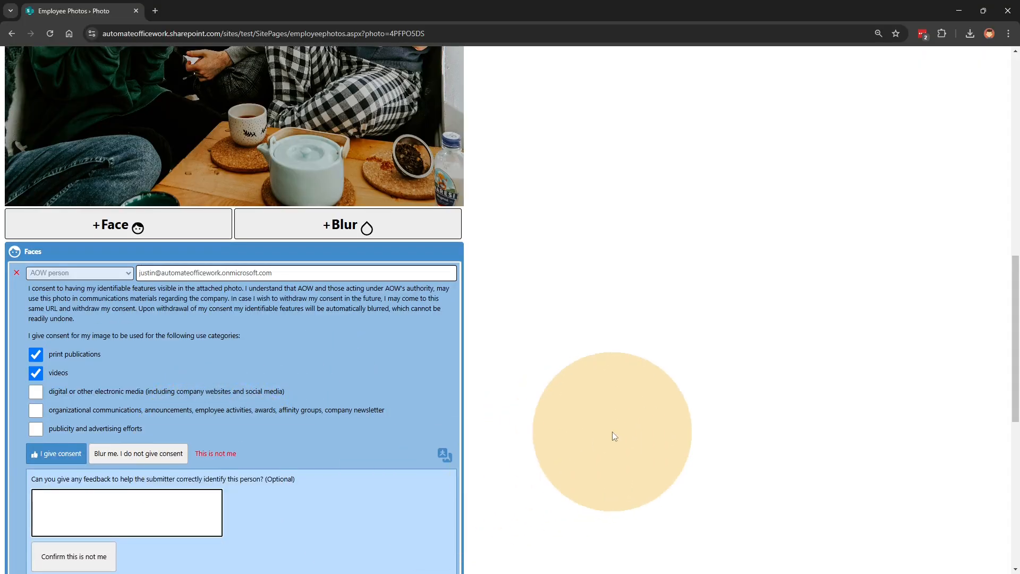
pyautogui.scroll(-3, 611, 433)
pyautogui.moveTo(107, 319); pyautogui.dragTo(240, 317)
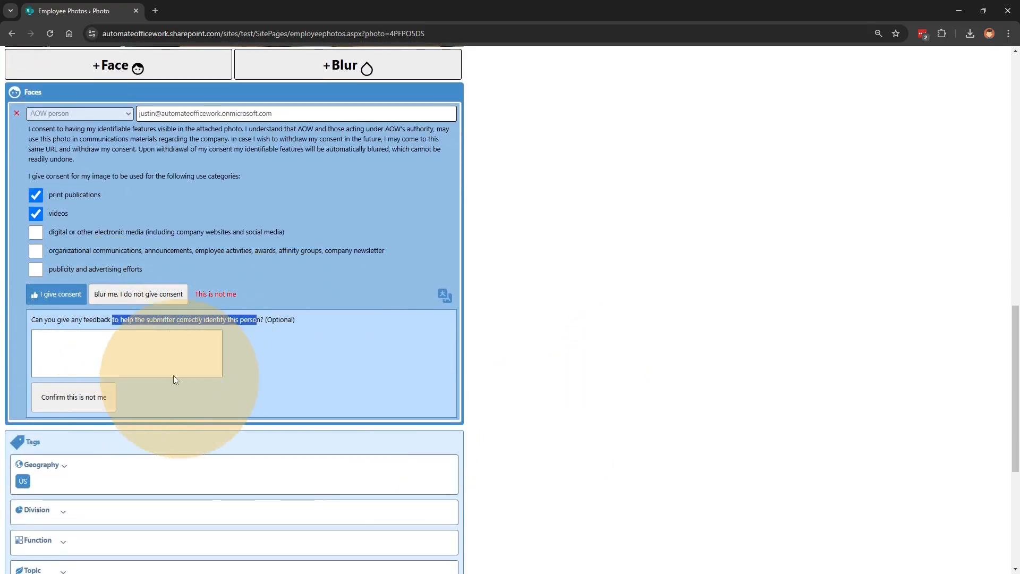
pyautogui.click(124, 350)
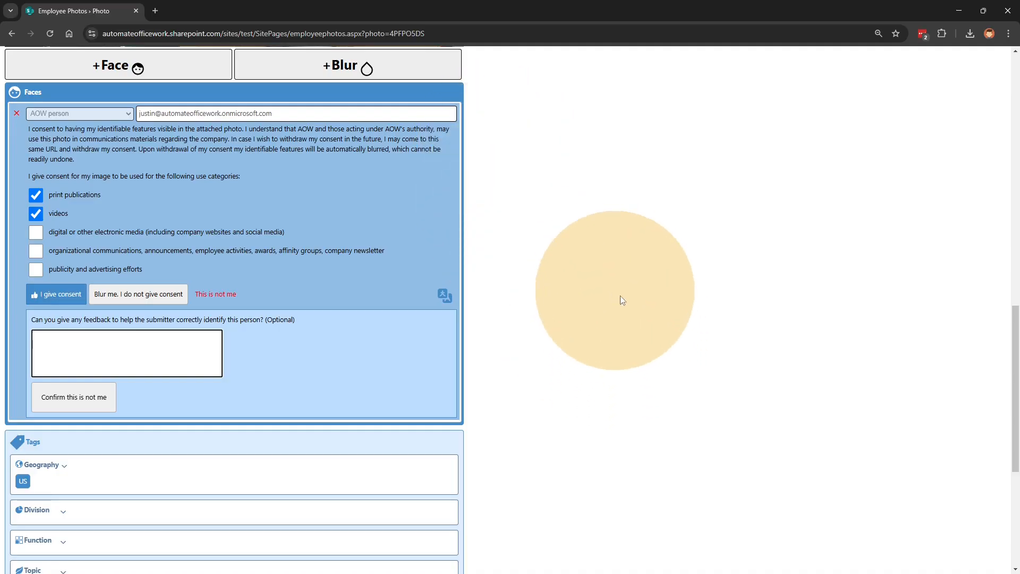
pyautogui.click(671, 308)
# Give consent for the tagged face, covering print publications and videos.
pyautogui.scroll(-5, 694, 357)
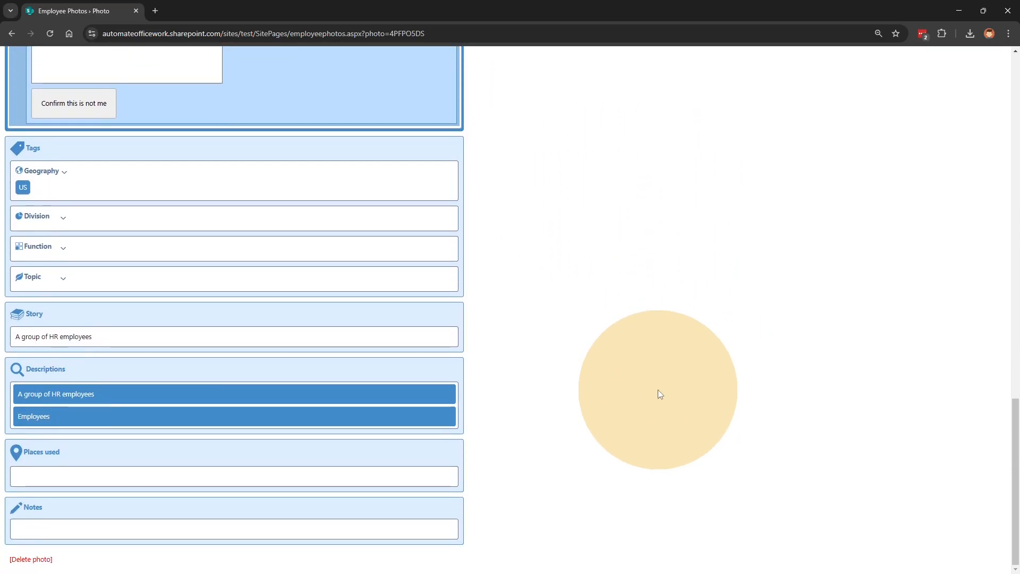
pyautogui.scroll(5, 658, 390)
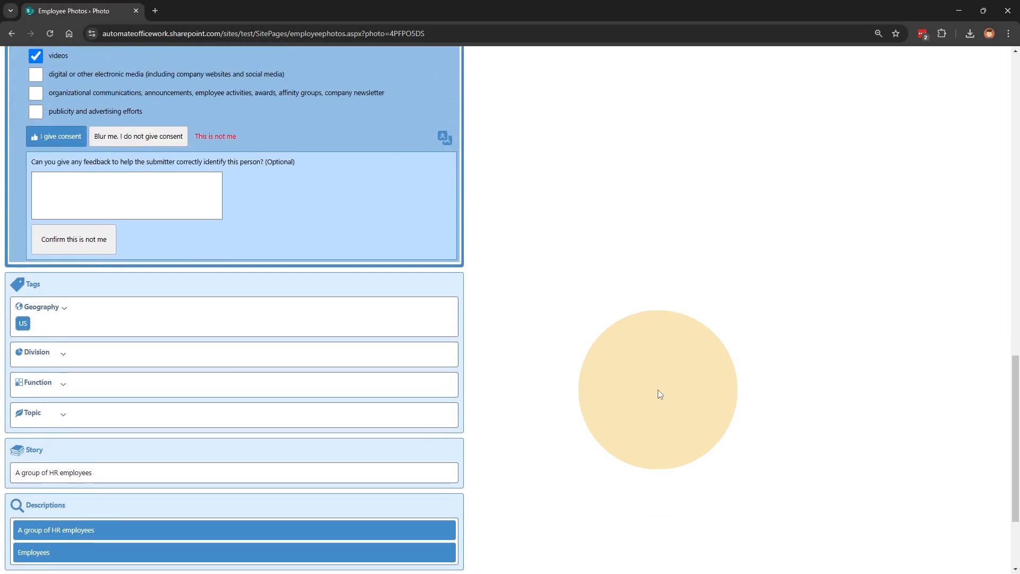
pyautogui.scroll(-5, 658, 390)
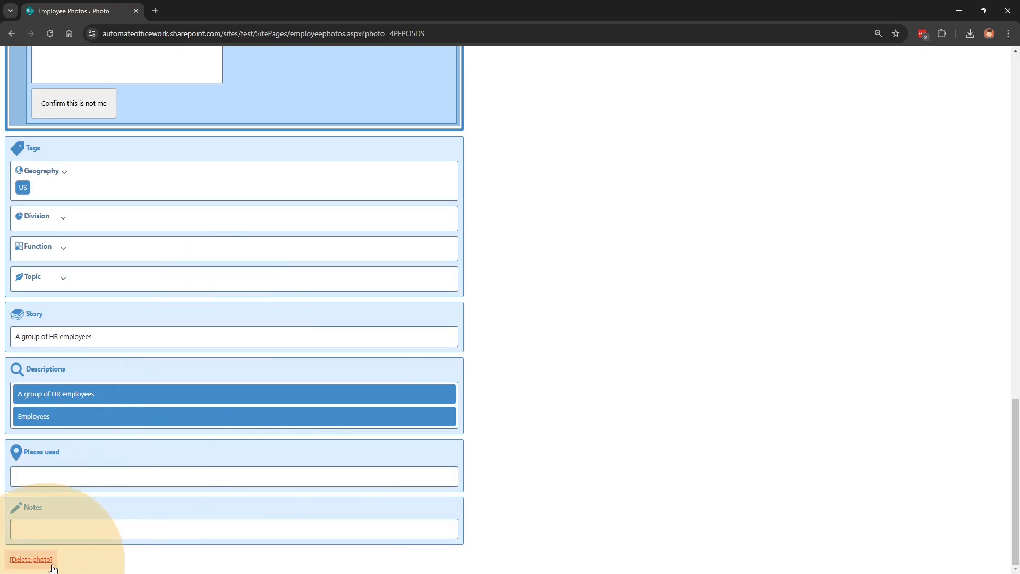
pyautogui.scroll(1, 733, 397)
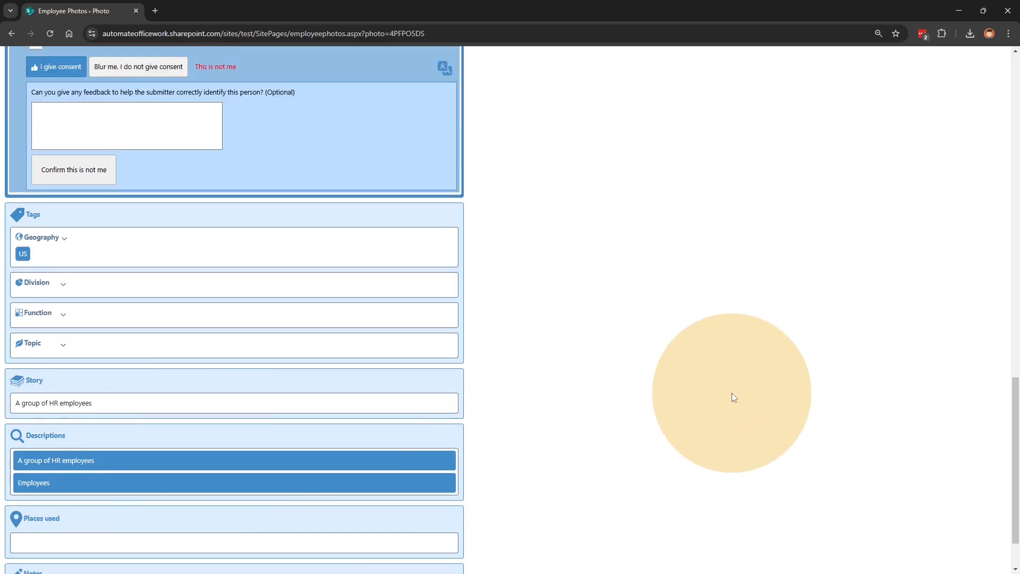
pyautogui.scroll(15, 732, 396)
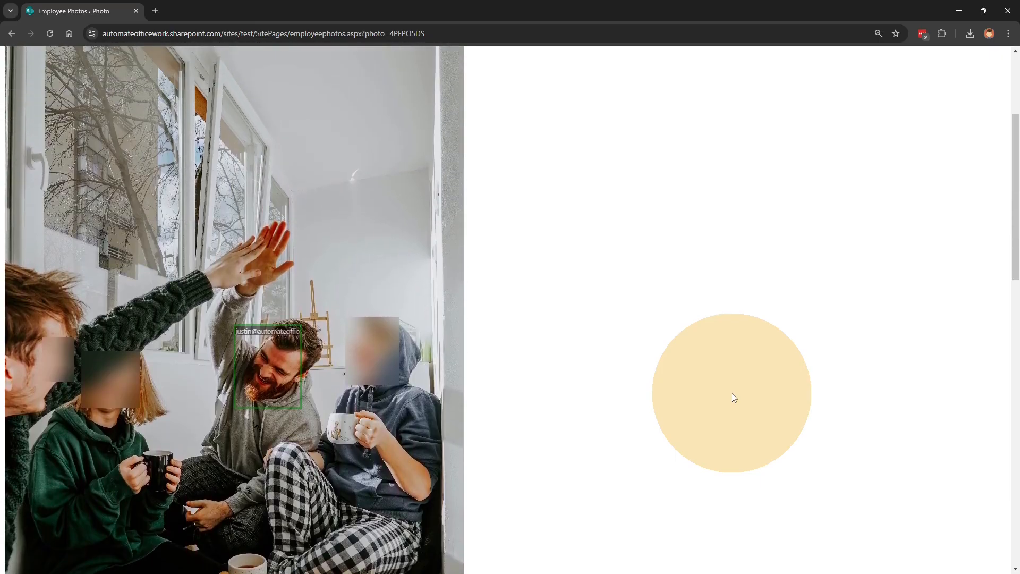
pyautogui.scroll(2, 734, 397)
pyautogui.scroll(-12, 734, 397)
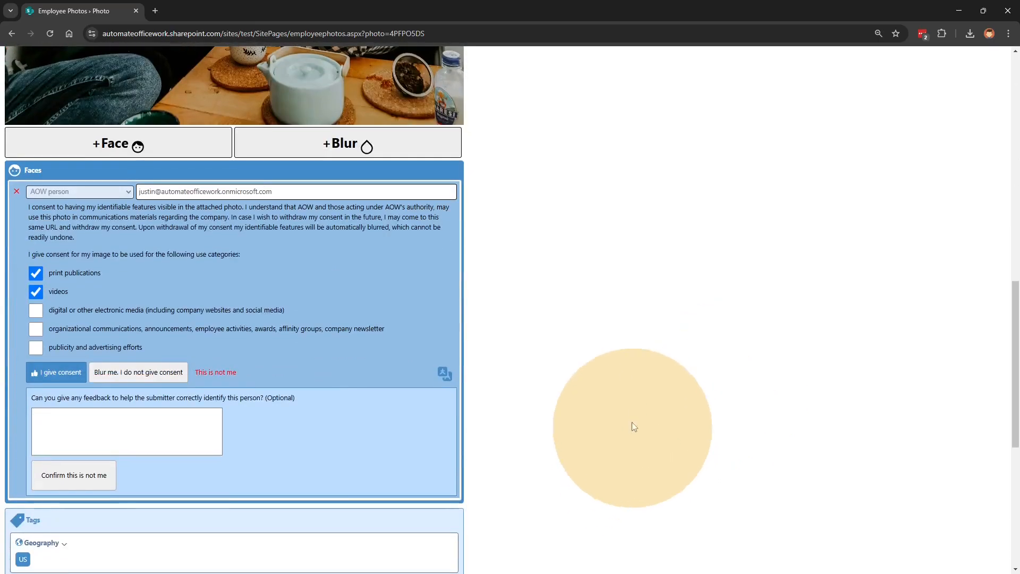
pyautogui.click(59, 374)
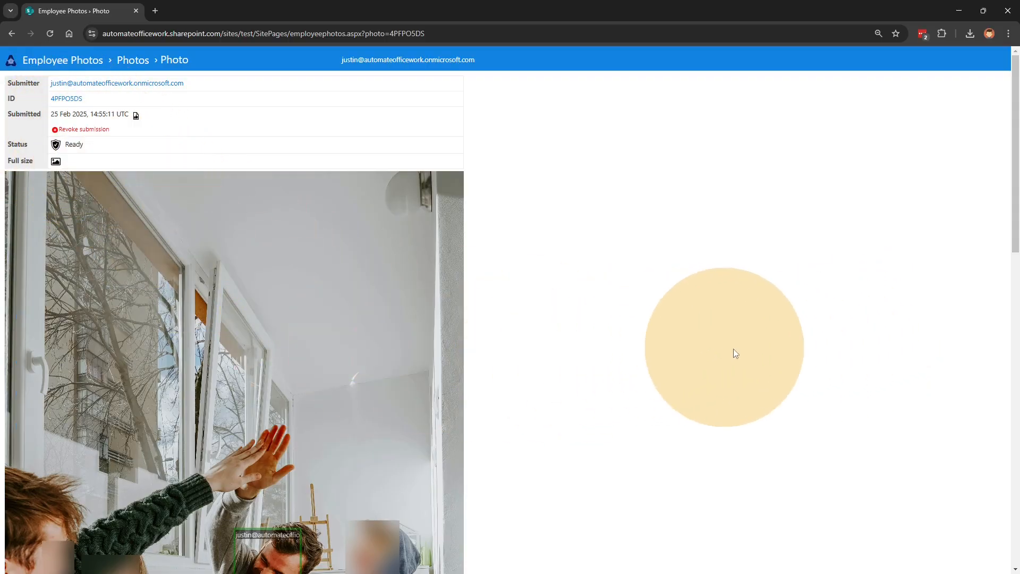
# Check the tagged face's consent status and the option to withdraw consent in the Faces section.
pyautogui.scroll(-5, 745, 349)
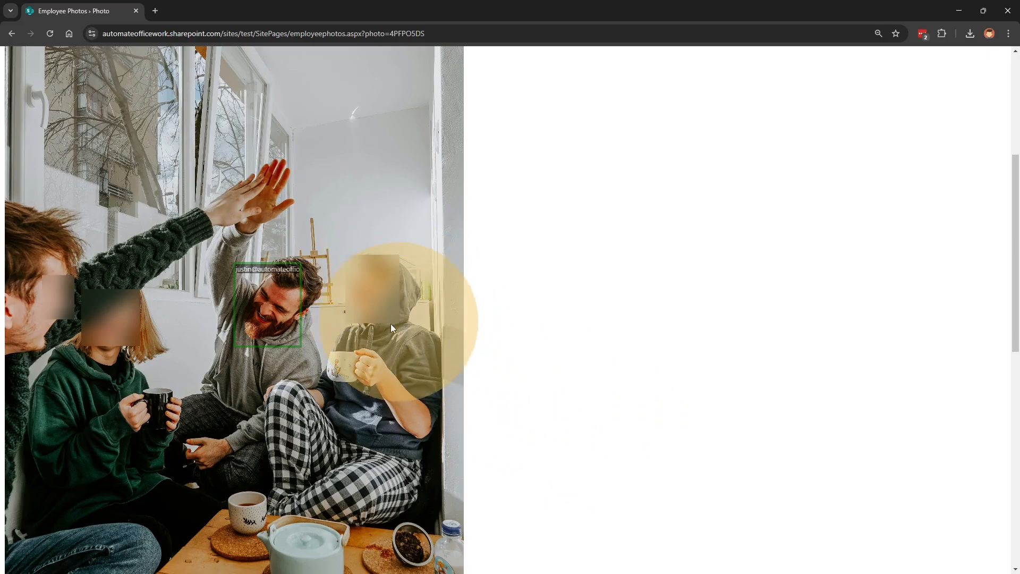
pyautogui.scroll(-4, 706, 359)
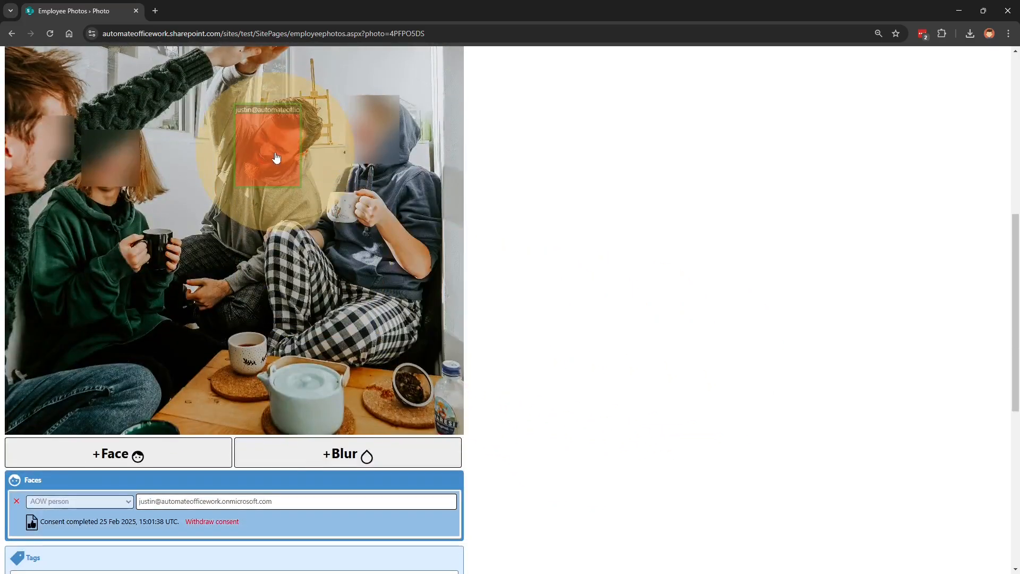
pyautogui.scroll(-3, 783, 360)
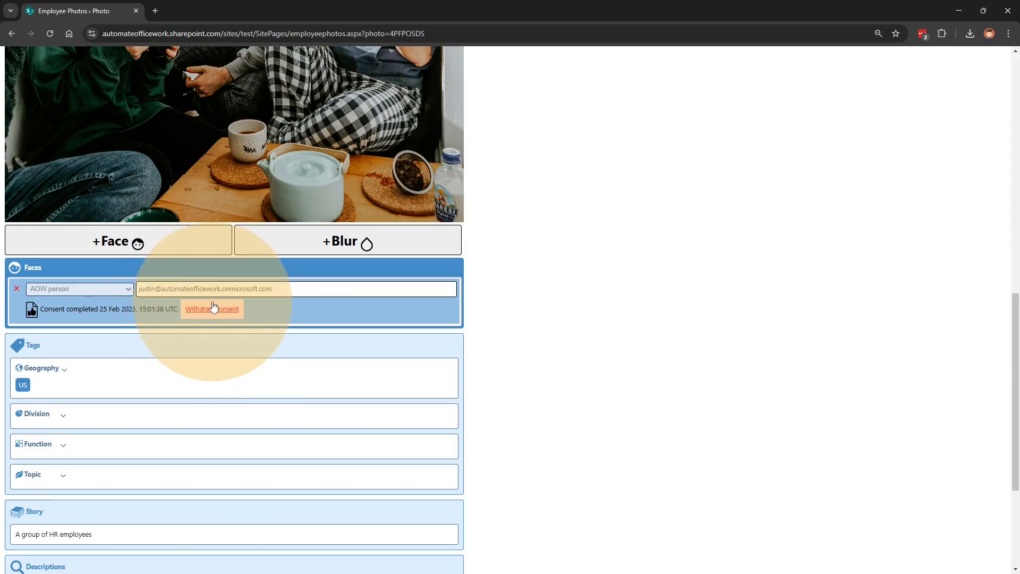
pyautogui.scroll(4, 500, 301)
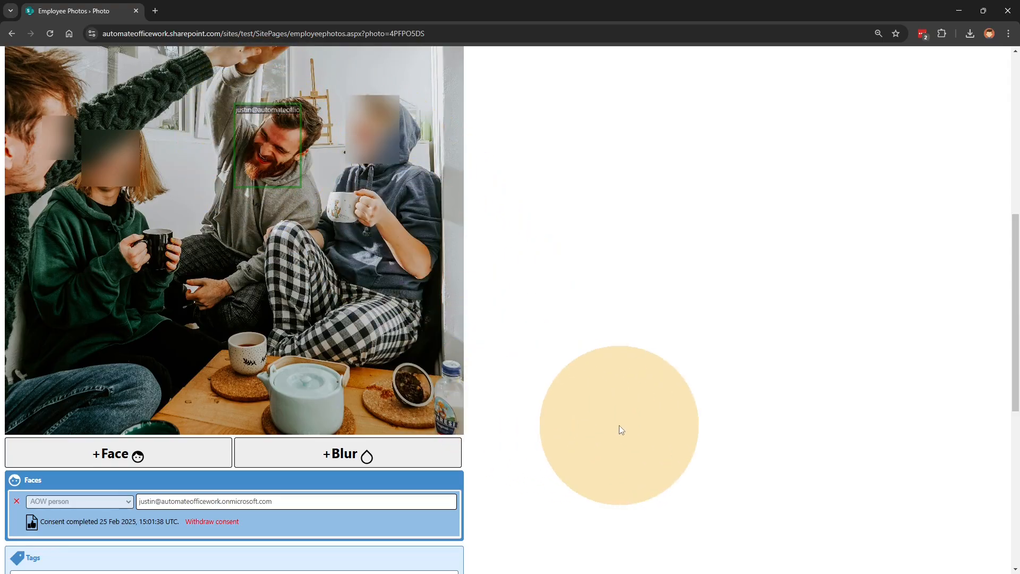
pyautogui.scroll(-3, 432, 509)
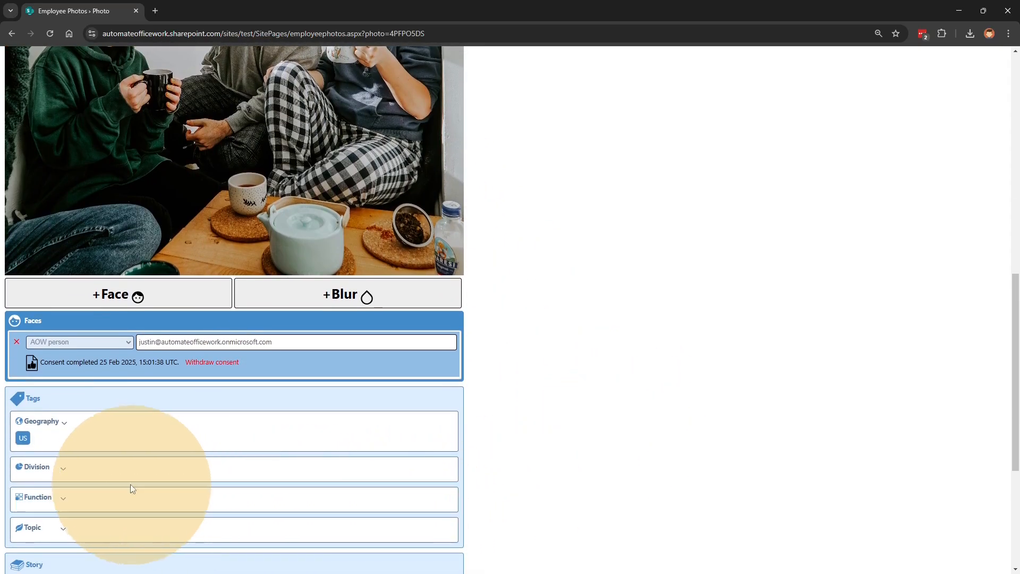
# Open the tagged face's consent record, read its statement, use categories and person details, and close it.
pyautogui.click(30, 365)
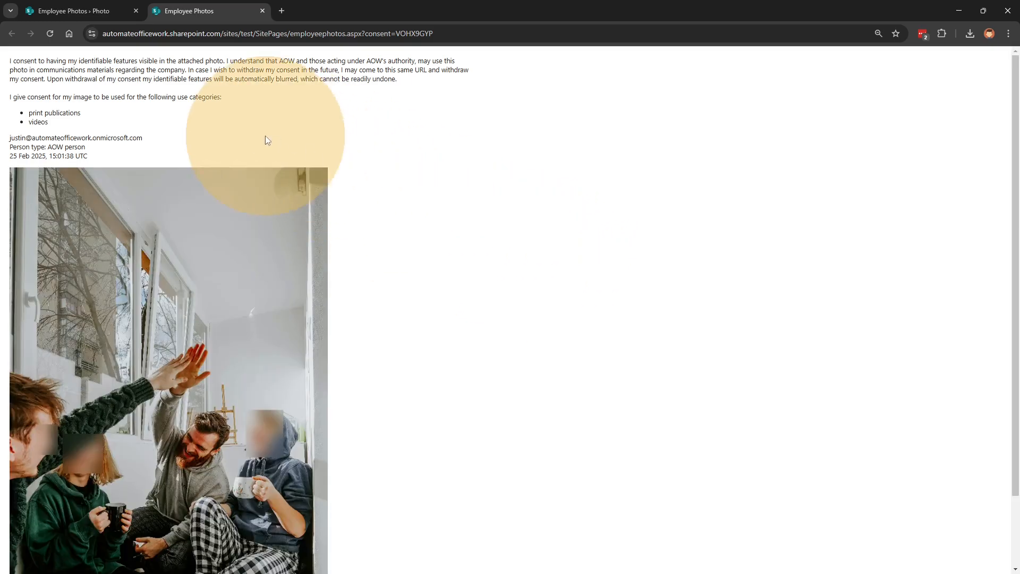
pyautogui.scroll(-2, 362, 367)
pyautogui.scroll(2, 370, 370)
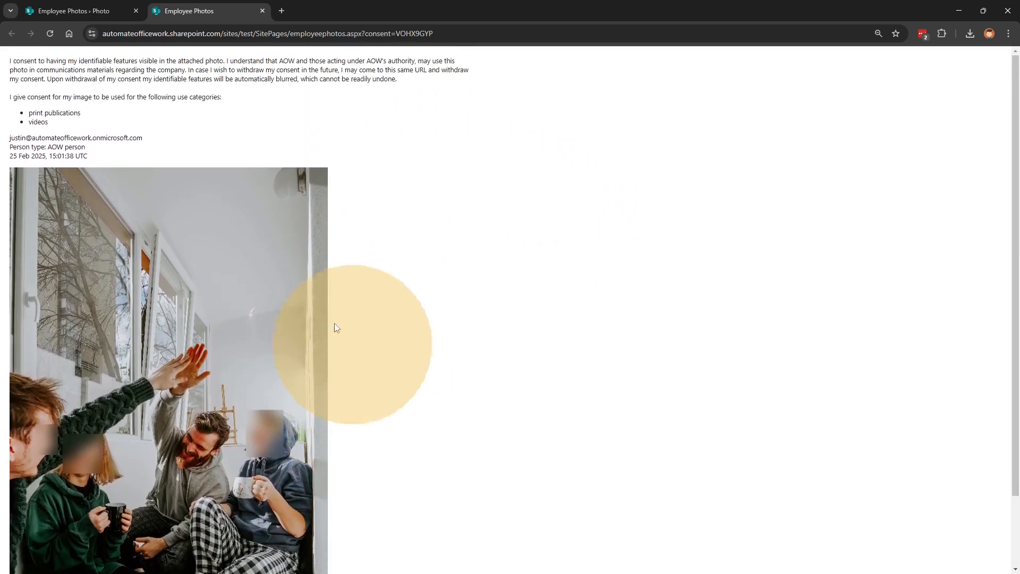
pyautogui.moveTo(51, 79); pyautogui.dragTo(155, 137)
pyautogui.click(101, 120)
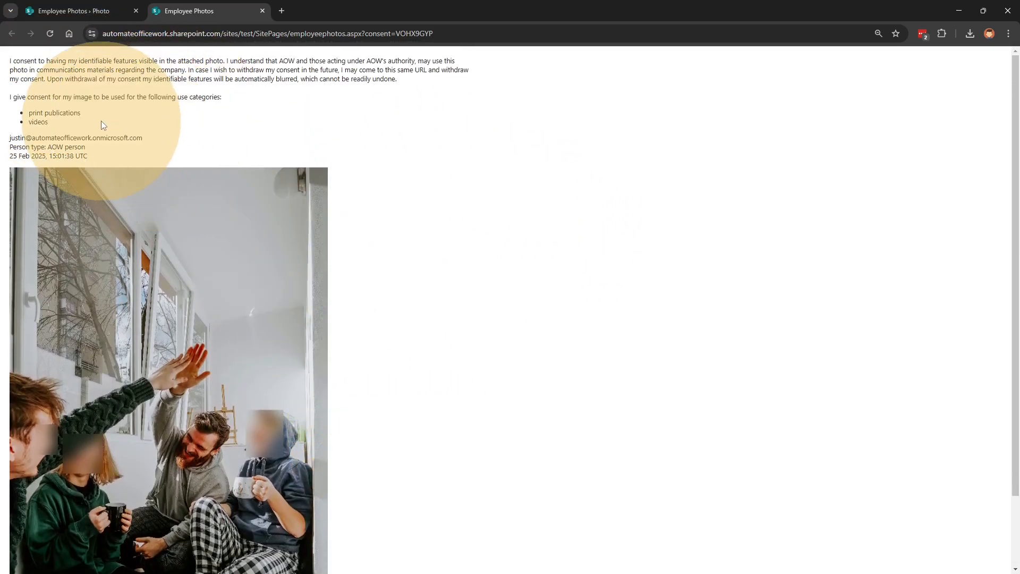
pyautogui.moveTo(101, 120); pyautogui.dragTo(17, 112)
pyautogui.click(259, 138)
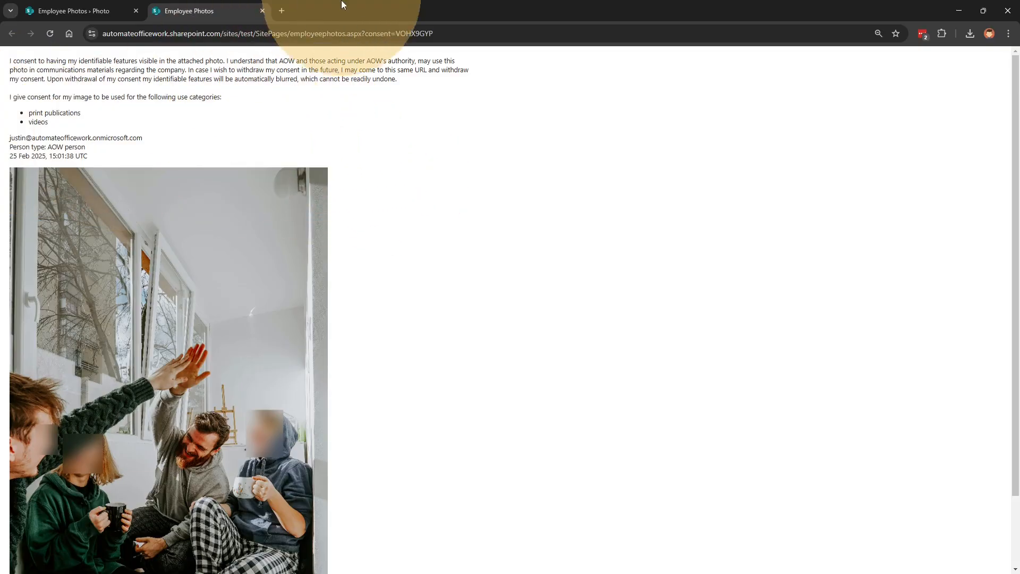
pyautogui.click(263, 11)
# Shift the tagged face's frame slightly to the right on the photo and make it narrower and a little taller.
pyautogui.scroll(-5, 703, 289)
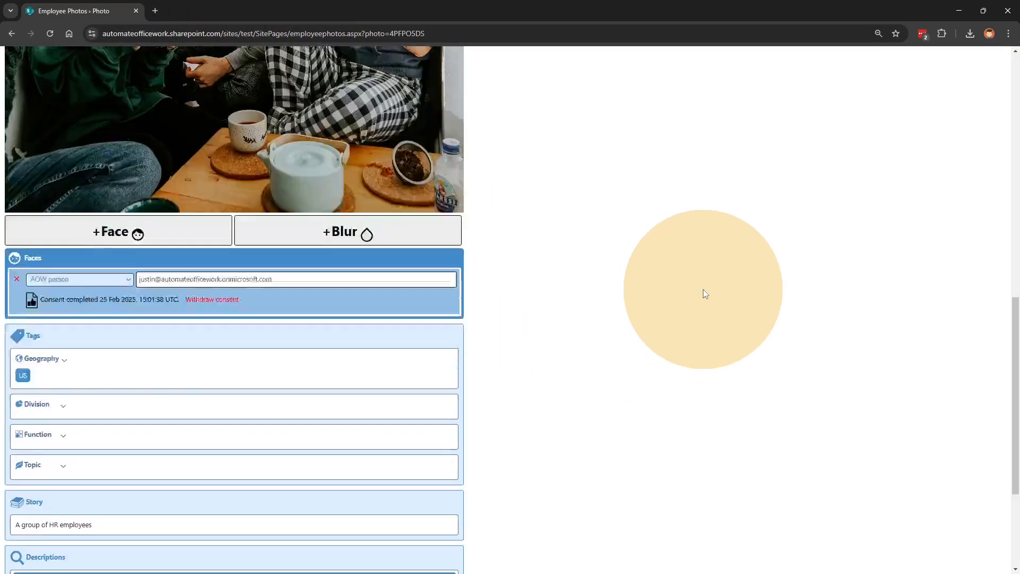
pyautogui.scroll(7, 627, 391)
pyautogui.scroll(3, 628, 395)
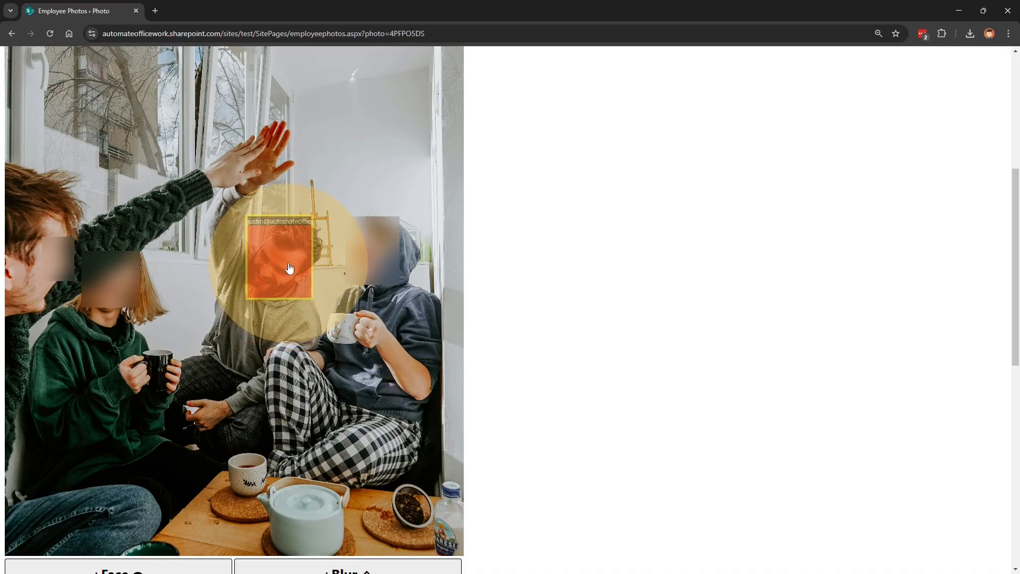
pyautogui.moveTo(306, 292)
pyautogui.mouseDown()
pyautogui.moveTo(291, 289)
pyautogui.moveTo(297, 299)
pyautogui.mouseUp()
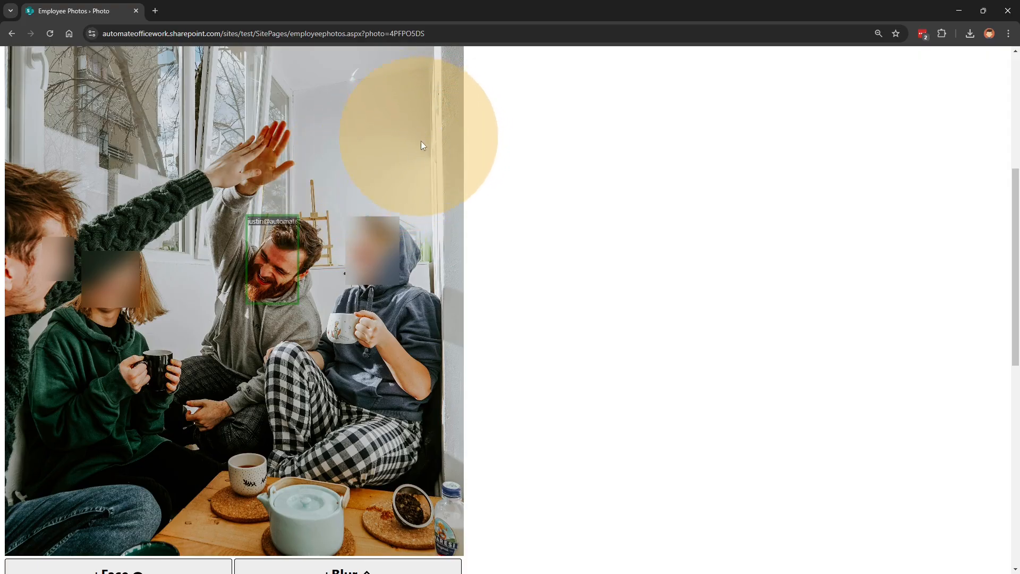
# Open the Places used entry form and examine its notes field and notification options for withdrawn consents or photos.
pyautogui.scroll(-3, 661, 361)
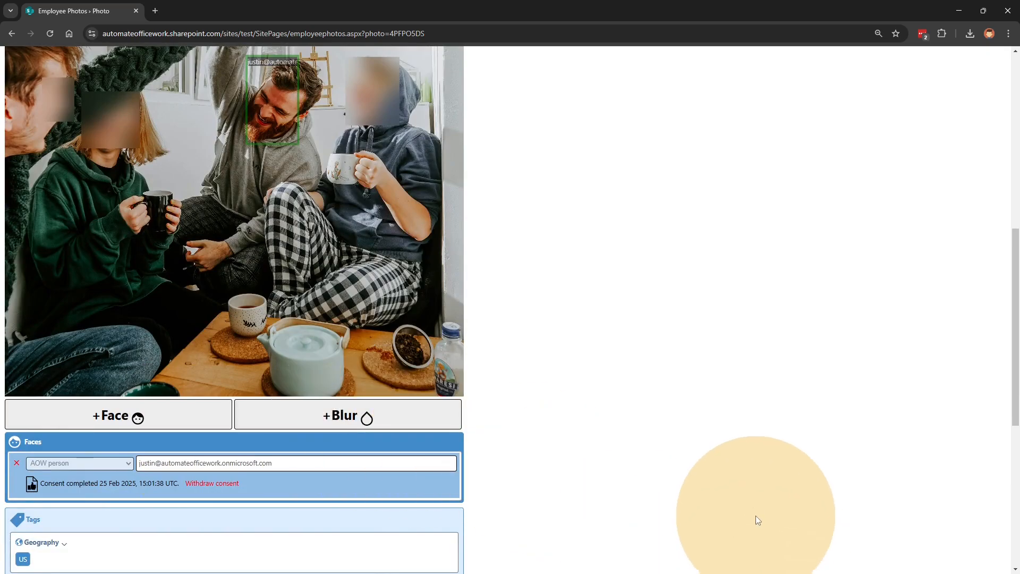
pyautogui.scroll(-2, 776, 490)
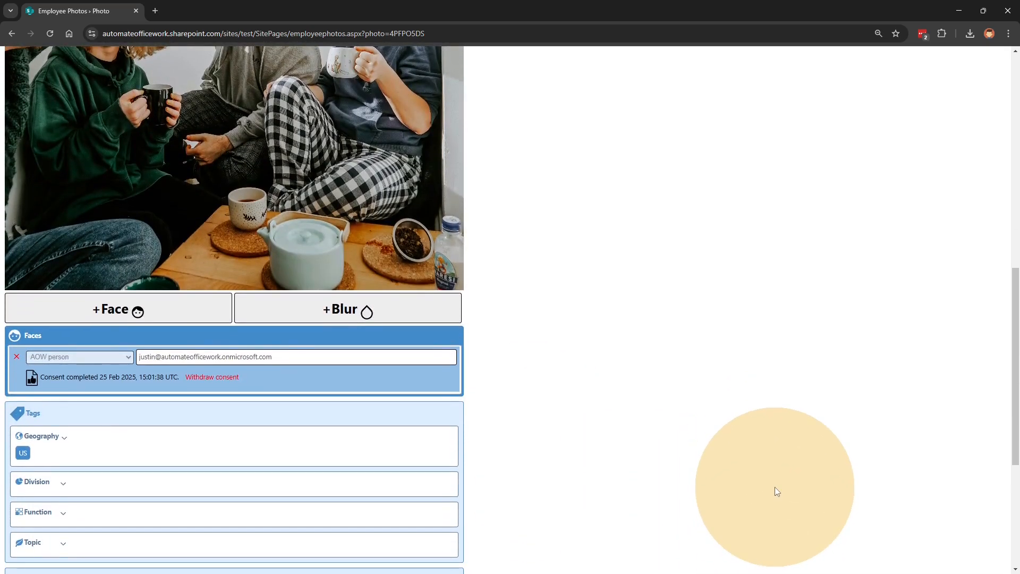
pyautogui.scroll(-4, 775, 489)
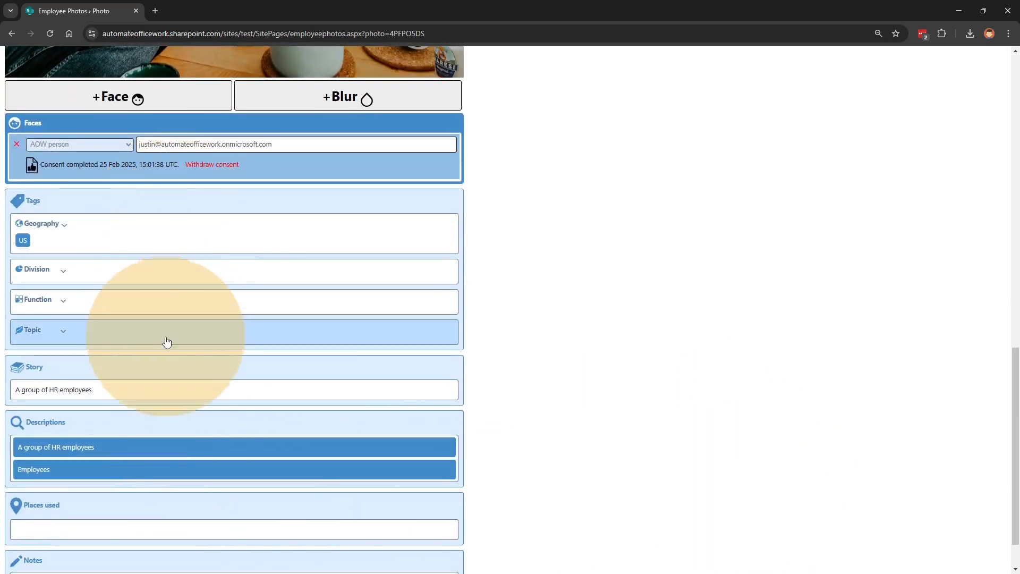
pyautogui.scroll(-1, 605, 438)
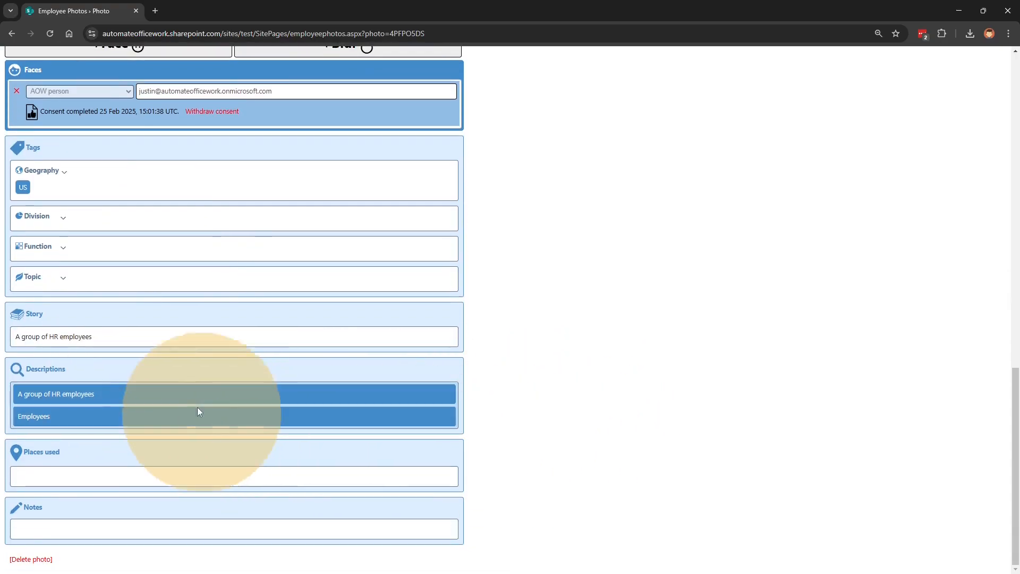
pyautogui.click(105, 477)
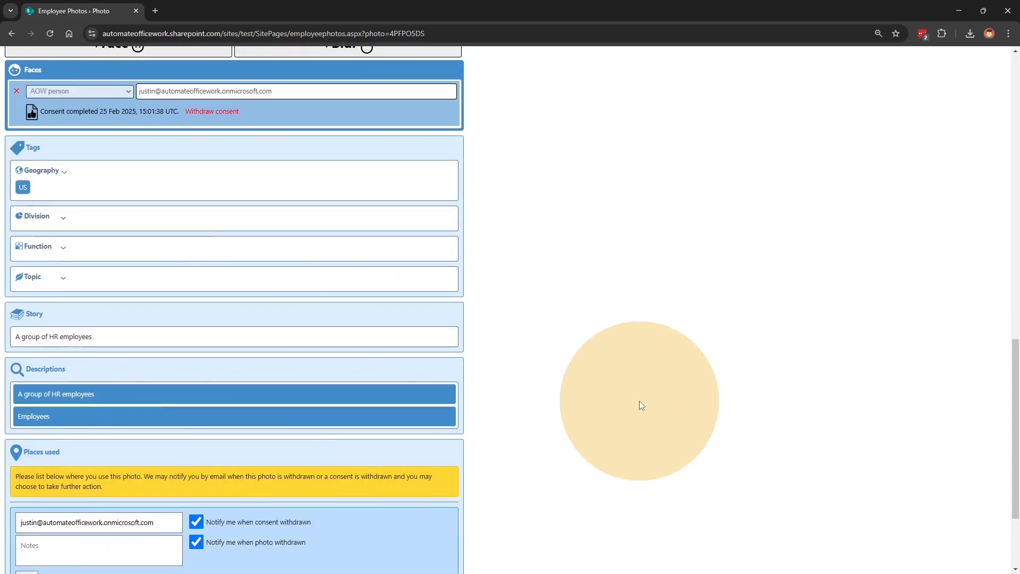
pyautogui.scroll(-3, 640, 420)
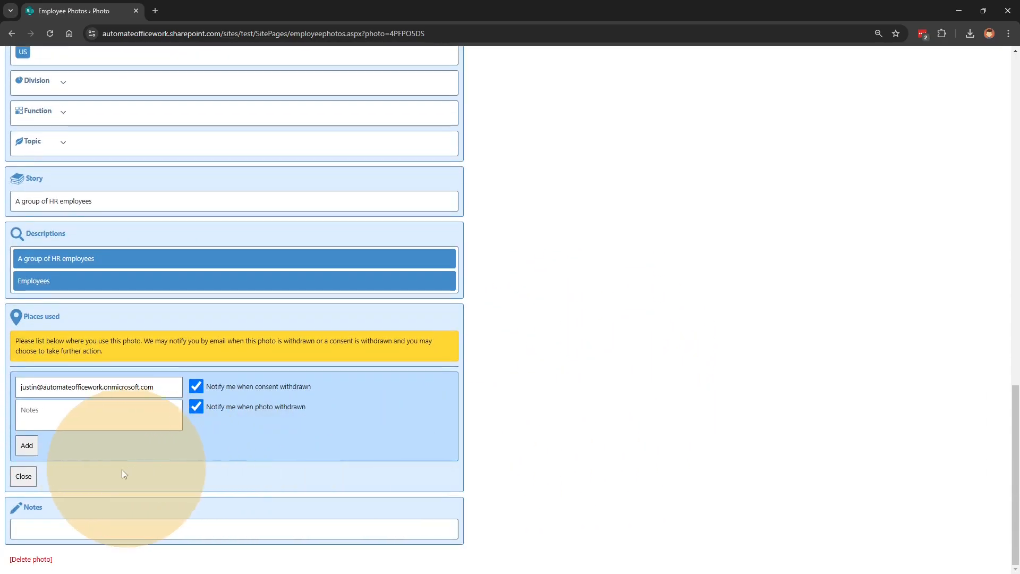
pyautogui.scroll(10, 585, 449)
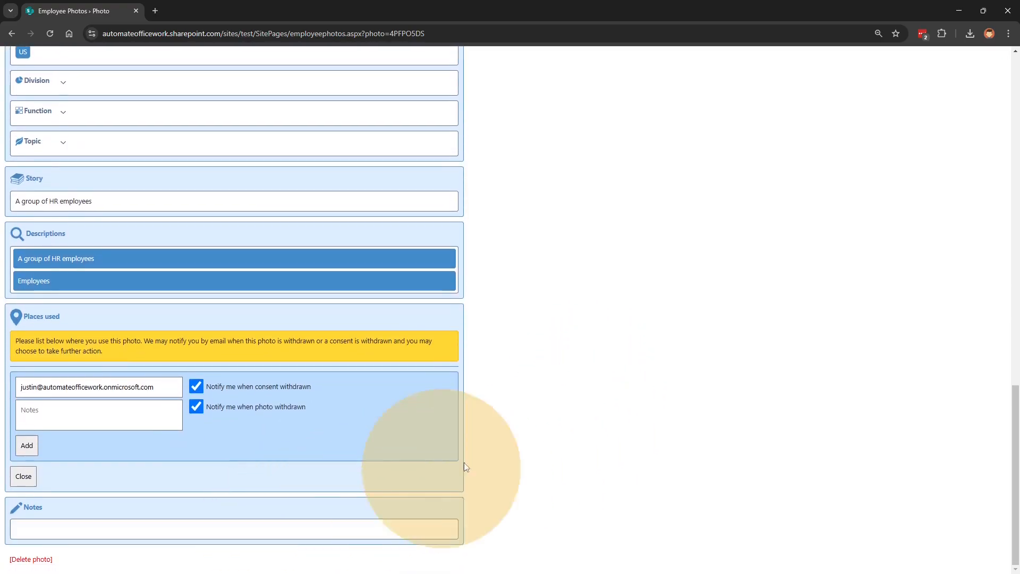
pyautogui.scroll(-10, 681, 388)
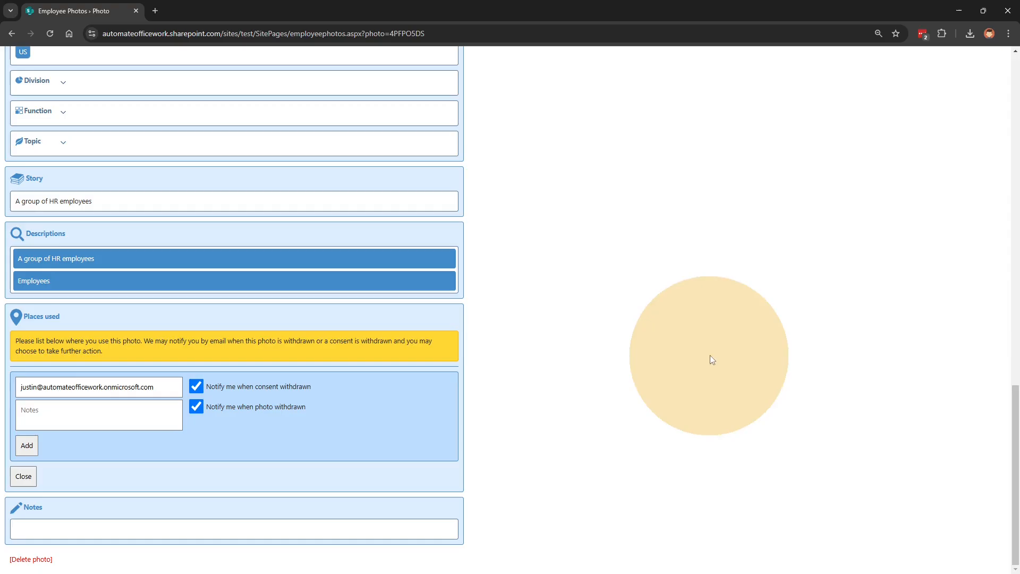
# Go to the Photos list, open the group photo's page from it, and return to the list.
pyautogui.scroll(15, 736, 433)
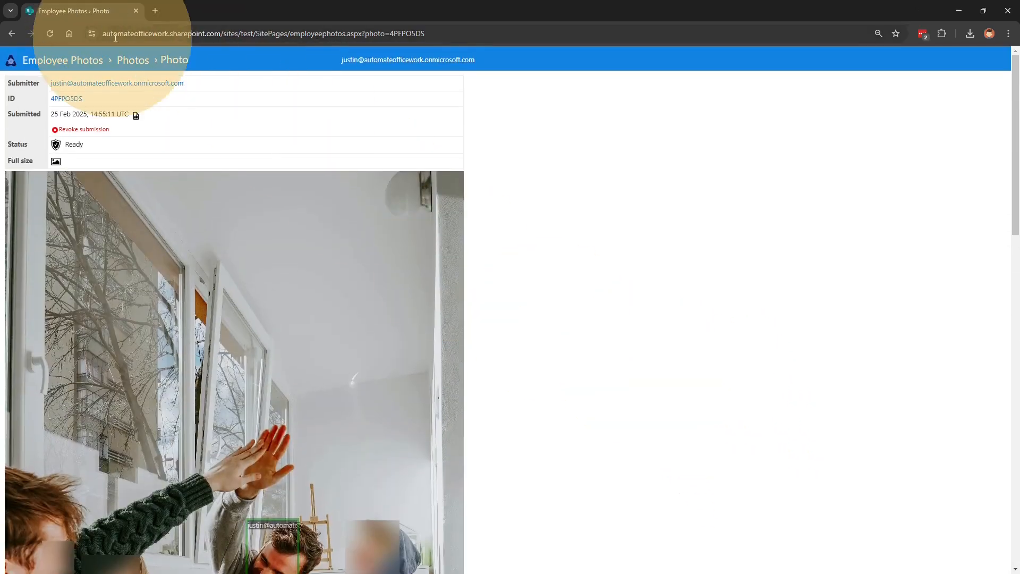
pyautogui.click(142, 62)
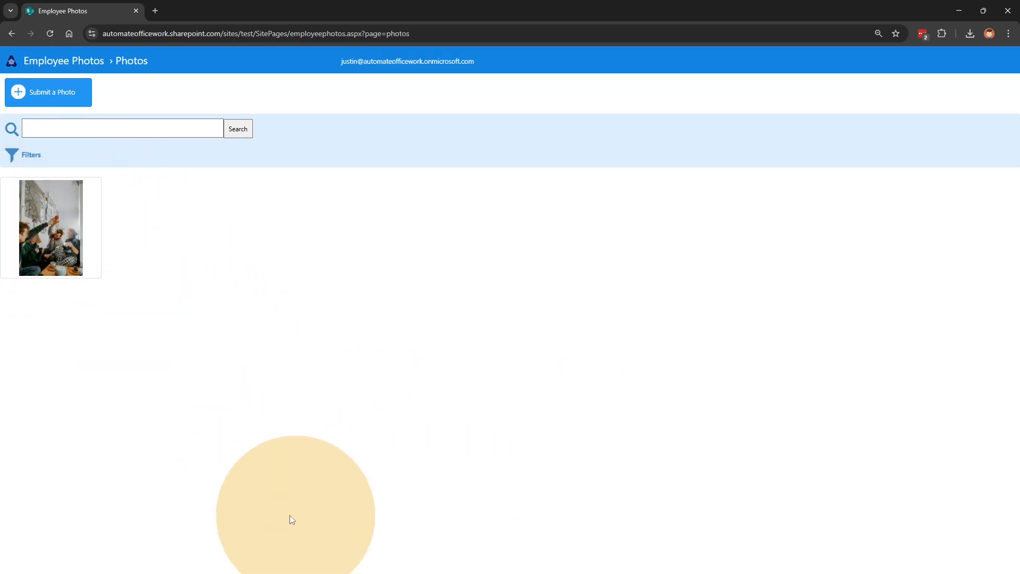
pyautogui.click(66, 239)
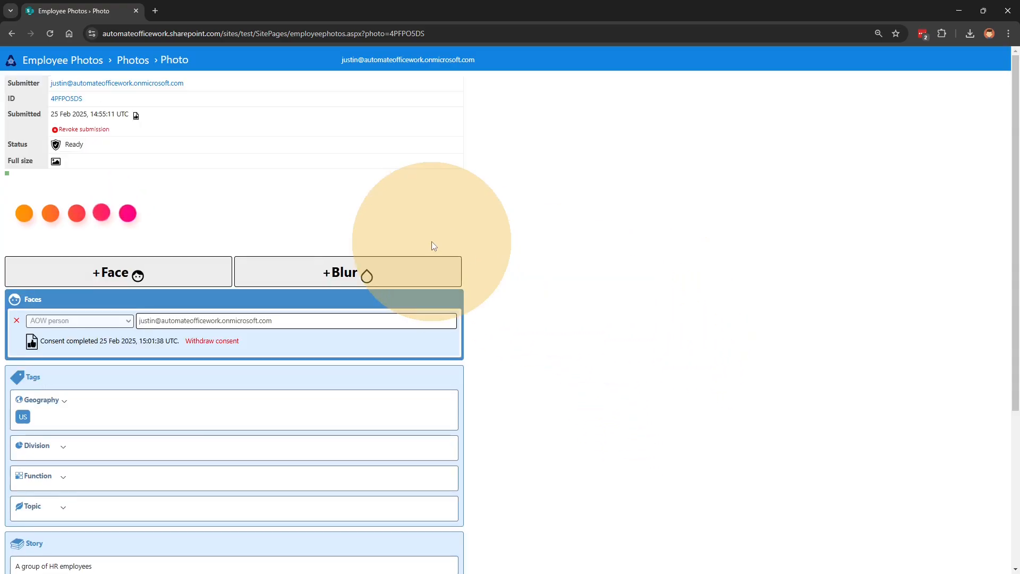
pyautogui.click(11, 34)
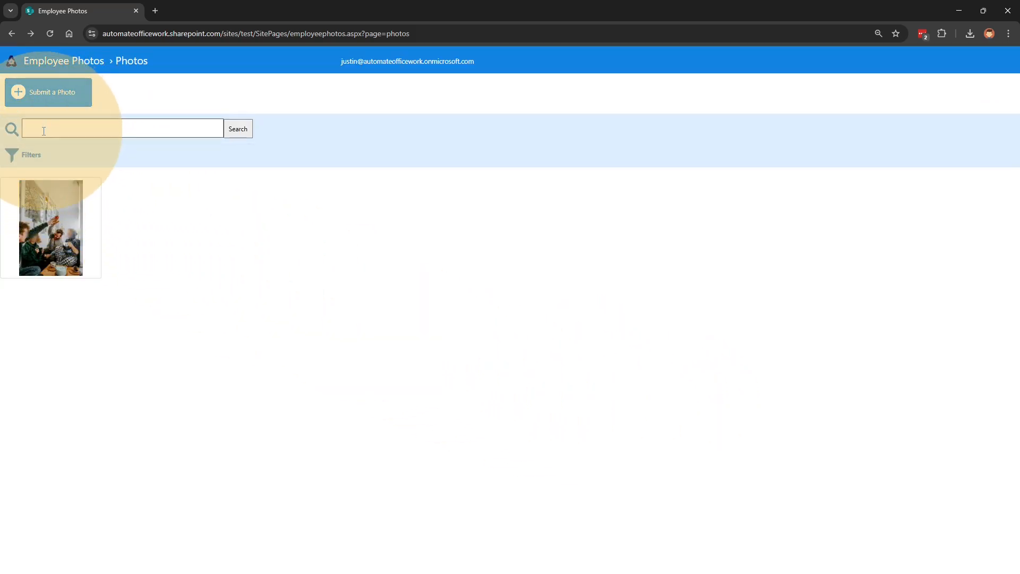
# Search the photos for "group" and for "party", and clear the search.
pyautogui.click(44, 131)
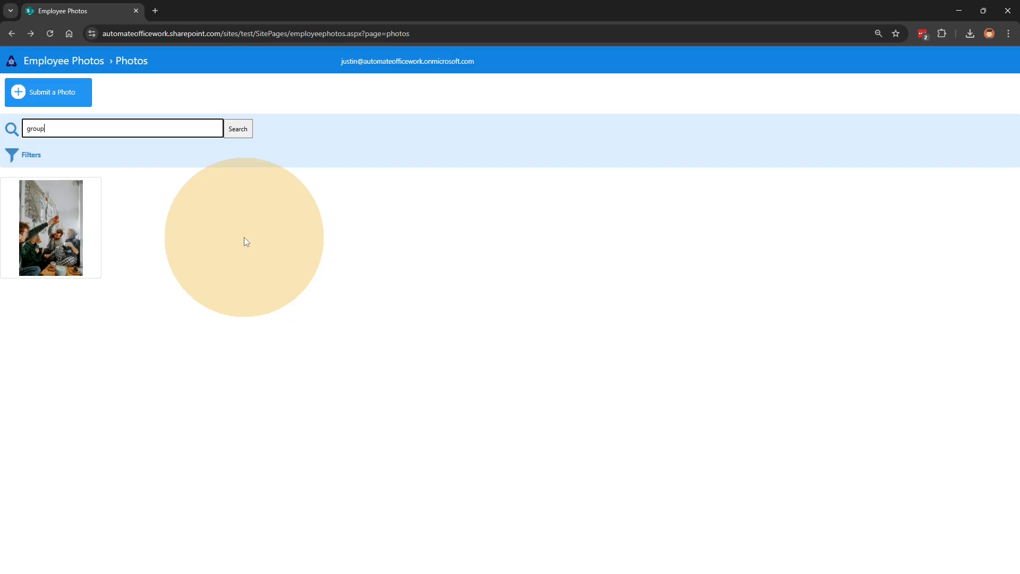
pyautogui.press('Return')
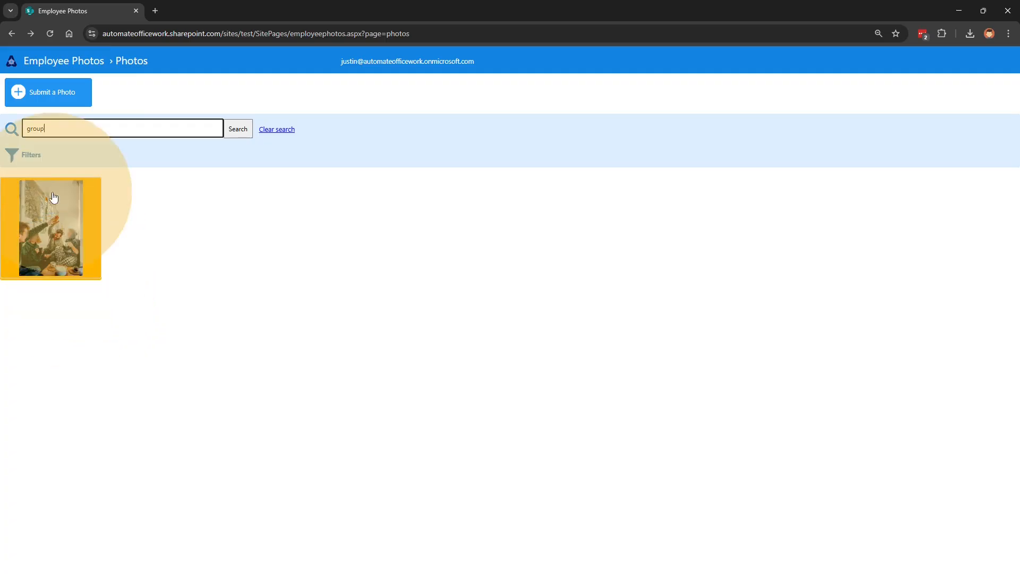
pyautogui.moveTo(64, 128); pyautogui.dragTo(6, 127)
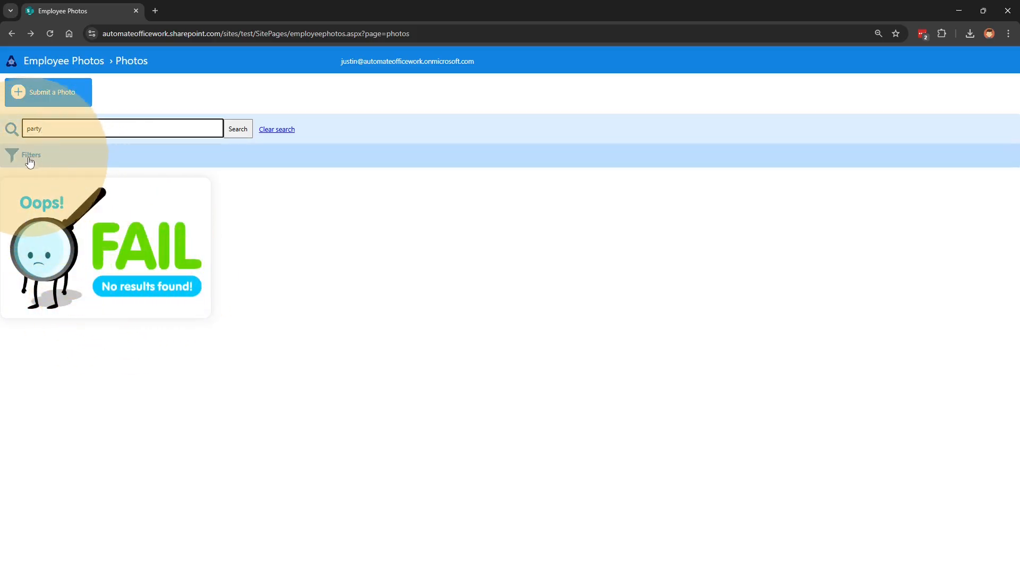
pyautogui.click(276, 129)
# Expand the photo filters and examine the options offered for Submitter, Region and Topic.
pyautogui.click(29, 154)
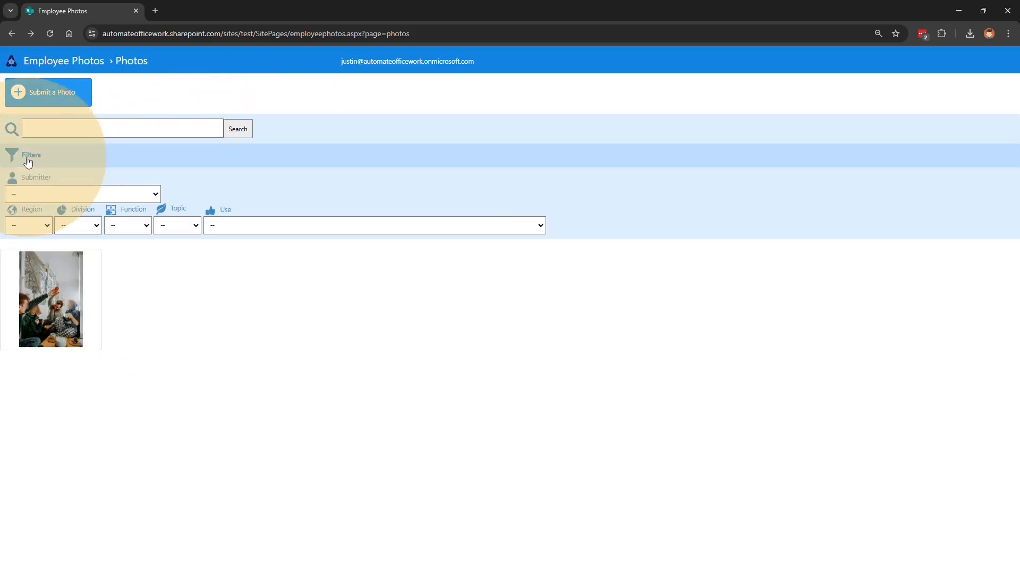
pyautogui.click(153, 194)
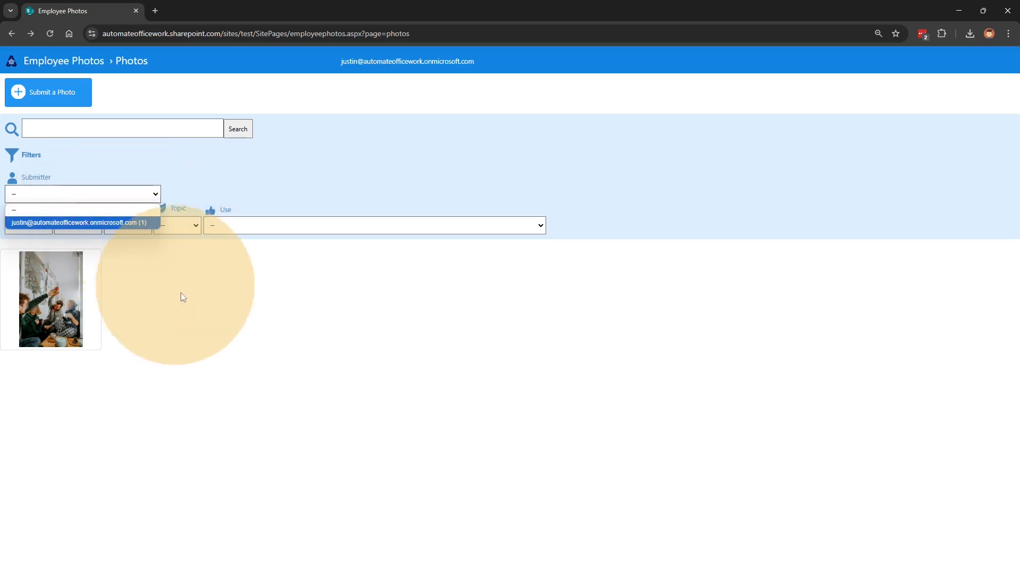
pyautogui.click(234, 324)
pyautogui.click(46, 225)
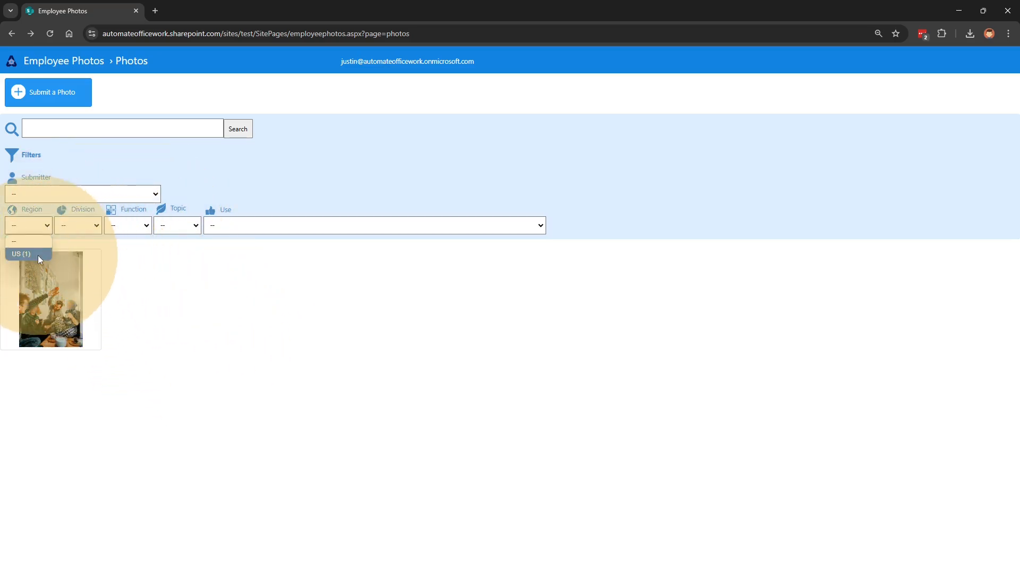
pyautogui.click(39, 227)
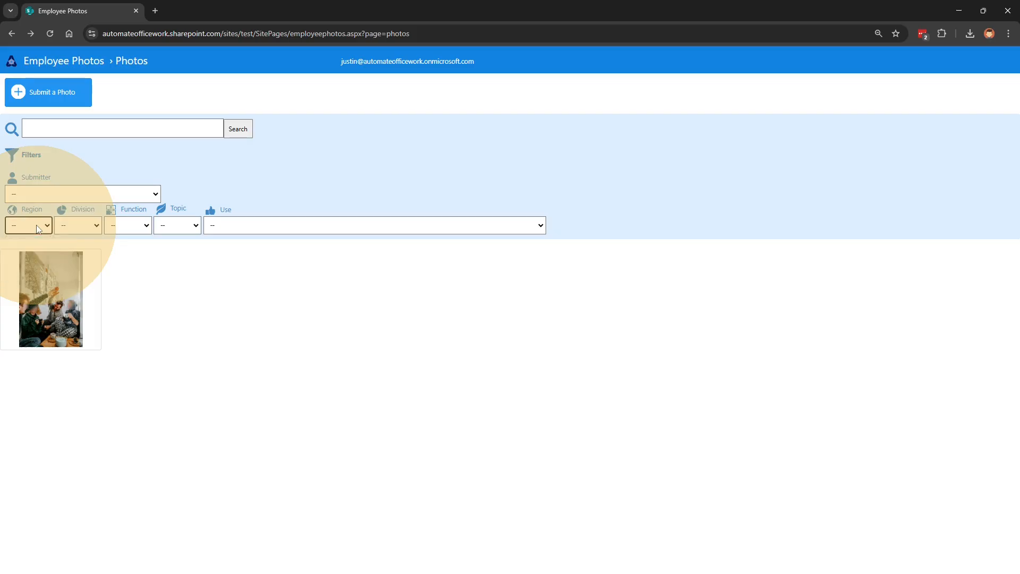
pyautogui.click(195, 224)
pyautogui.click(196, 225)
# Filter the photos by the use "print publications" and switch the use filter to "videos".
pyautogui.click(274, 226)
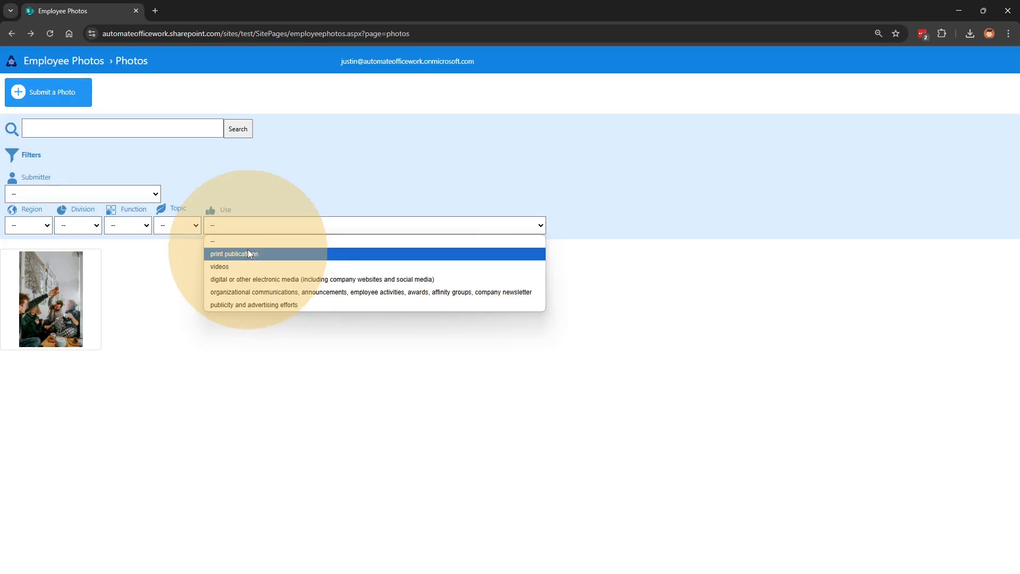
pyautogui.click(248, 254)
pyautogui.click(256, 228)
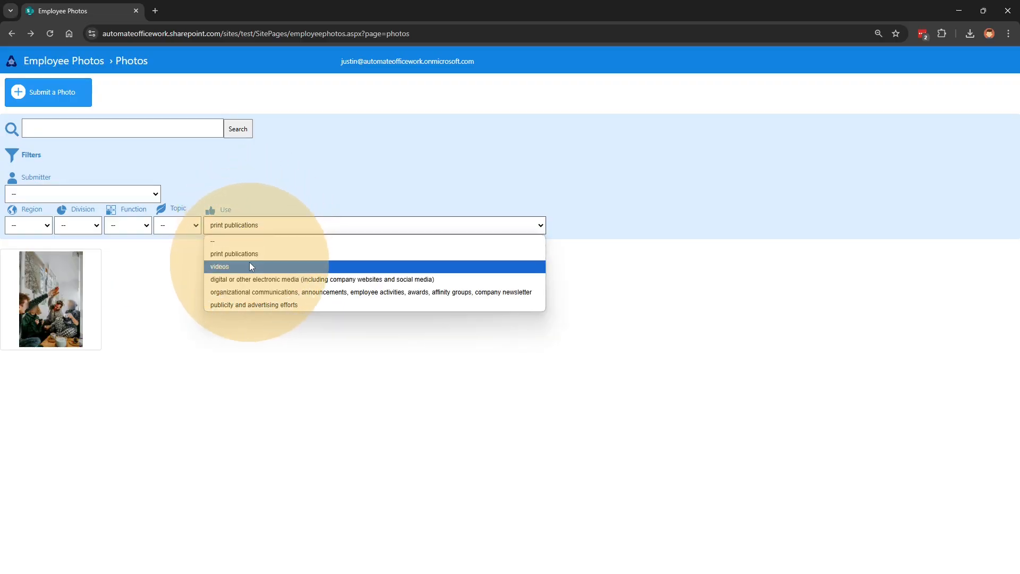
pyautogui.click(250, 266)
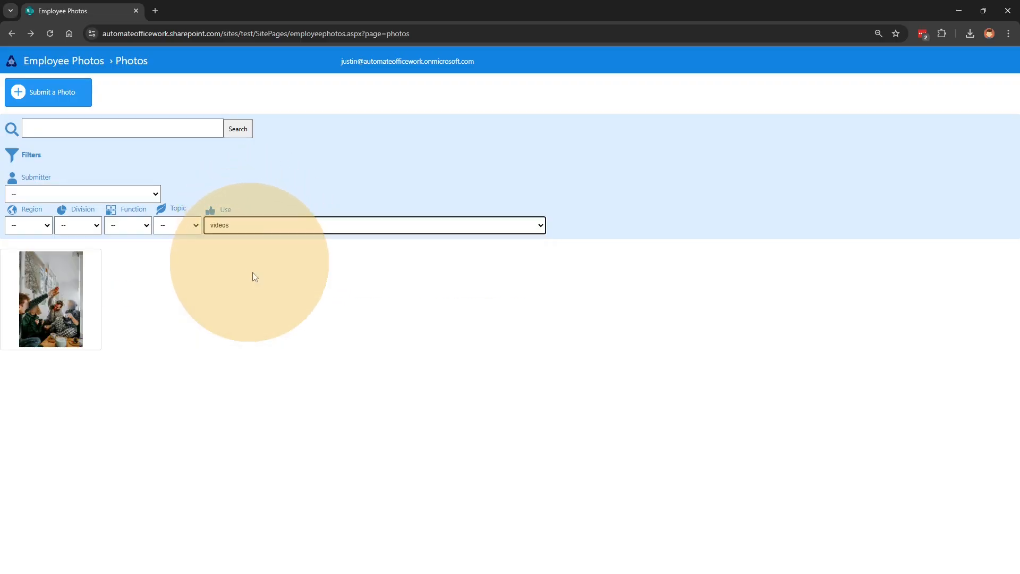
pyautogui.click(228, 226)
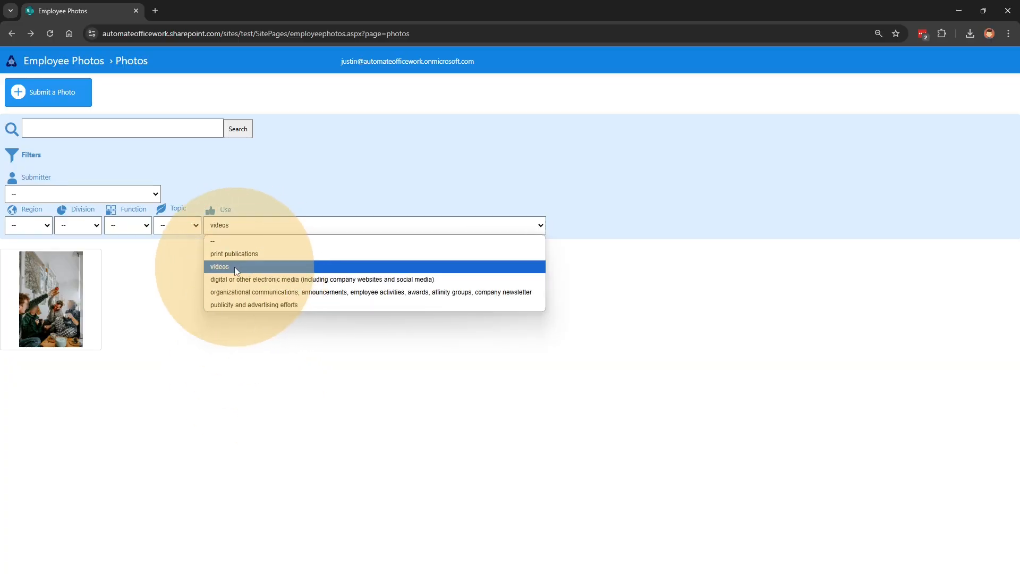
pyautogui.click(157, 292)
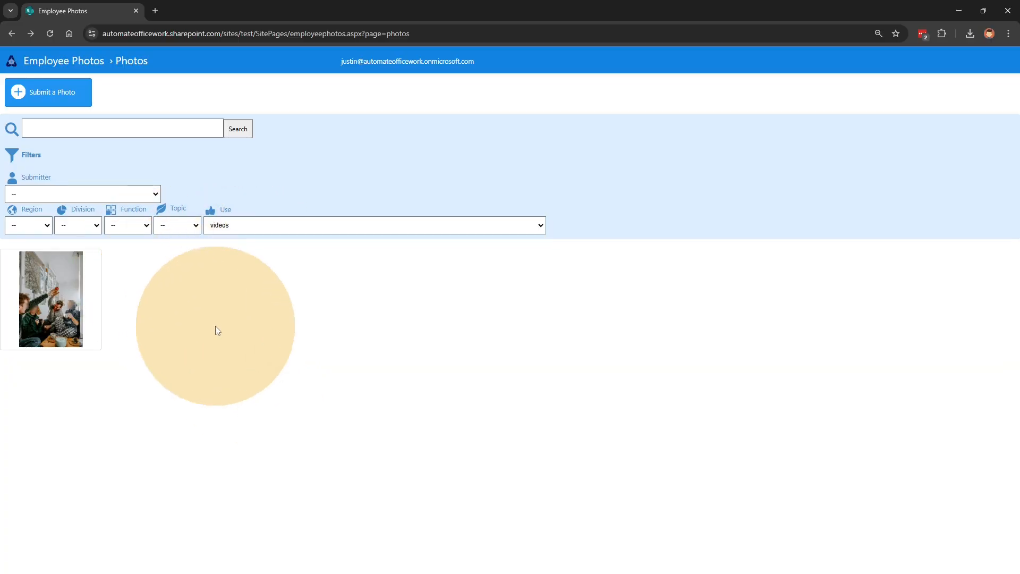
# Check the Topic and Submitter filter options while leaving both filters unset.
pyautogui.click(191, 224)
pyautogui.click(195, 225)
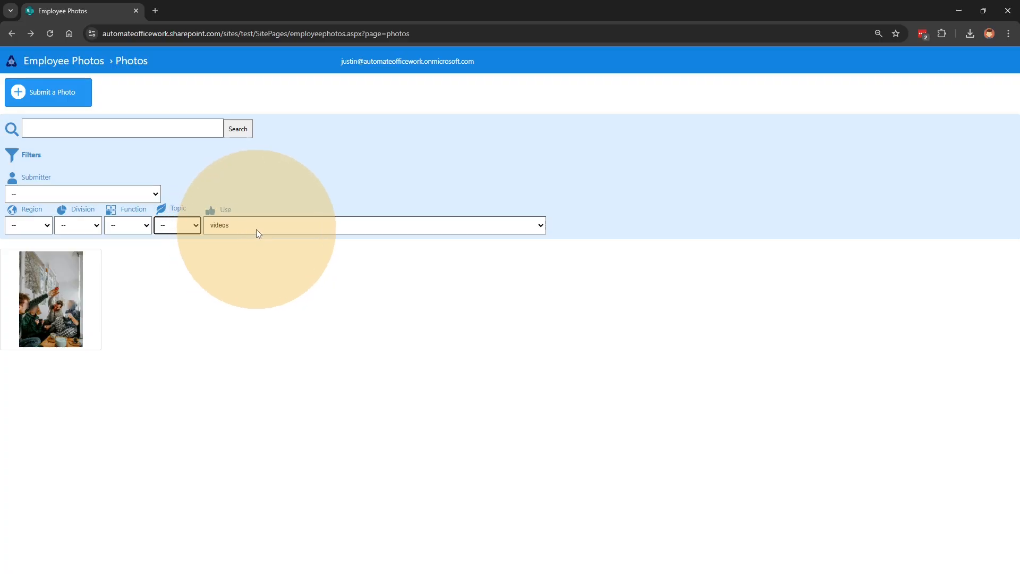
pyautogui.click(337, 318)
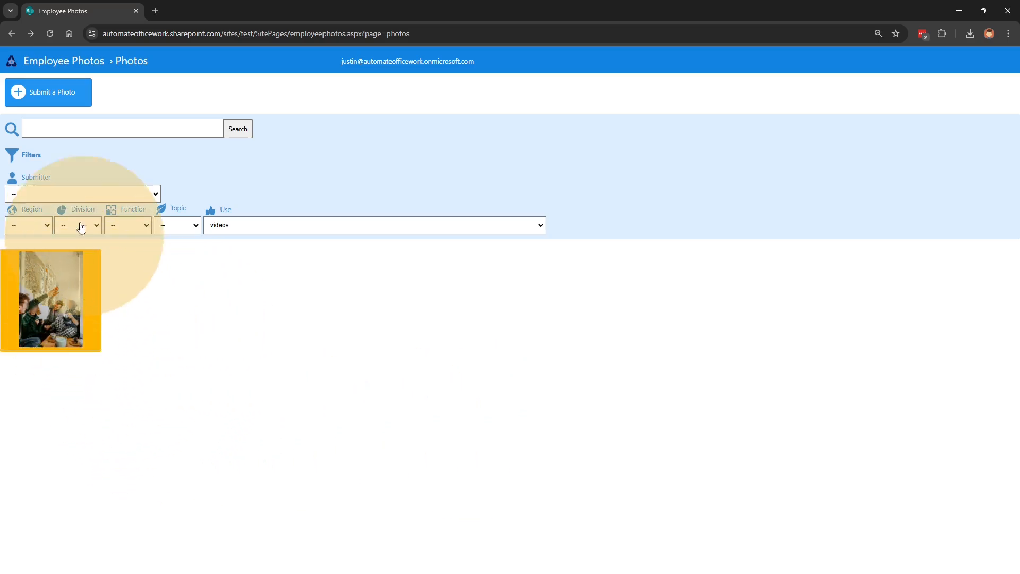
pyautogui.click(58, 198)
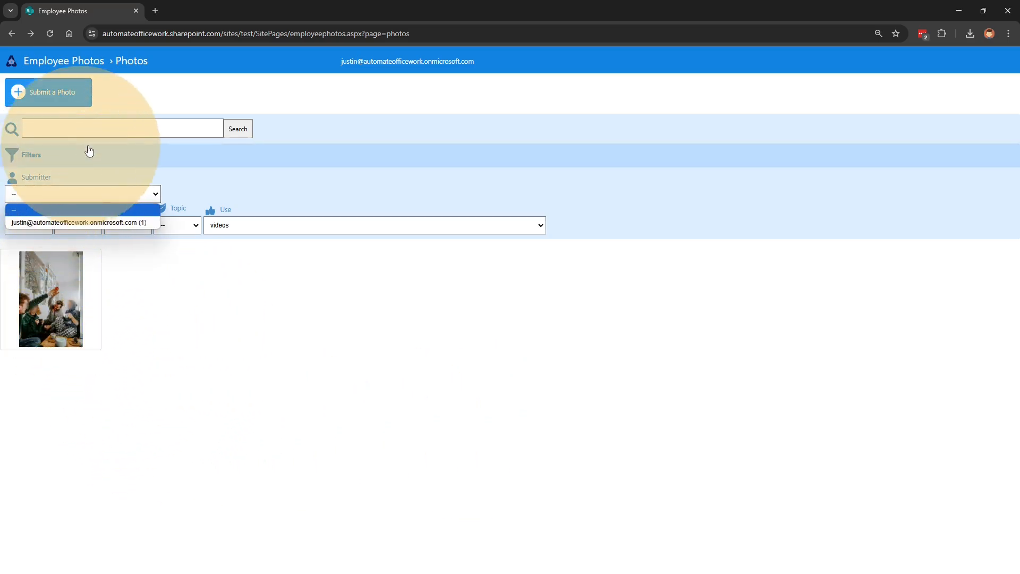
# Search for "group" within the photos filtered by the videos use.
pyautogui.click(107, 129)
pyautogui.write('gr')
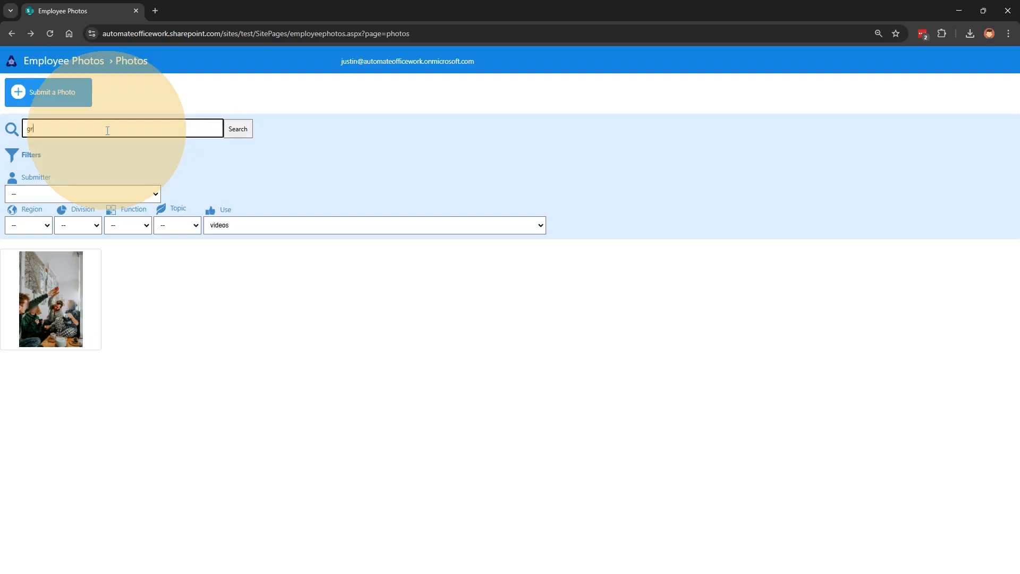
pyautogui.write('oup')
pyautogui.press('Return')
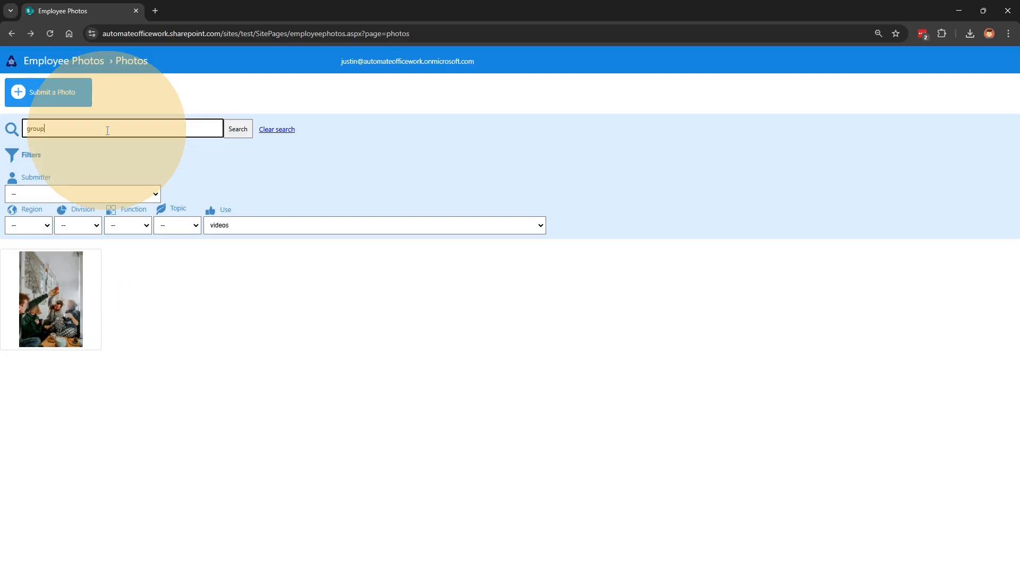